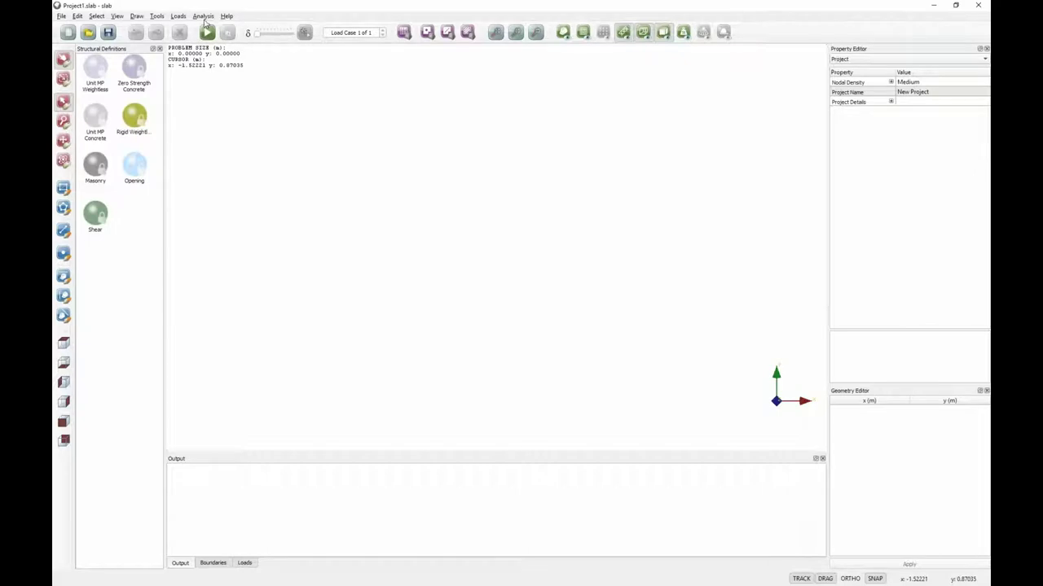
- Create a new empty project, keeping the default project details, and continue to the snap and grid settings
left_click(60, 15)
left_click(60, 16)
left_click(60, 15)
left_click(70, 33)
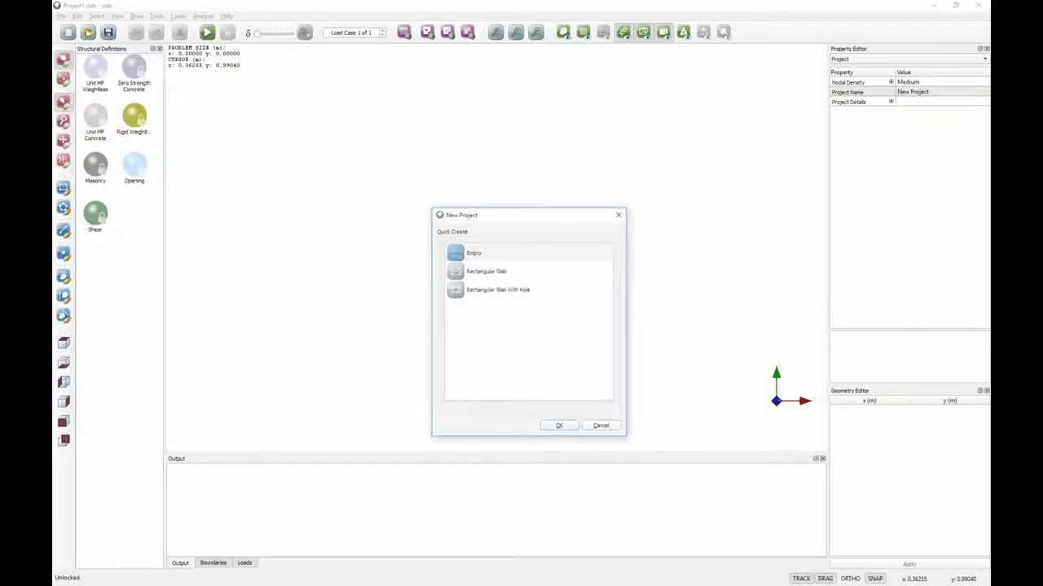
left_click(570, 427)
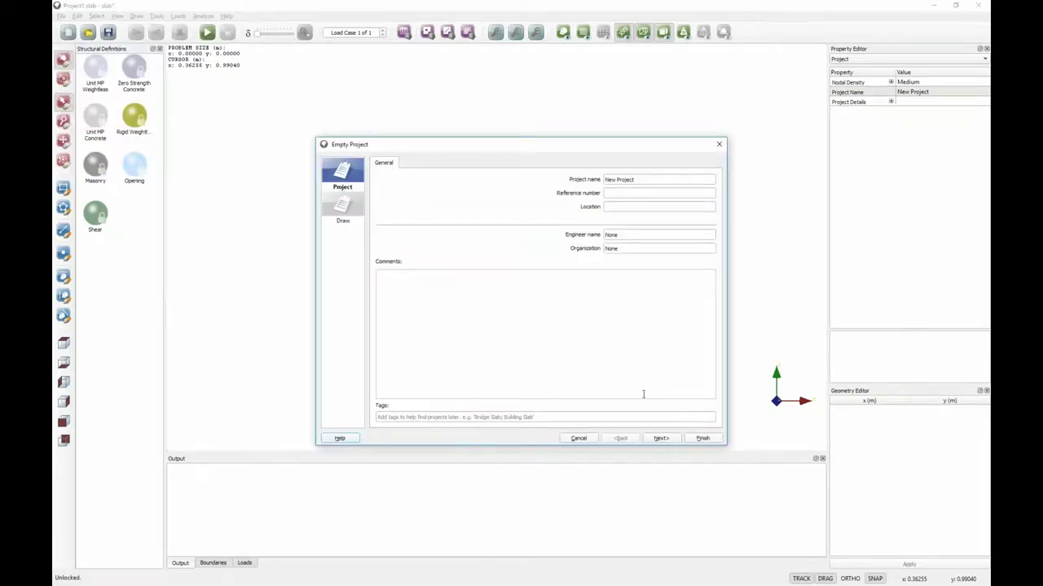
left_click(661, 439)
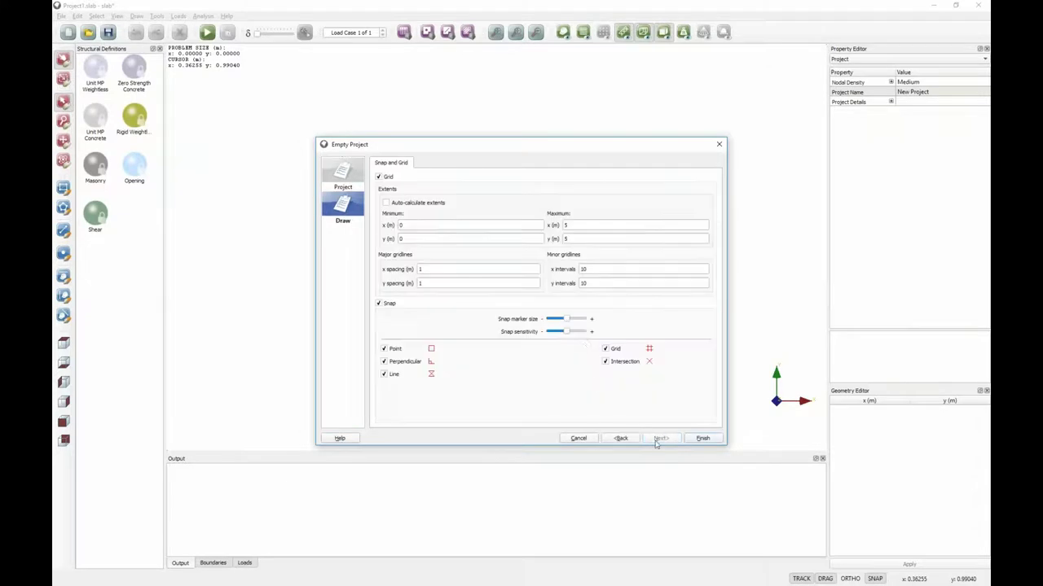
- Set the drawing grid's maximum extents to x = 8 m and y = 3 m and finish the project setup
double_click(602, 224)
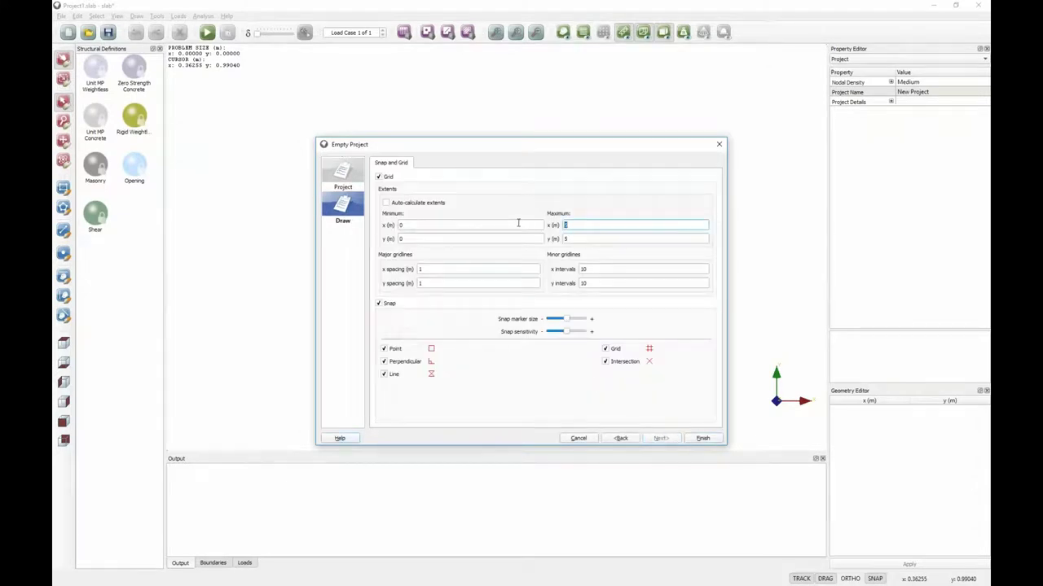
type("8")
double_click(603, 238)
type("8")
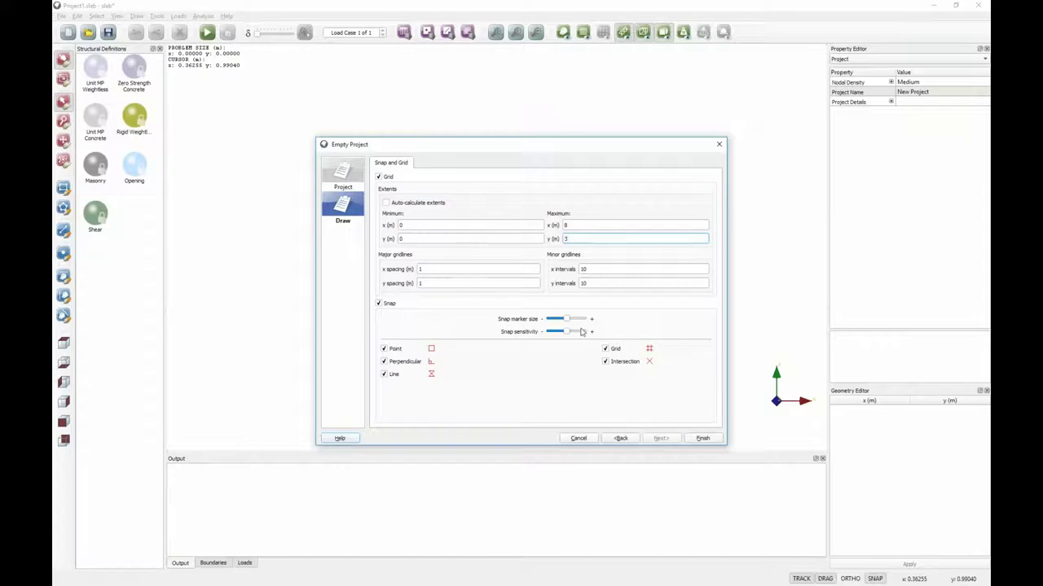
left_click(701, 439)
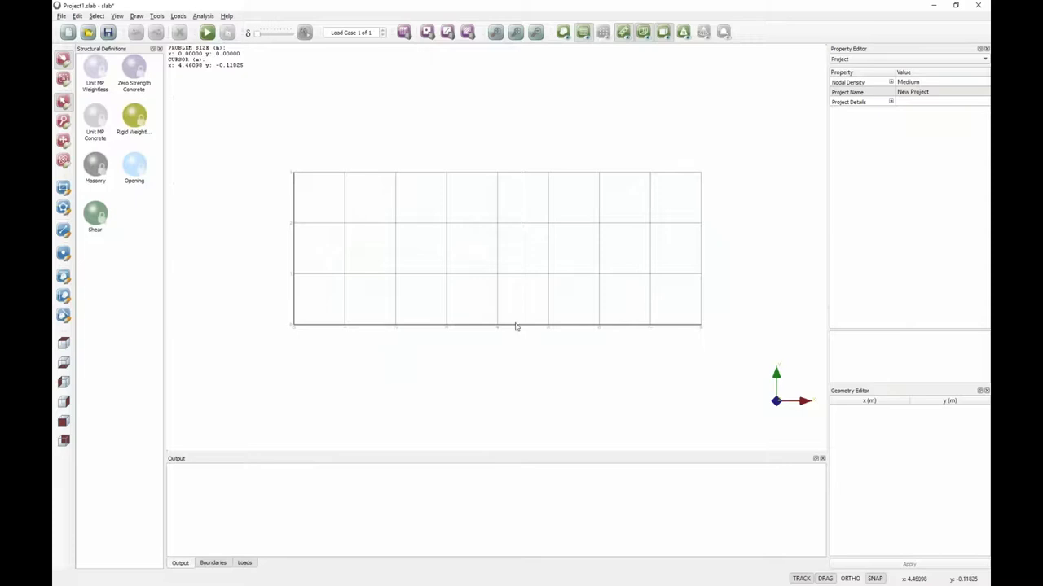
- Draw a rectangular slab from the grid origin (0, 0) to the opposite corner at (8, 3)
scroll(477, 293, "up", 2)
scroll(399, 217, "down", 1)
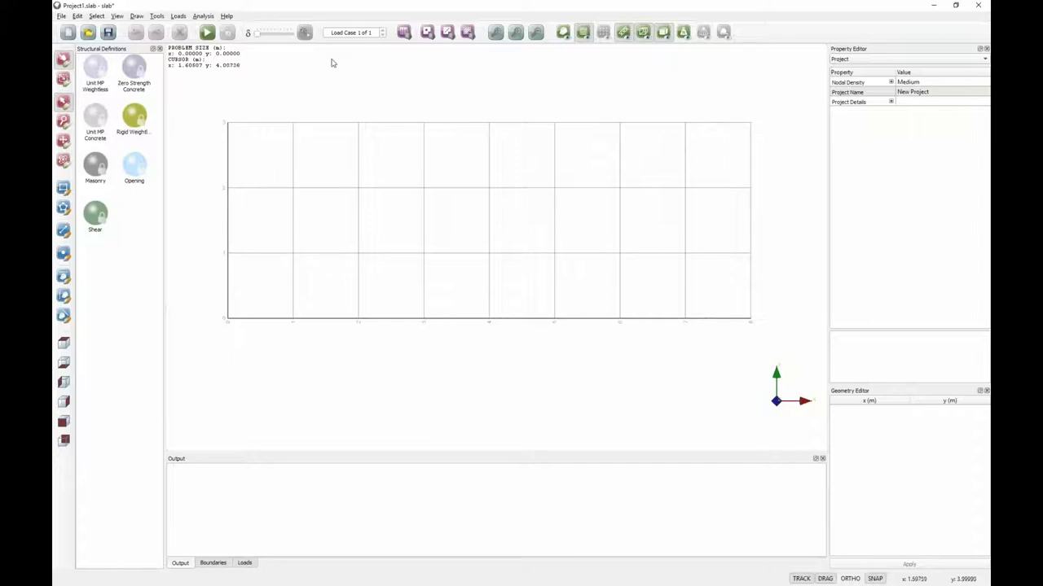
left_click(63, 189)
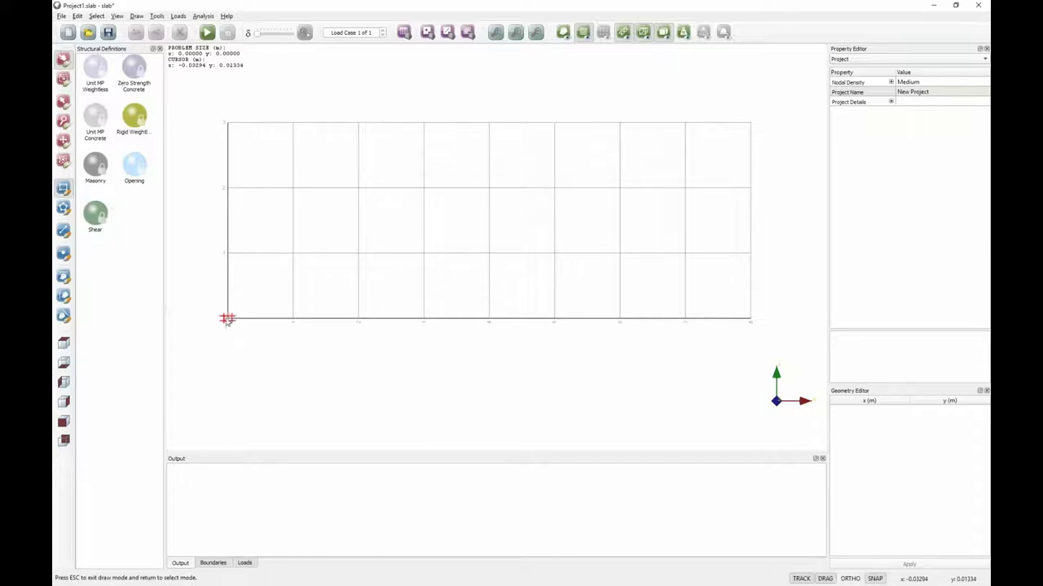
left_click(228, 317)
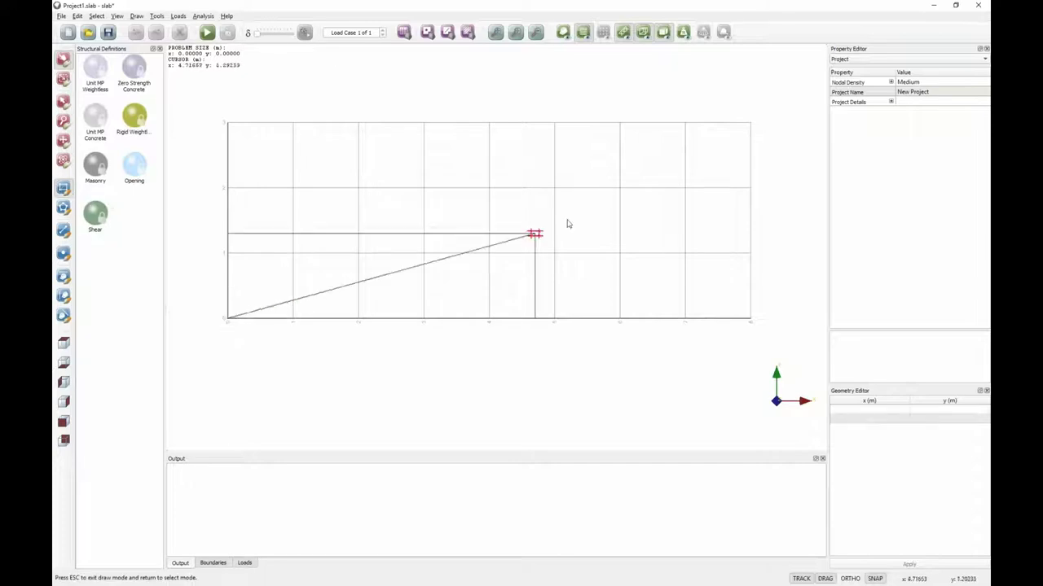
left_click(750, 122)
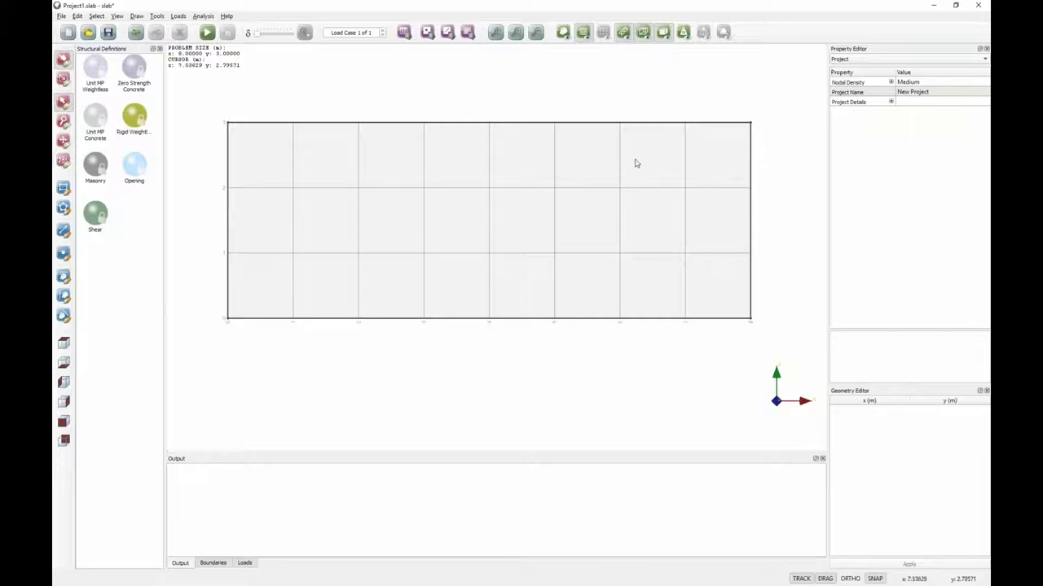
- Draw a rectangular strip 8 m long and 0.3 m wide along the slab's lower edge
left_click(64, 189)
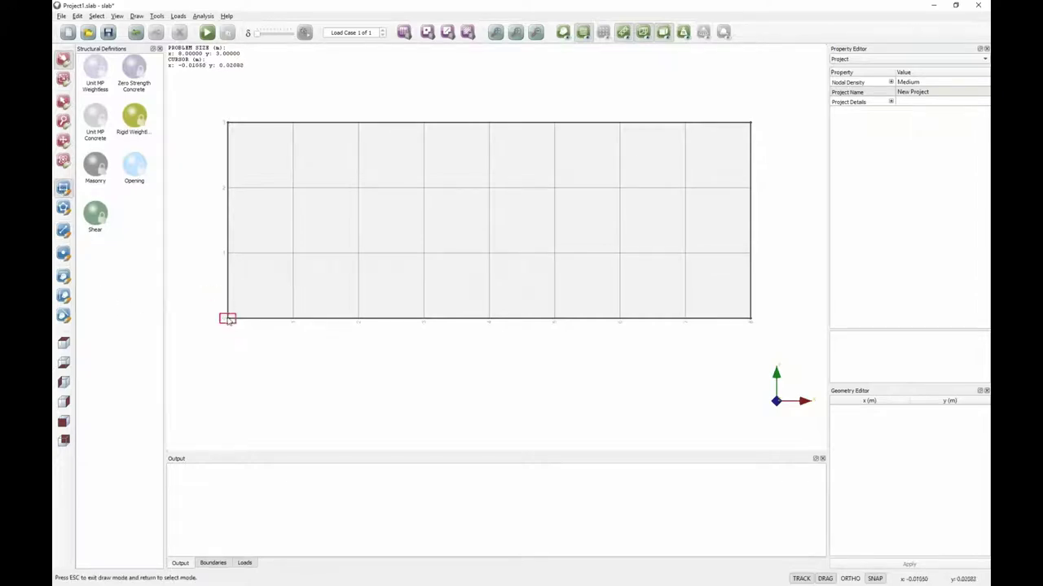
left_click(270, 315)
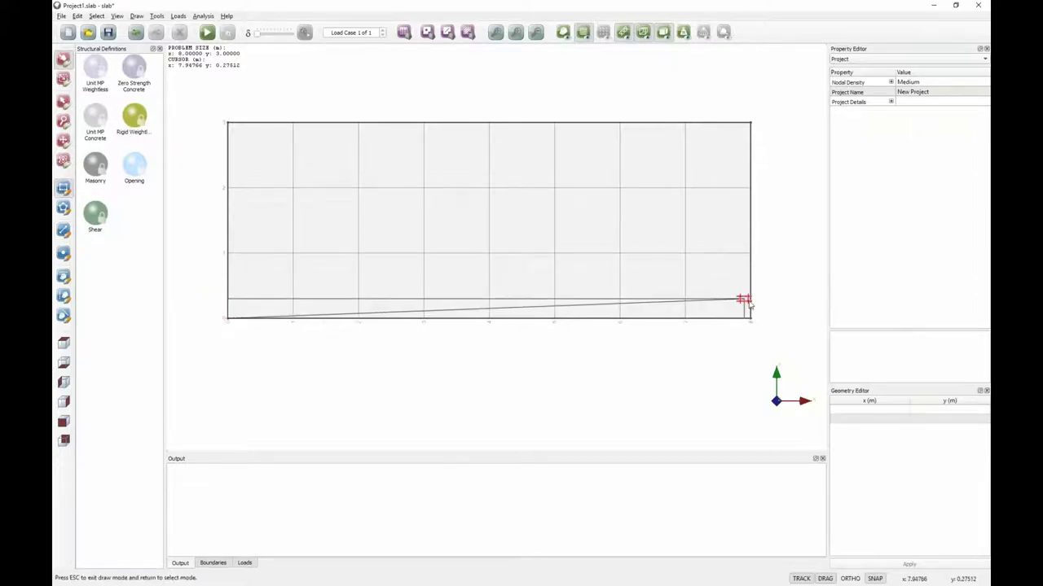
left_click(750, 300)
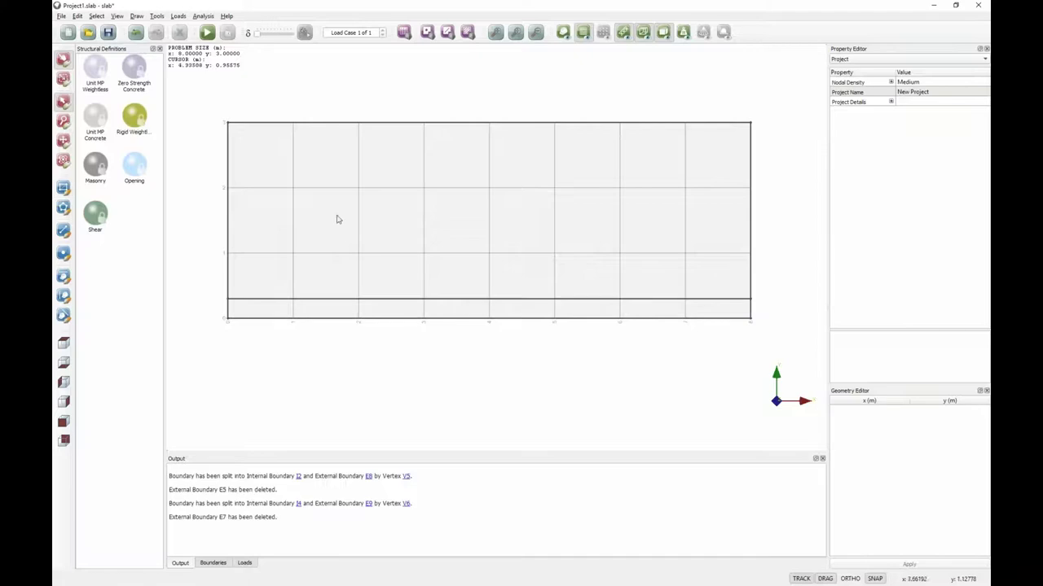
- Draw a second full-length rectangular strip, about 0.4 m wide, along the slab's upper edge
left_click(228, 122)
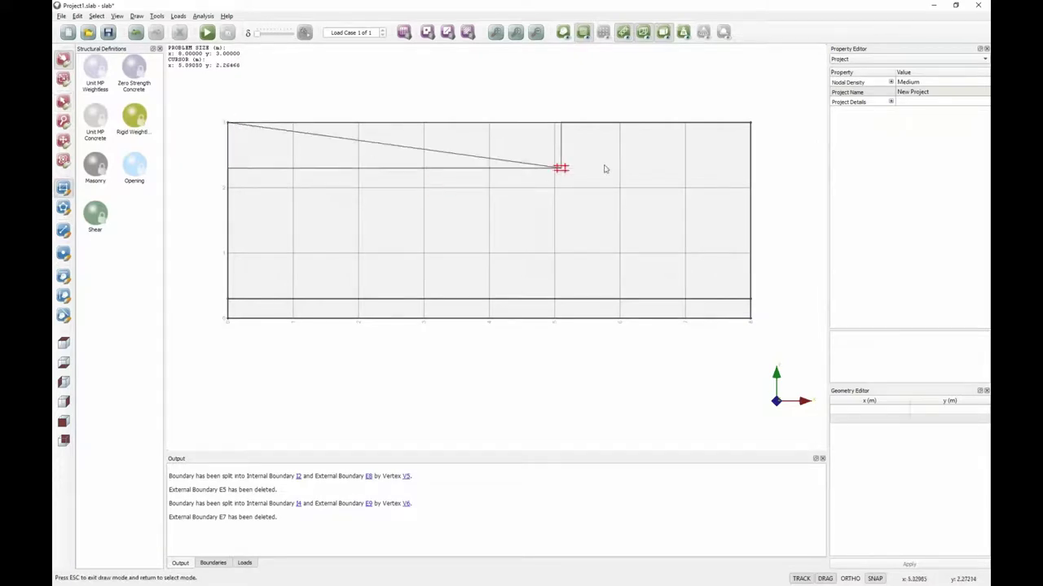
left_click(750, 149)
key("Escape")
- Move the vertex at the x = 0 end of the upper strip's inner boundary to y = 2.7 m
scroll(278, 167, "up", 3)
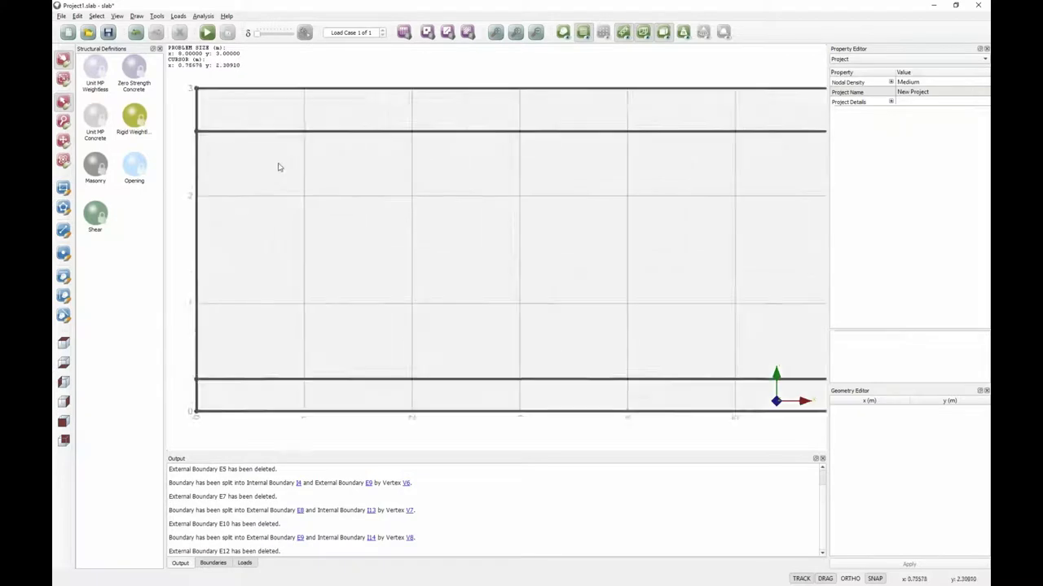
scroll(278, 167, "down", 1)
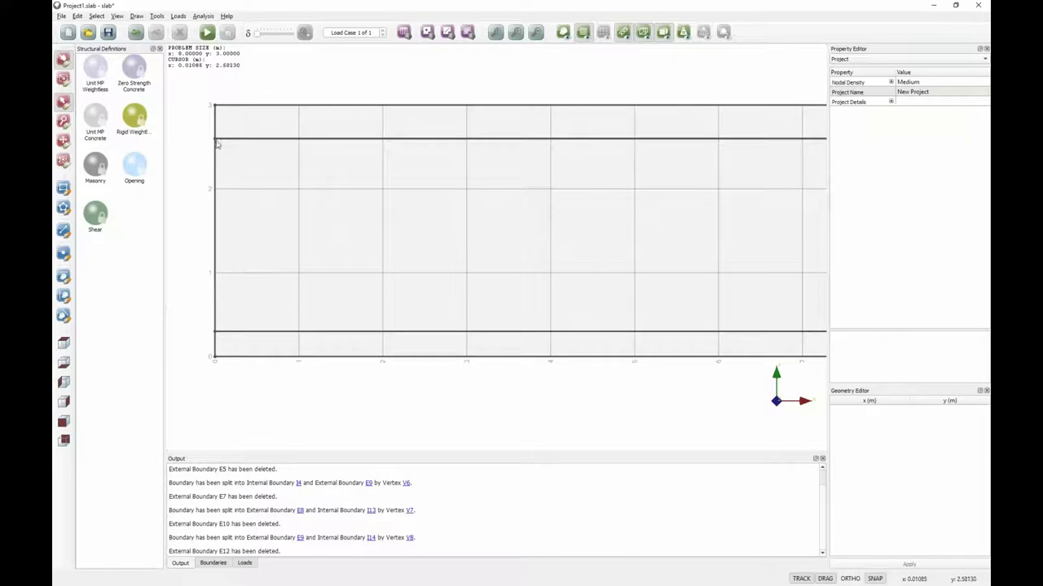
left_click_drag(216, 139, 214, 130)
scroll(669, 174, "down", 1)
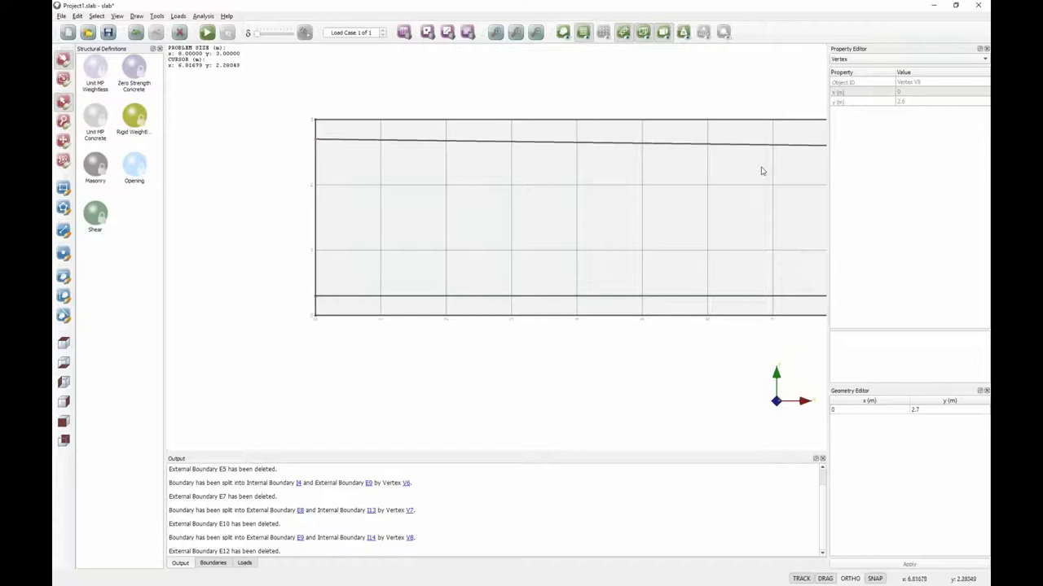
- Move the vertex at the x = 8 m end of the upper strip's inner boundary to y = 2.7 m
right_click(732, 99)
left_click(624, 101)
left_click_drag(647, 77, 465, 112)
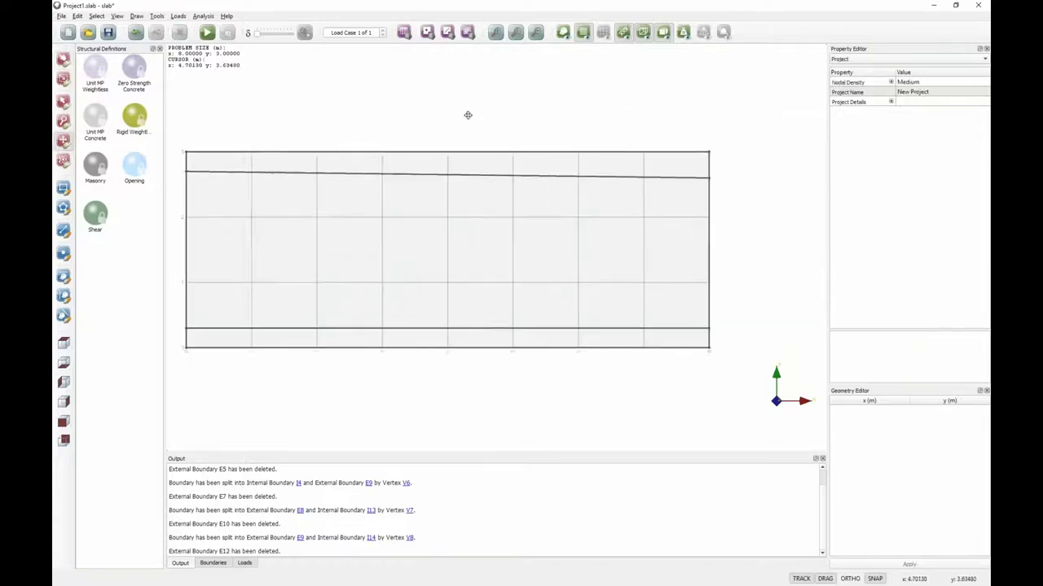
scroll(570, 186, "up", 4)
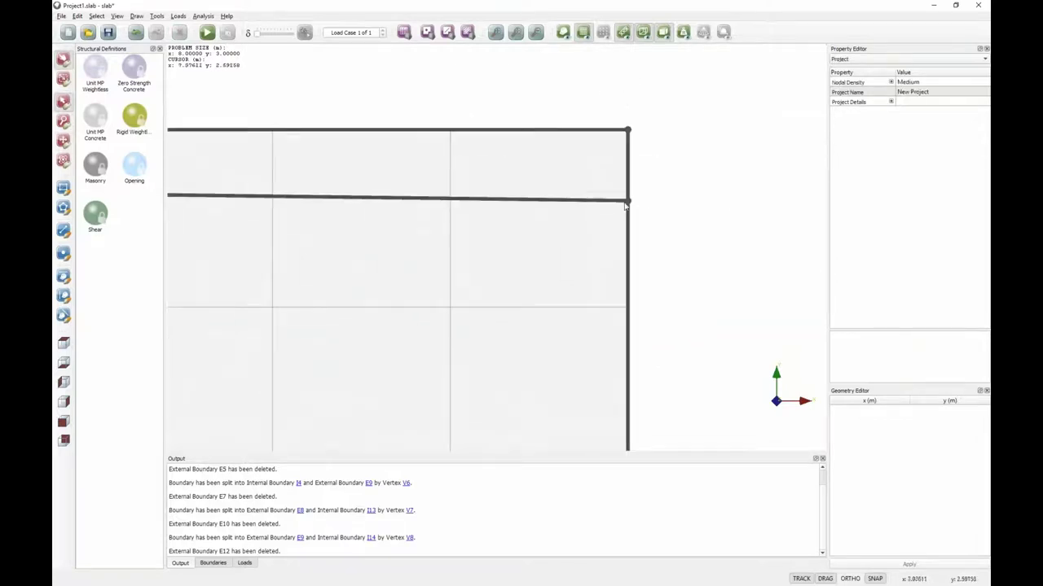
left_click(626, 202)
left_click_drag(628, 203, 628, 181)
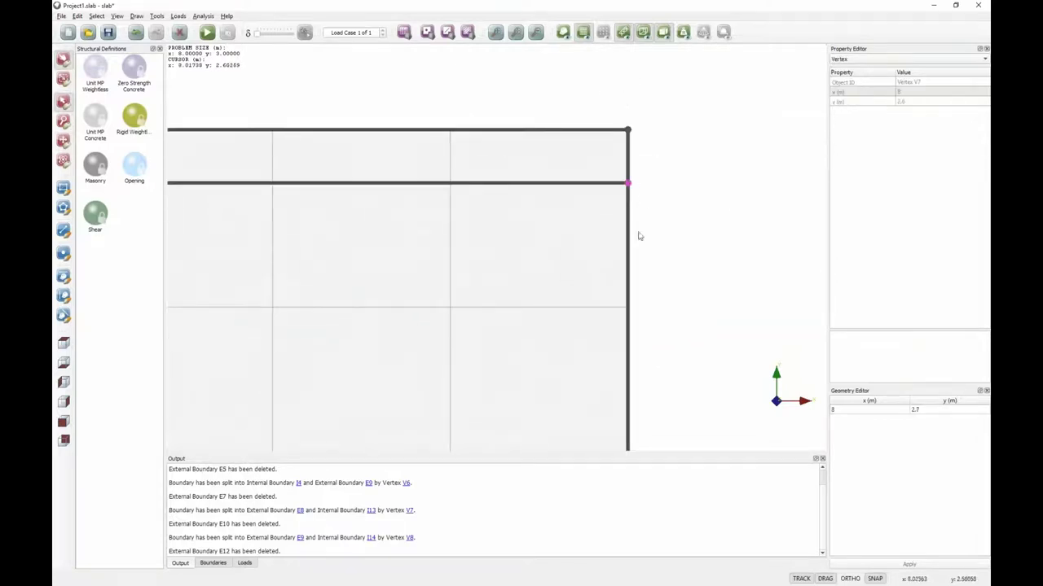
- Set the support type to Simple for all external boundaries along the slab's two short sides
scroll(640, 252, "down", 4)
right_click(401, 326)
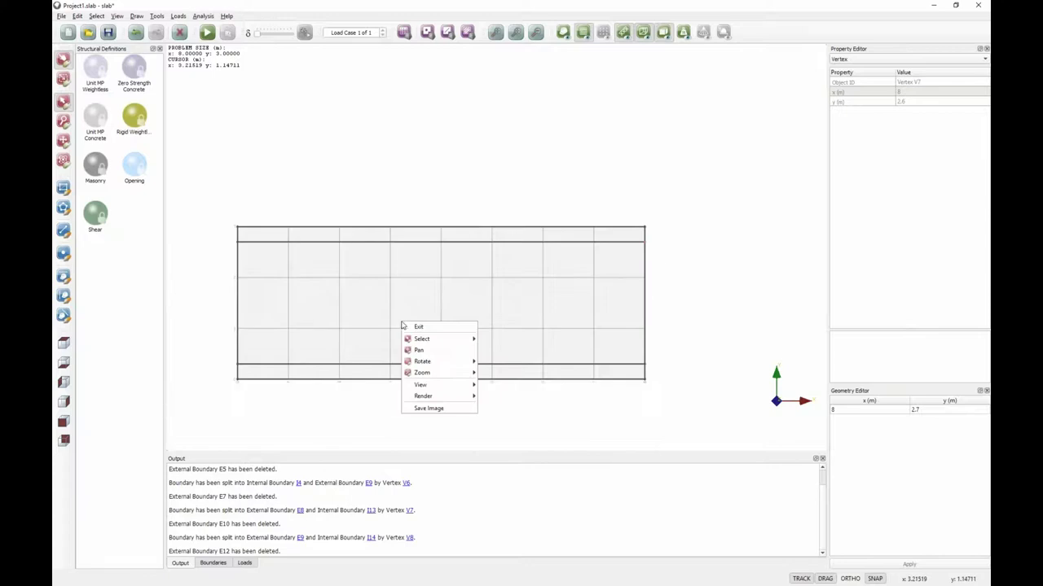
left_click(455, 154)
left_click_drag(454, 140, 446, 88)
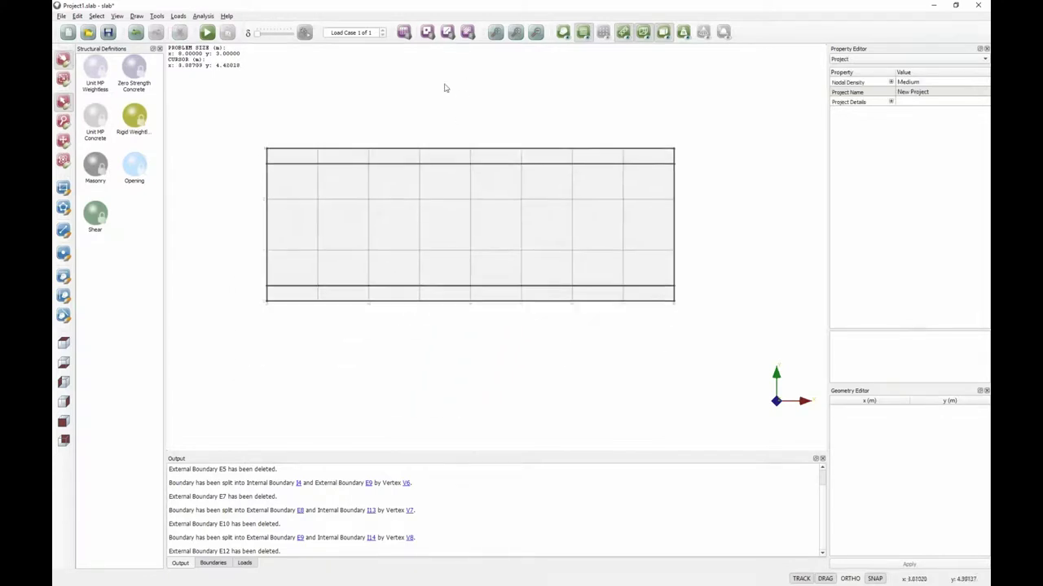
left_click(63, 79)
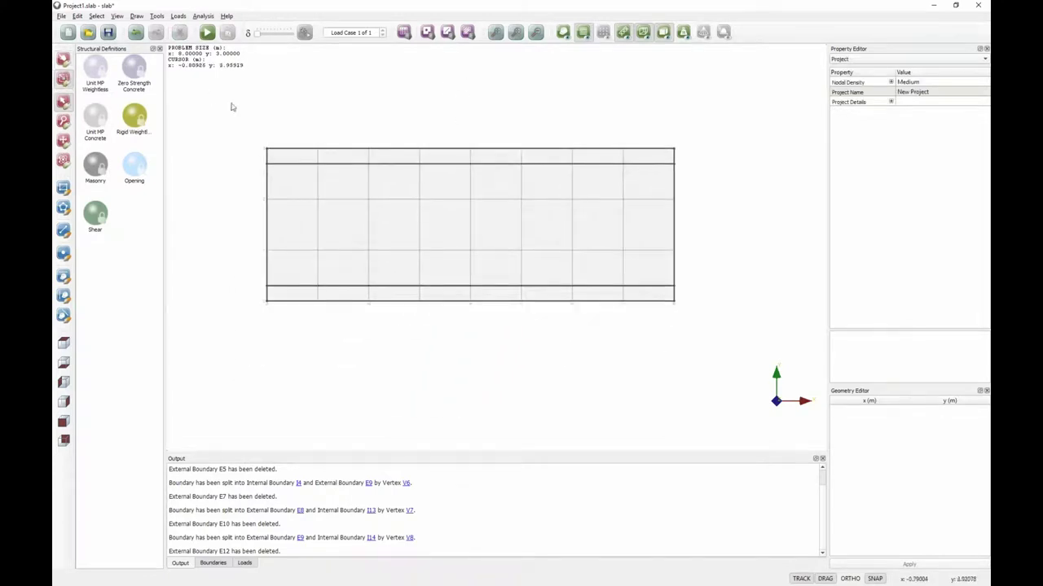
left_click_drag(247, 103, 290, 373)
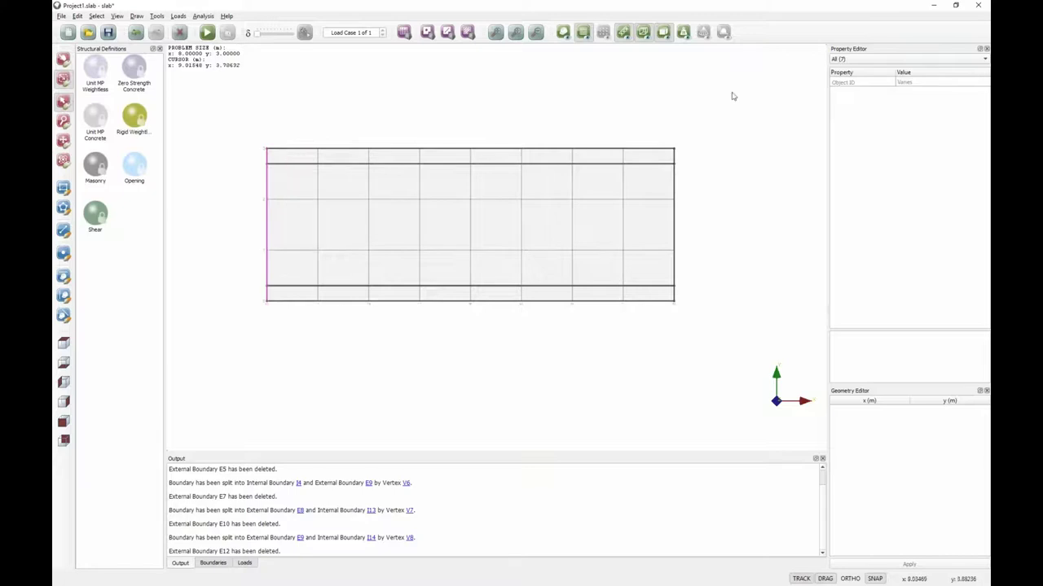
left_click_drag(659, 110, 711, 350)
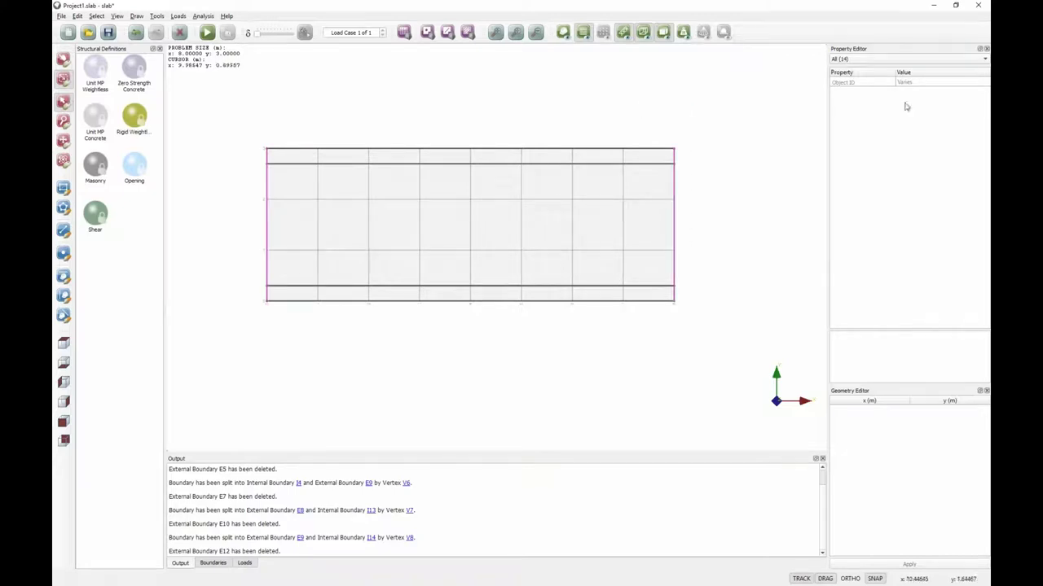
left_click(931, 59)
left_click(926, 79)
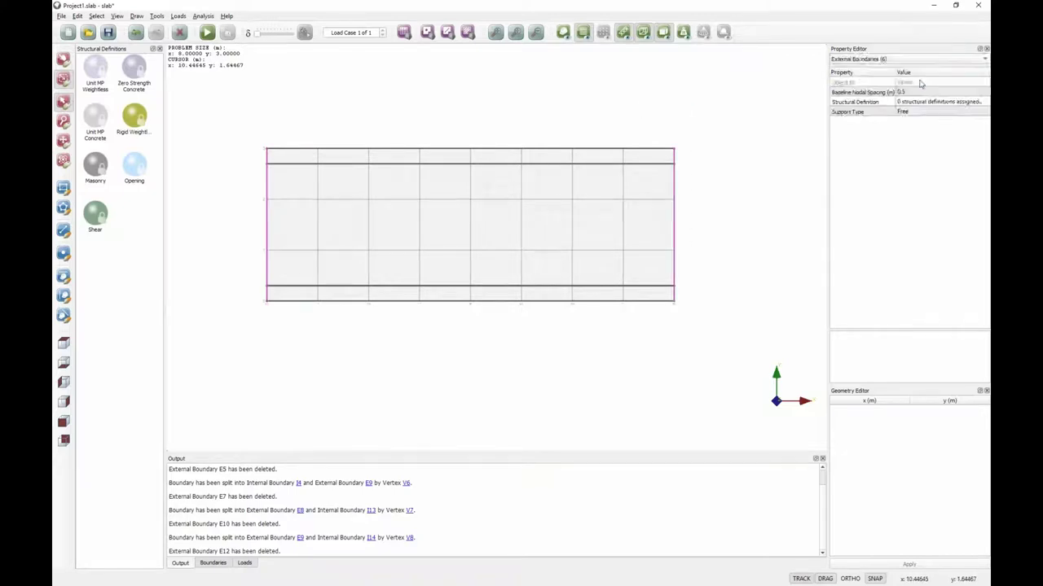
left_click(933, 114)
left_click(933, 114)
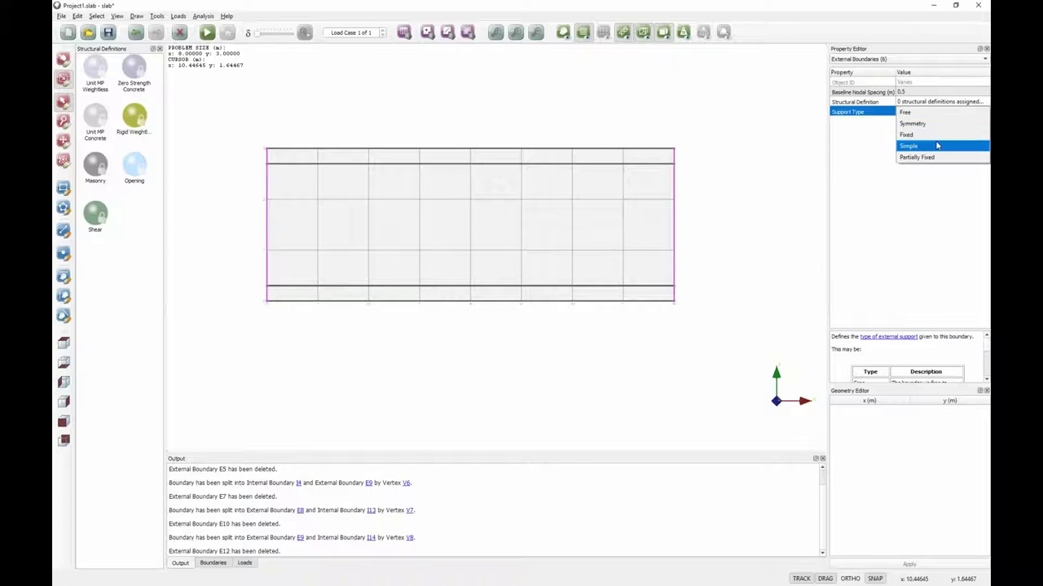
left_click(906, 148)
left_click(741, 176)
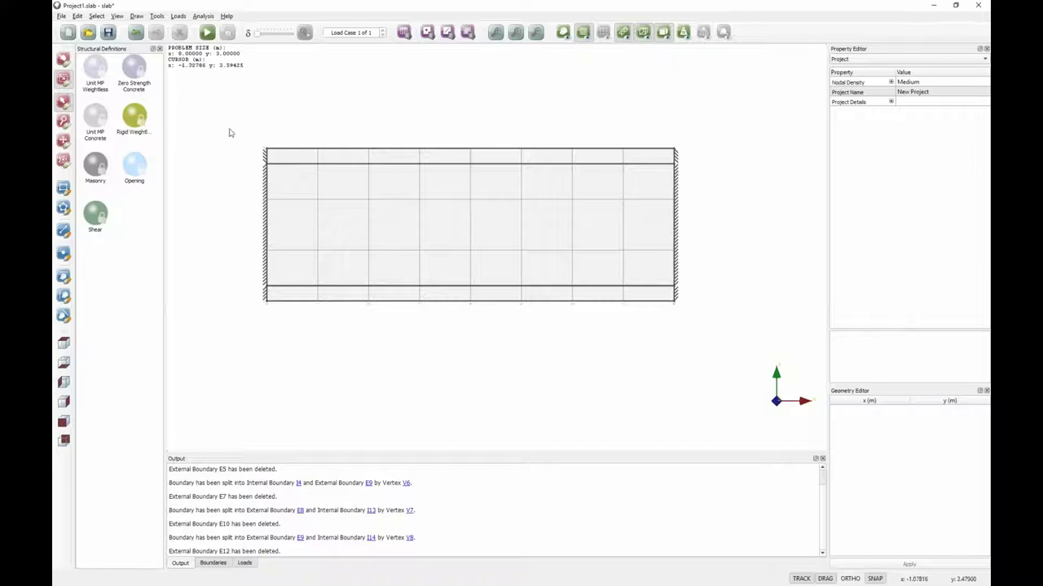
- Assign the Unit MP Weightless definition to the slab's central zone and duplicate that structural definition
left_click(96, 72)
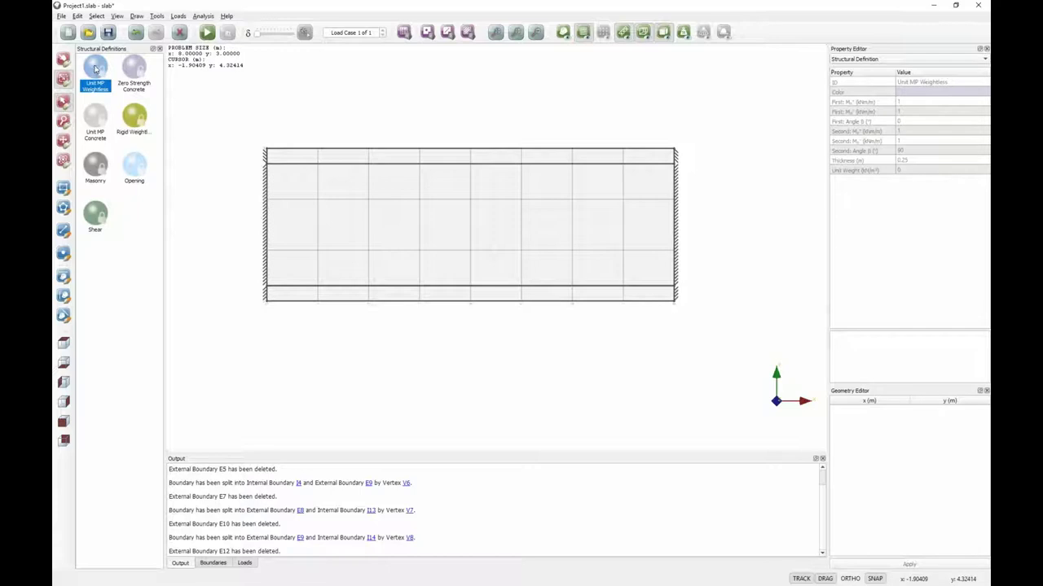
left_click_drag(96, 70, 410, 203)
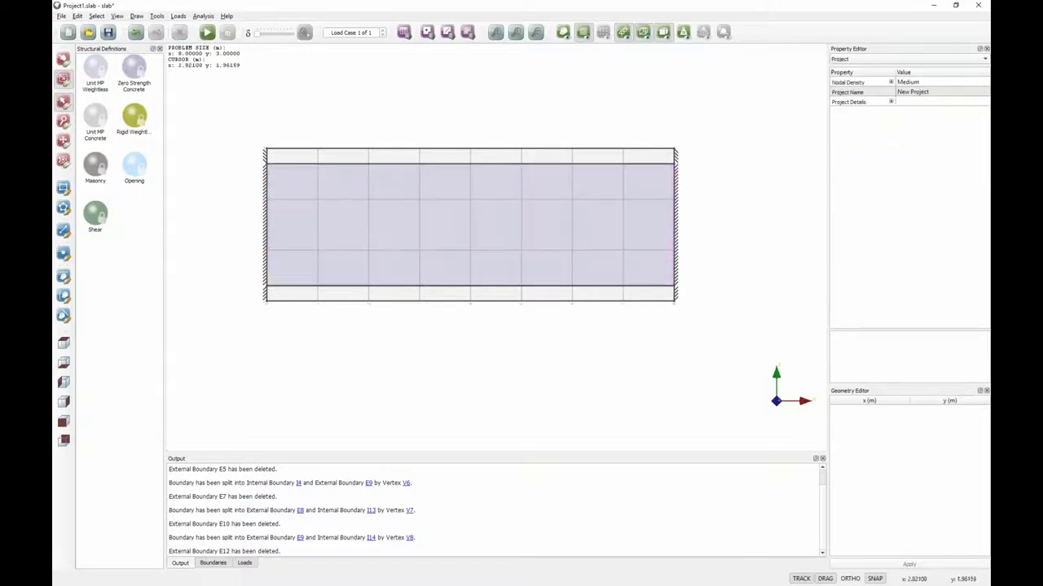
left_click(94, 72)
right_click(93, 72)
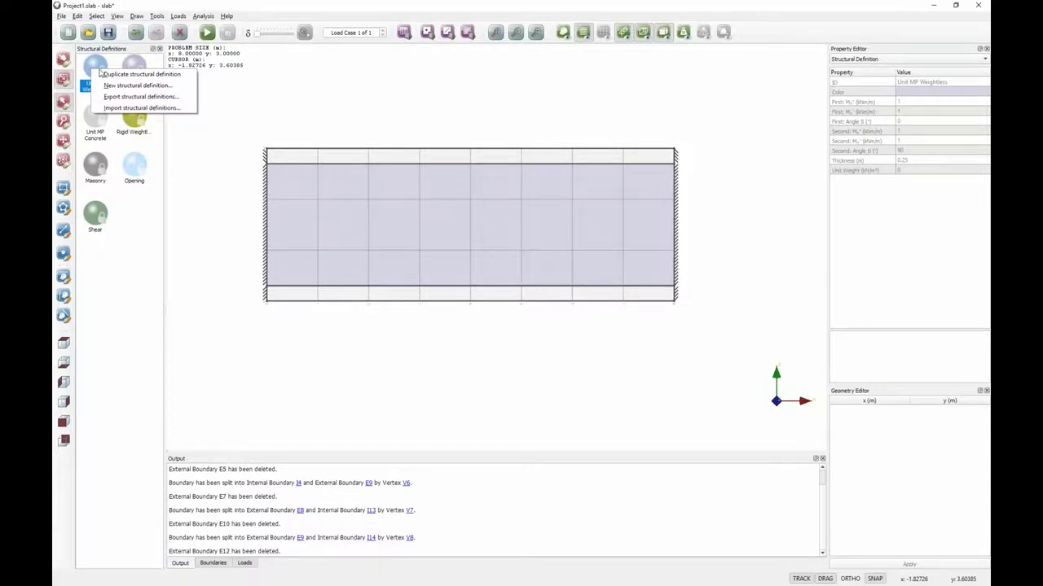
left_click(102, 74)
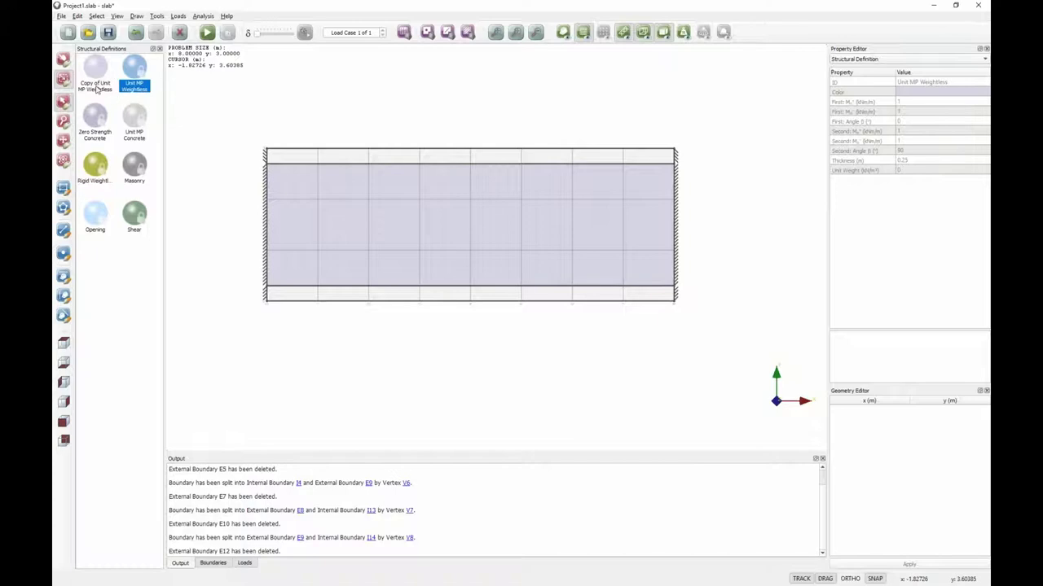
- Rename the copied structural definition to "Weightless Beam"
double_click(96, 88)
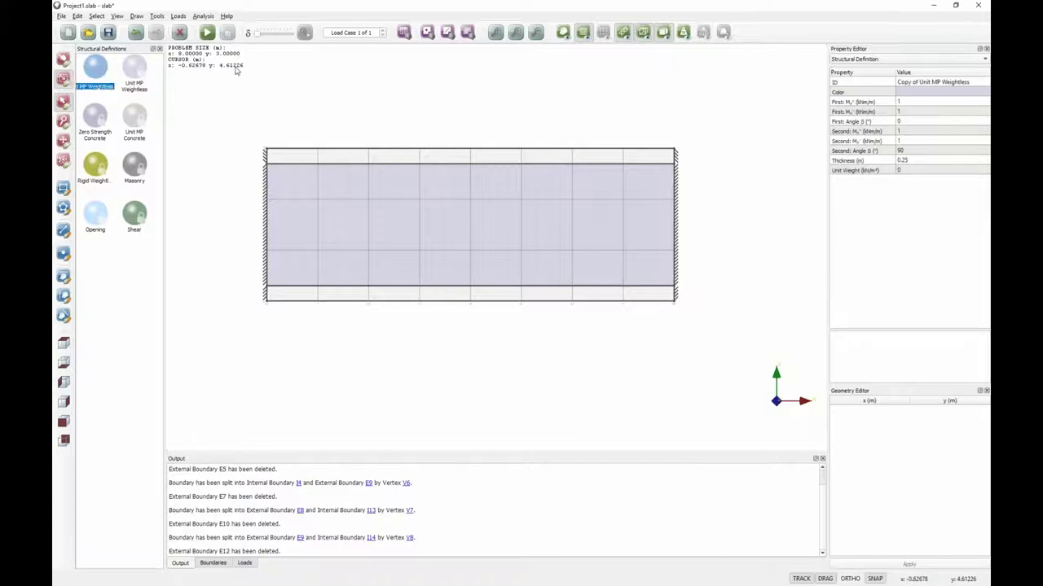
key("ctrl+shift+Left")
key("BackSpace")
type("Beam")
key("Return")
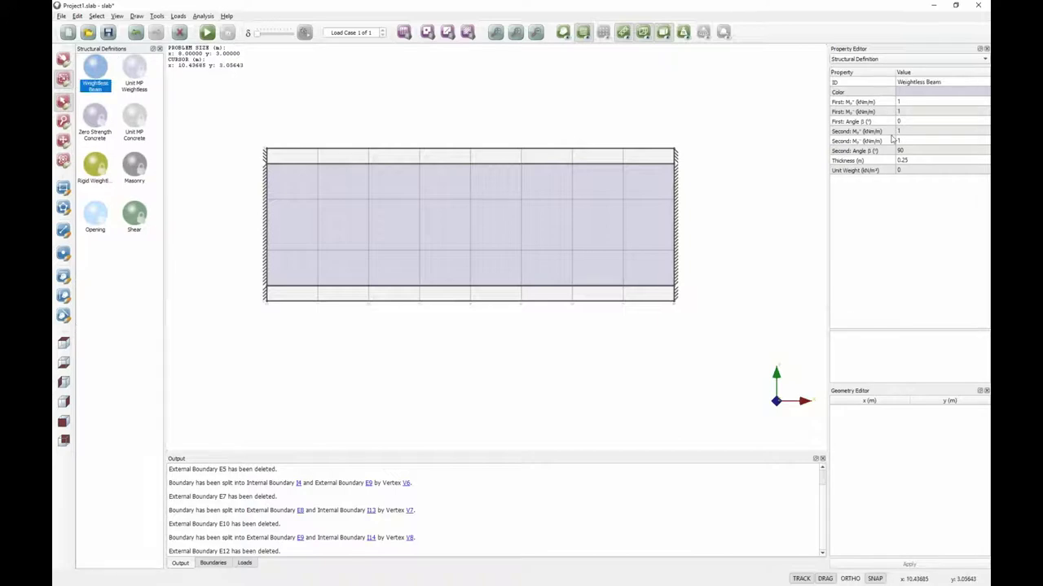
- Change the Weightless Beam definition's color to a darker shade of its grey-purple
left_click(948, 91)
left_click(969, 91)
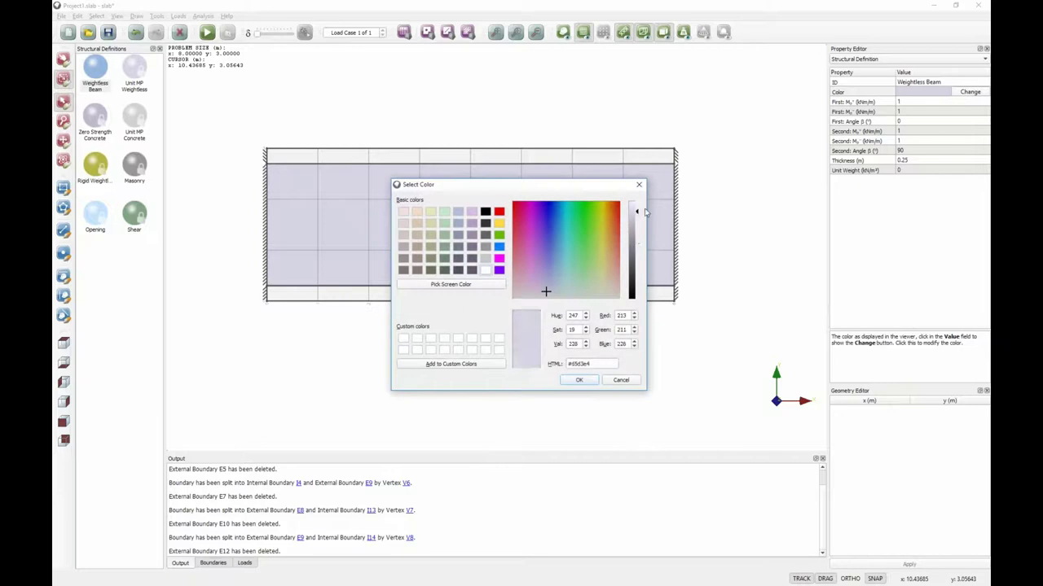
left_click(638, 238)
left_click(579, 381)
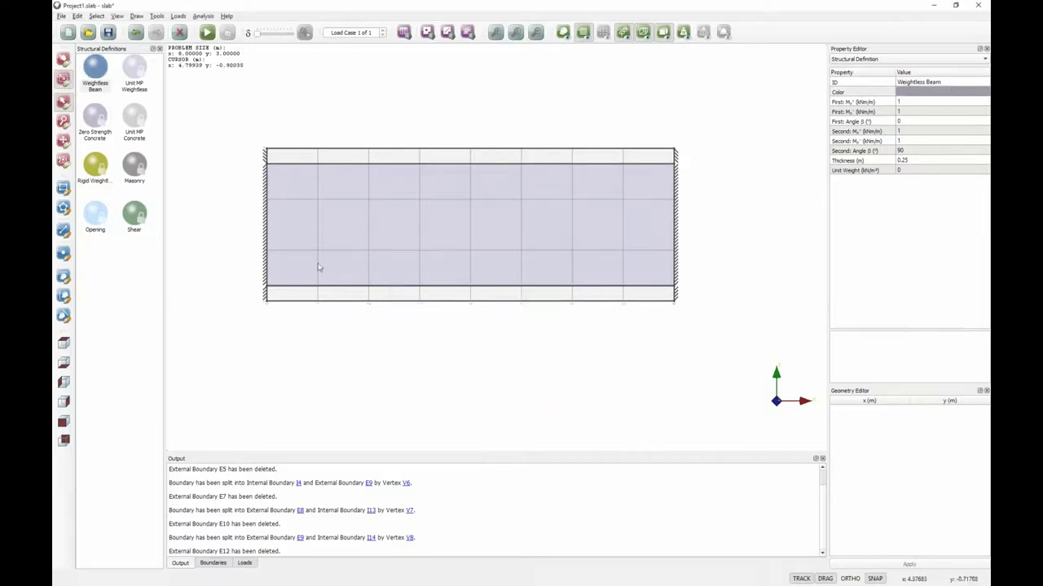
- Assign the Weightless Beam definition to the upper and lower edge strips of the slab
left_click(95, 68)
left_click_drag(99, 69, 348, 149)
left_click_drag(98, 70, 334, 291)
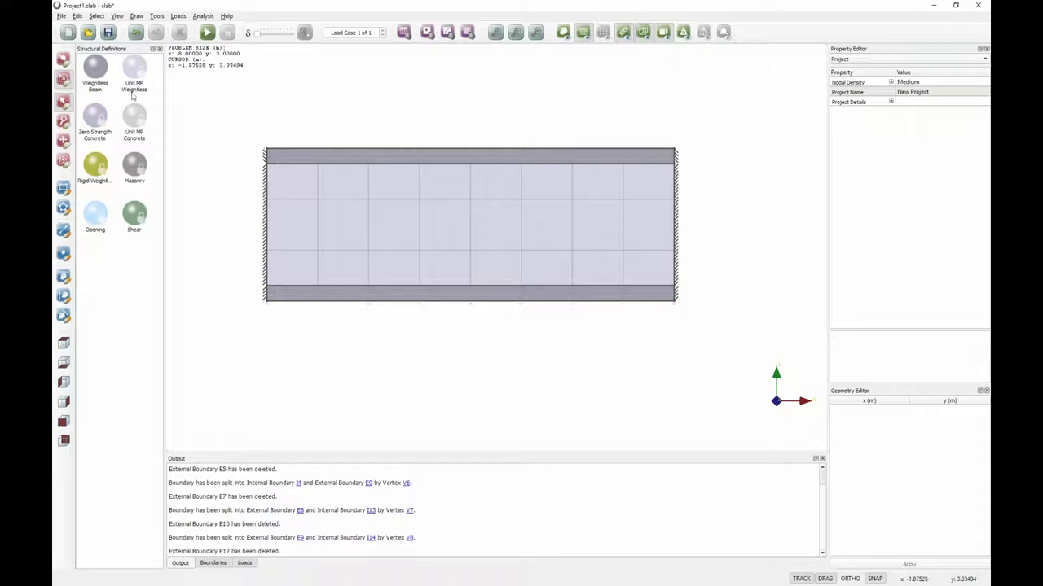
- Set the Weightless Beam's sagging and hogging moment capacities to 100 kNm/m in both the first and second directions
left_click(96, 72)
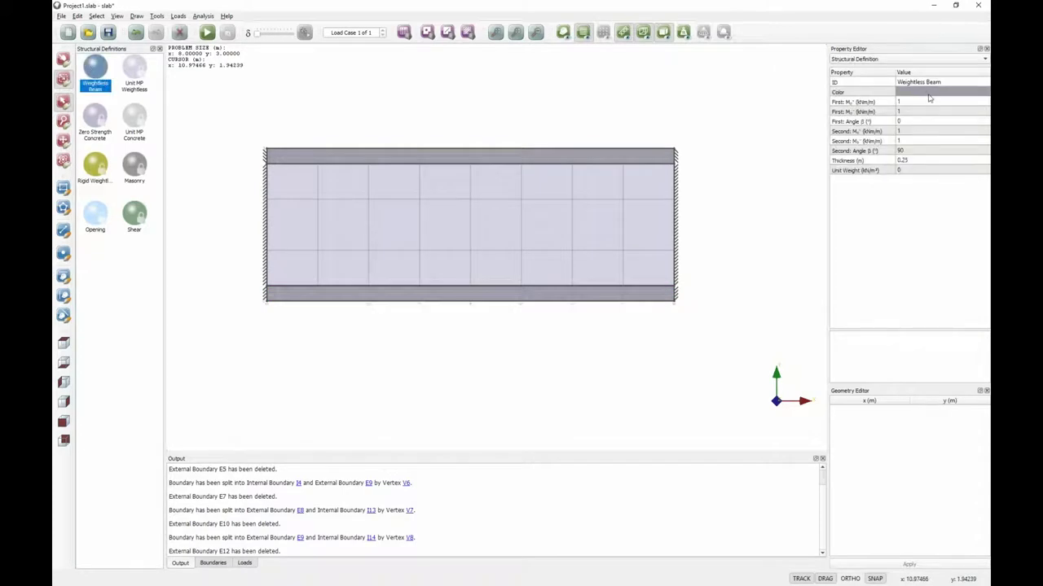
left_click(915, 105)
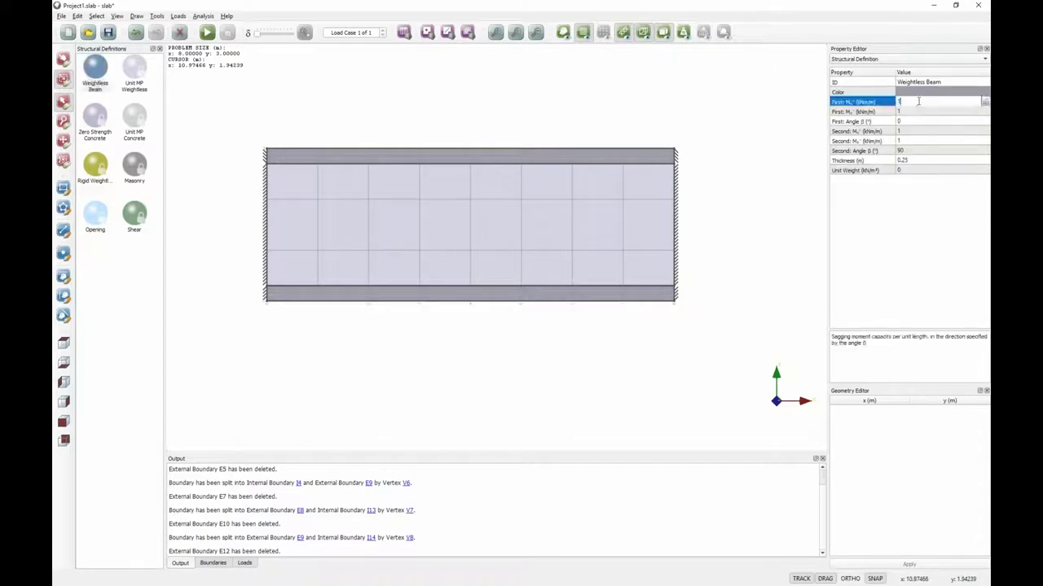
type("00")
left_click(915, 114)
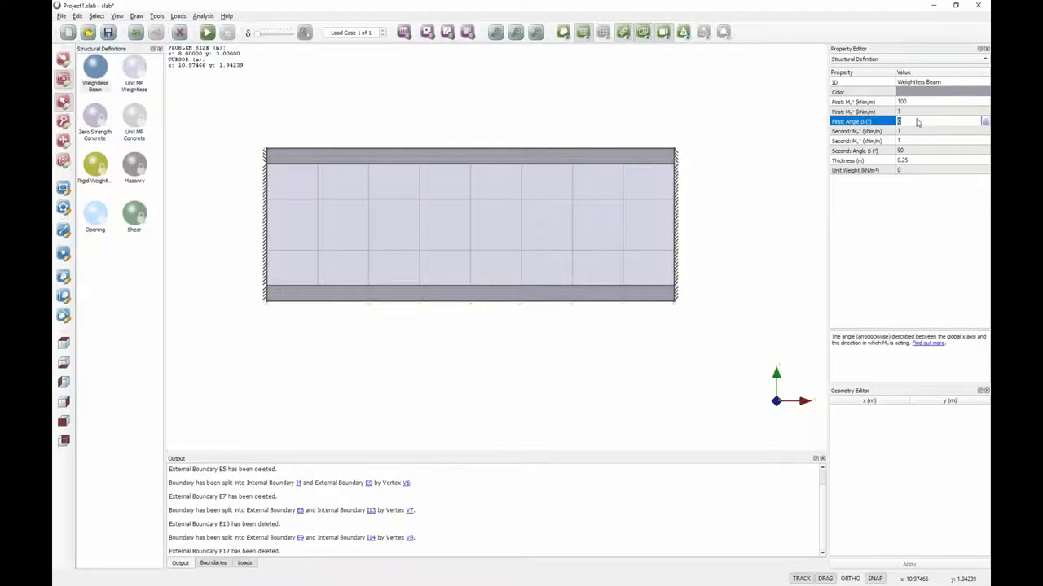
type("1")
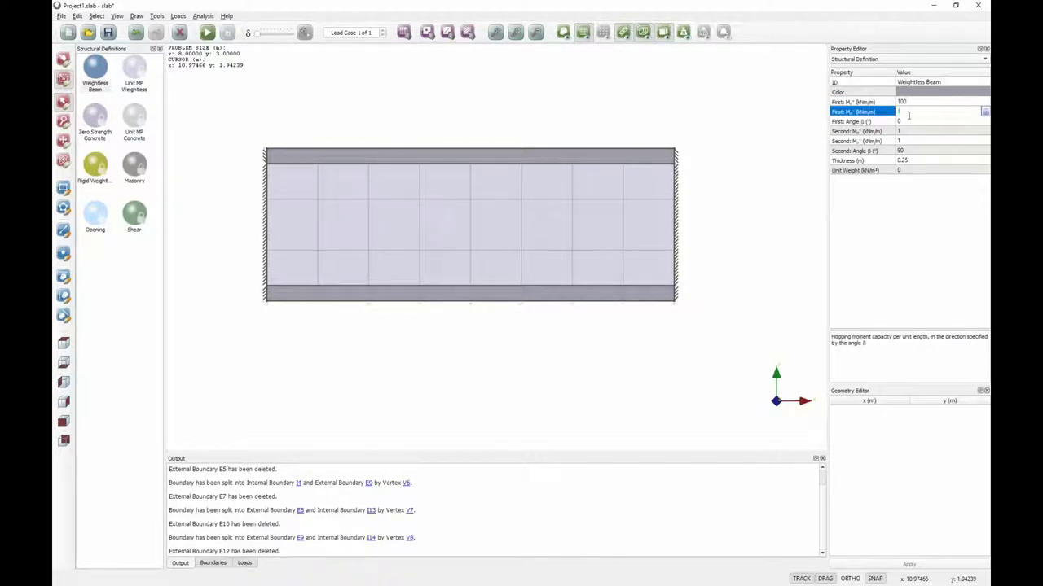
type("00")
left_click(911, 128)
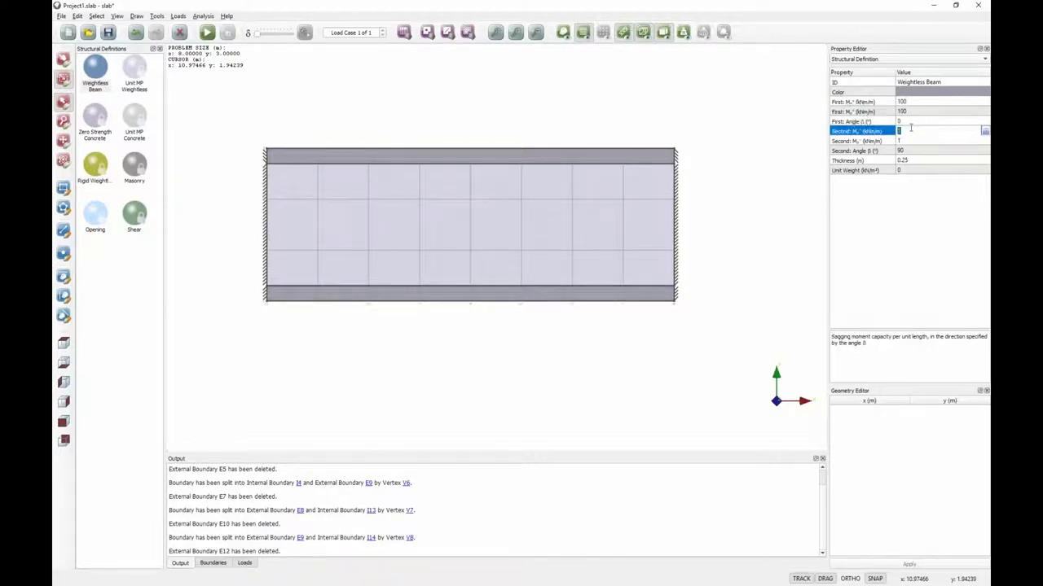
type("00")
left_click(910, 141)
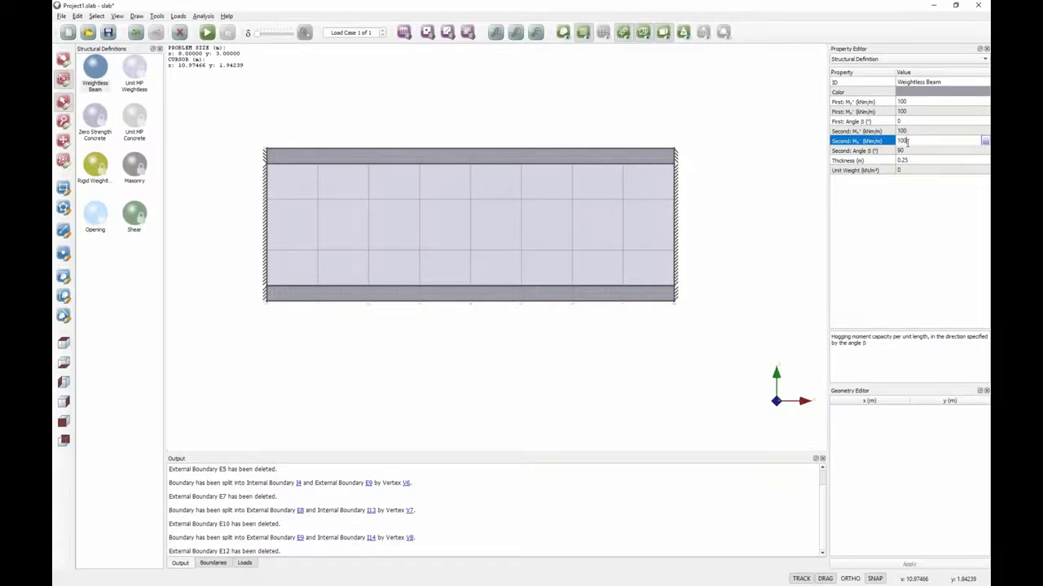
type("00")
left_click(693, 98)
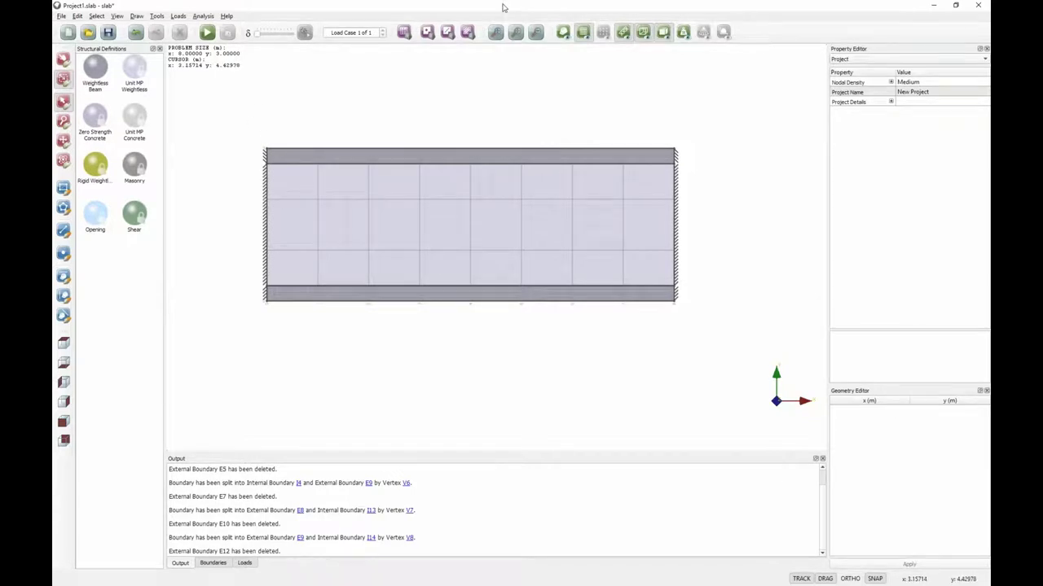
- Apply the existing Unit pressure load to all three solids with Unfavourable action type and adequacy True
left_click(427, 32)
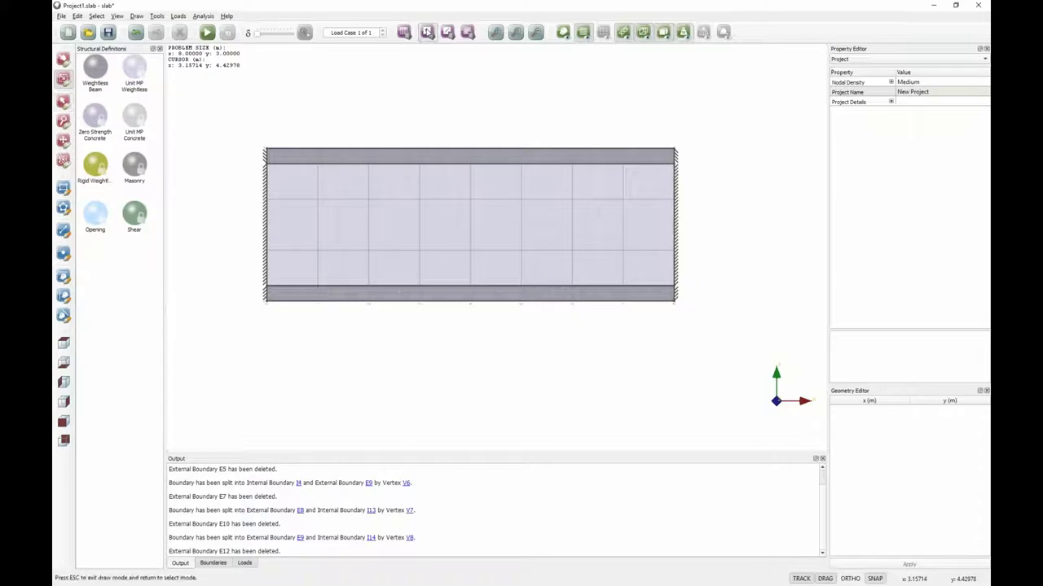
left_click(467, 33)
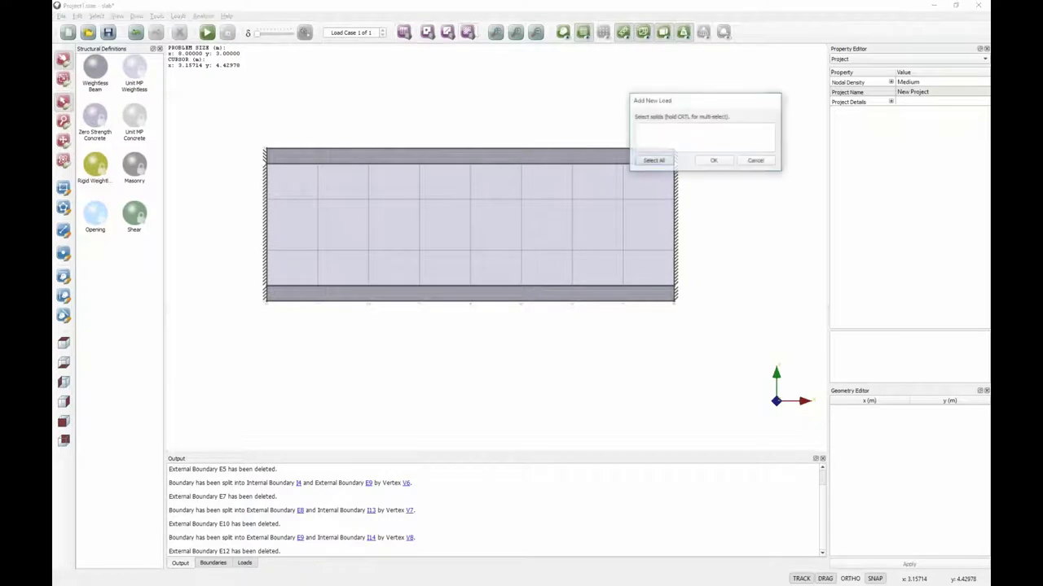
left_click(653, 161)
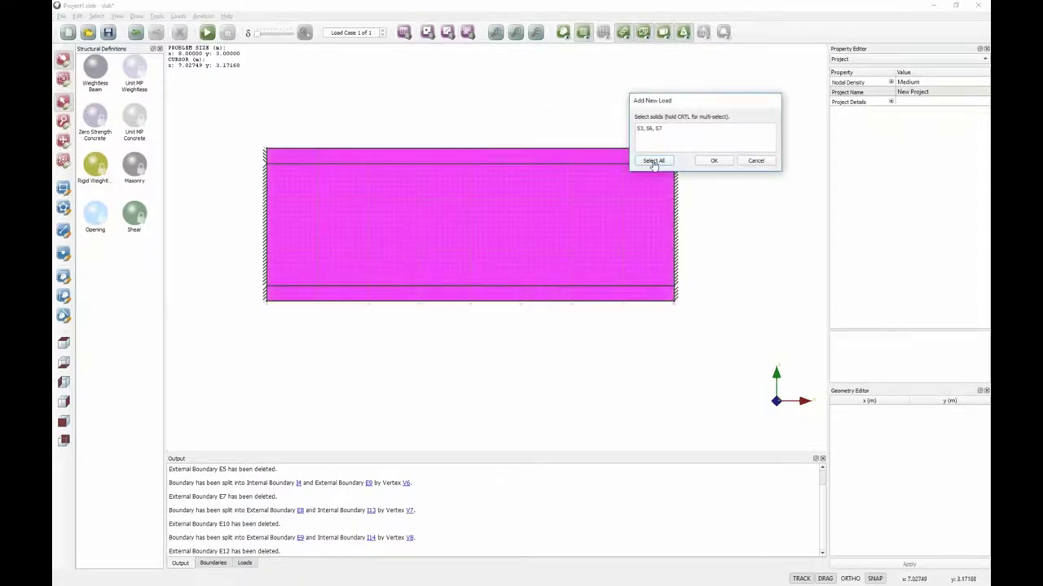
left_click(714, 160)
left_click(564, 373)
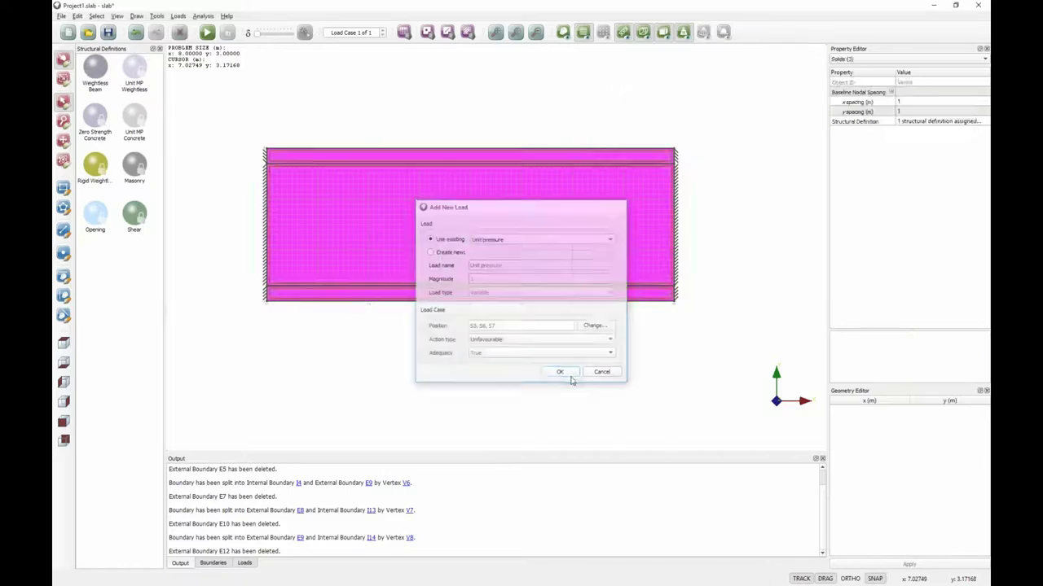
- Solve the model under unit pressure and animate its failure mechanism with the grid hidden, returning to the unlocked model with the grid shown
left_click(207, 32)
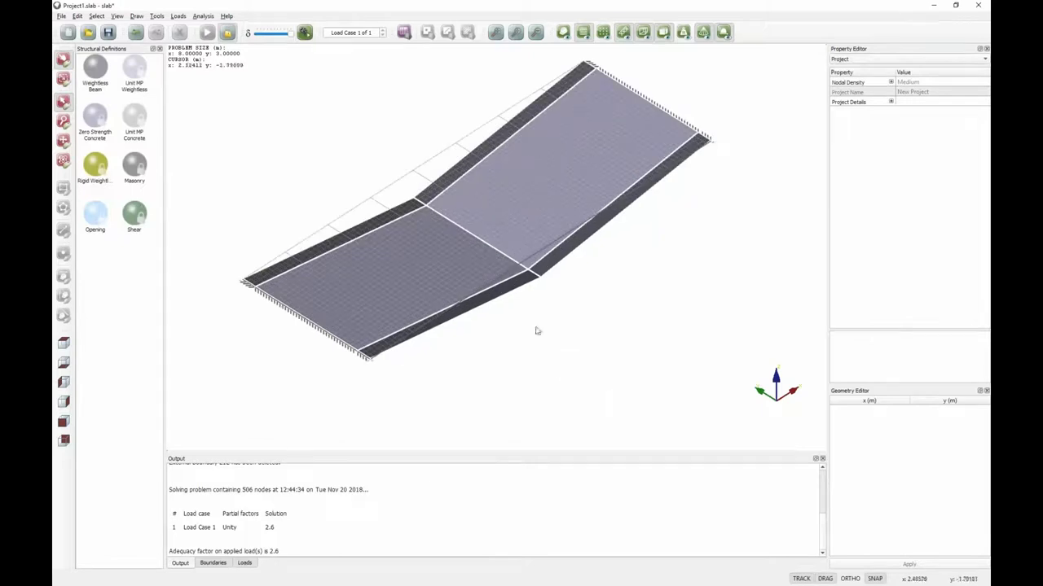
left_click(584, 33)
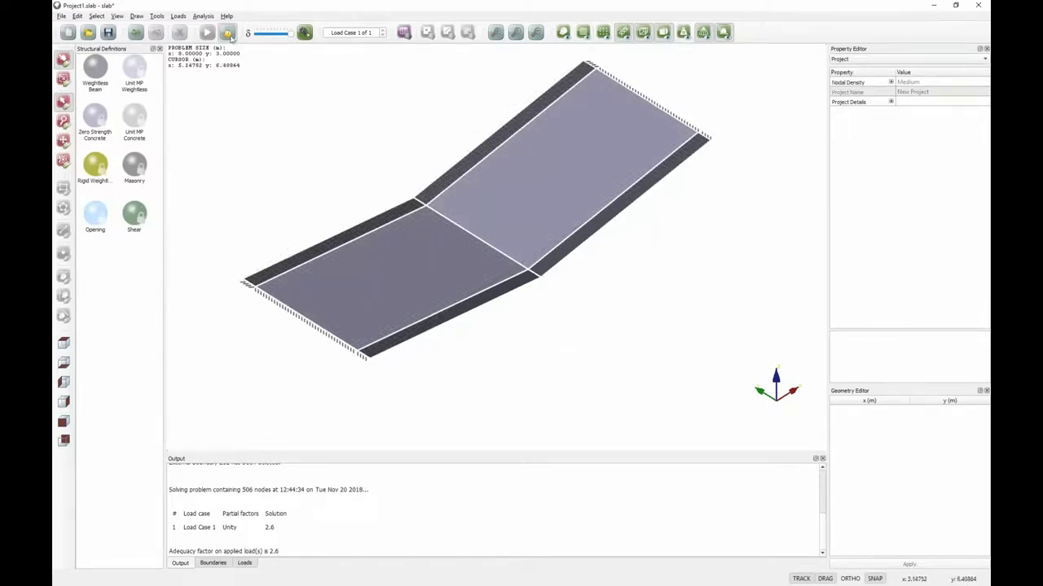
left_click(304, 32)
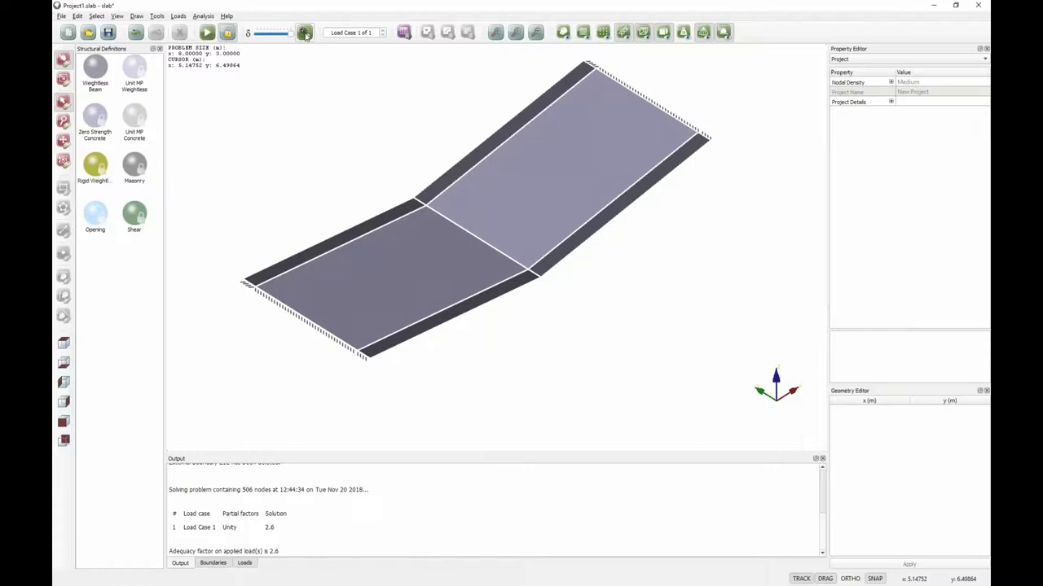
left_click(229, 33)
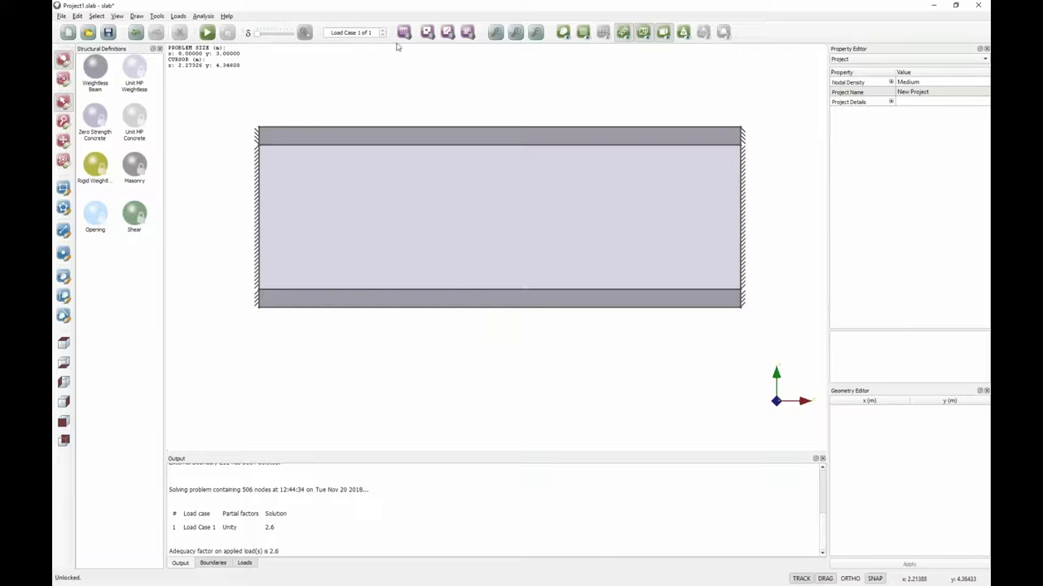
left_click(583, 32)
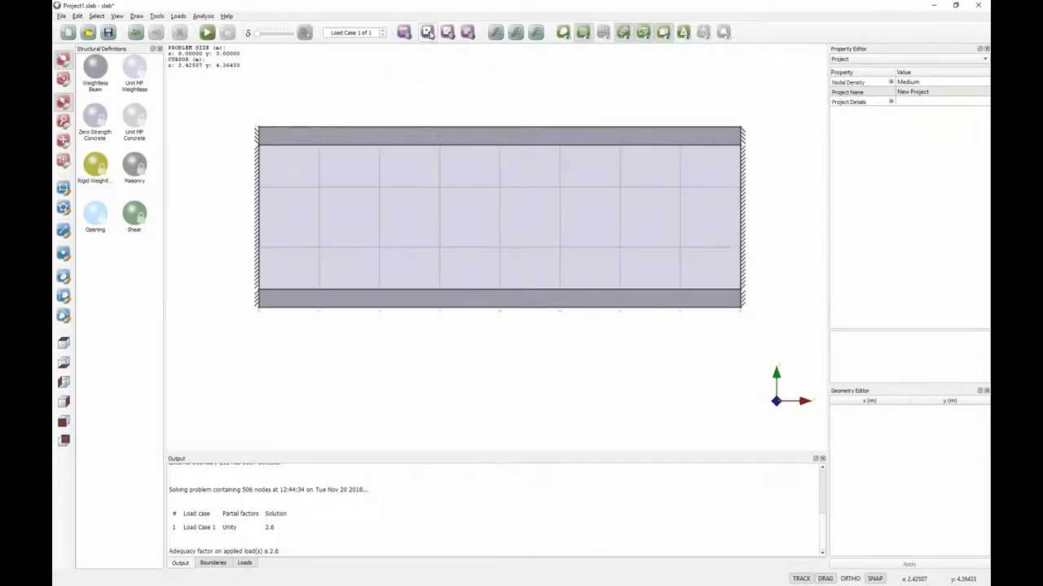
- Delete the Unit pressure load from Load Case 1 in the Load Case Manager
left_click(177, 16)
left_click(195, 30)
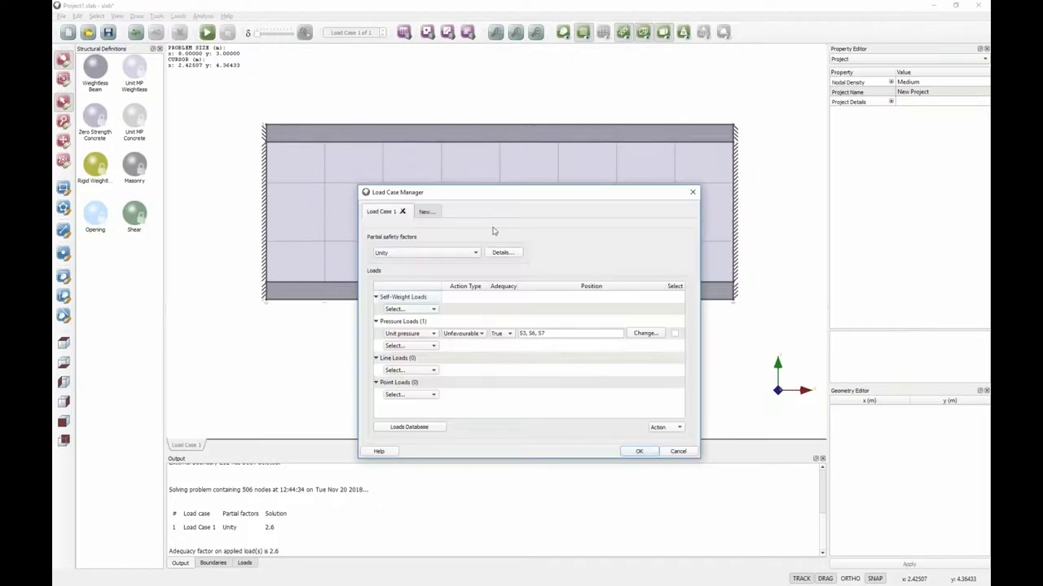
left_click(674, 334)
left_click(666, 427)
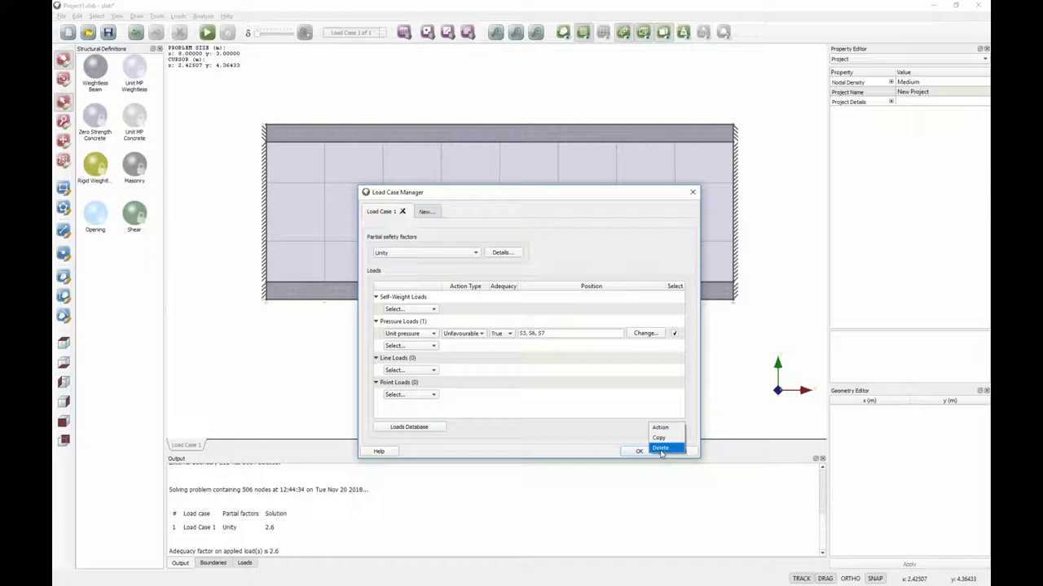
left_click(661, 448)
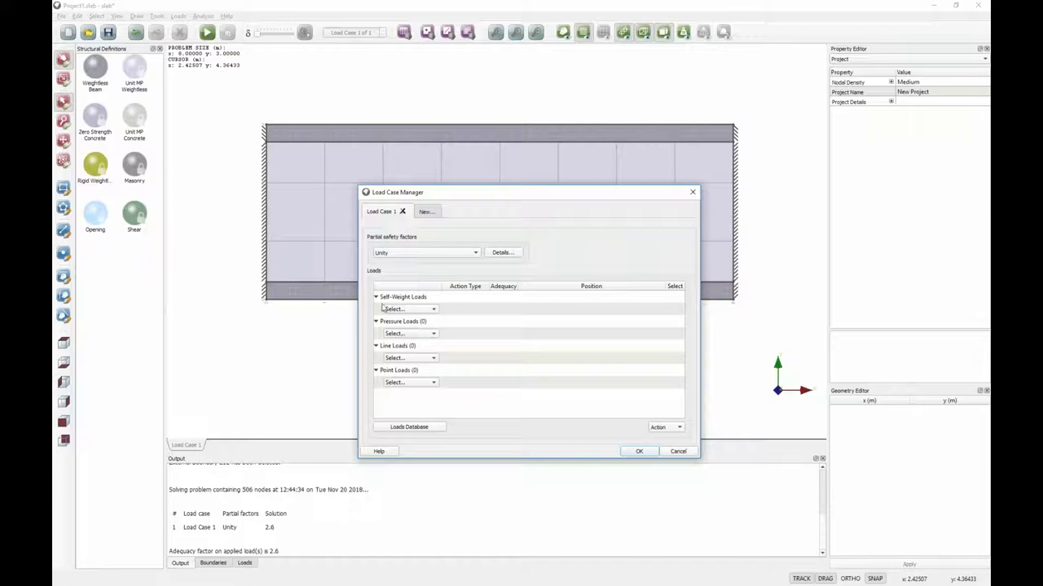
- Add a Unit point load to Load Case 1 at (3, 2.7) on the upper beam strip's inner boundary
left_click(431, 383)
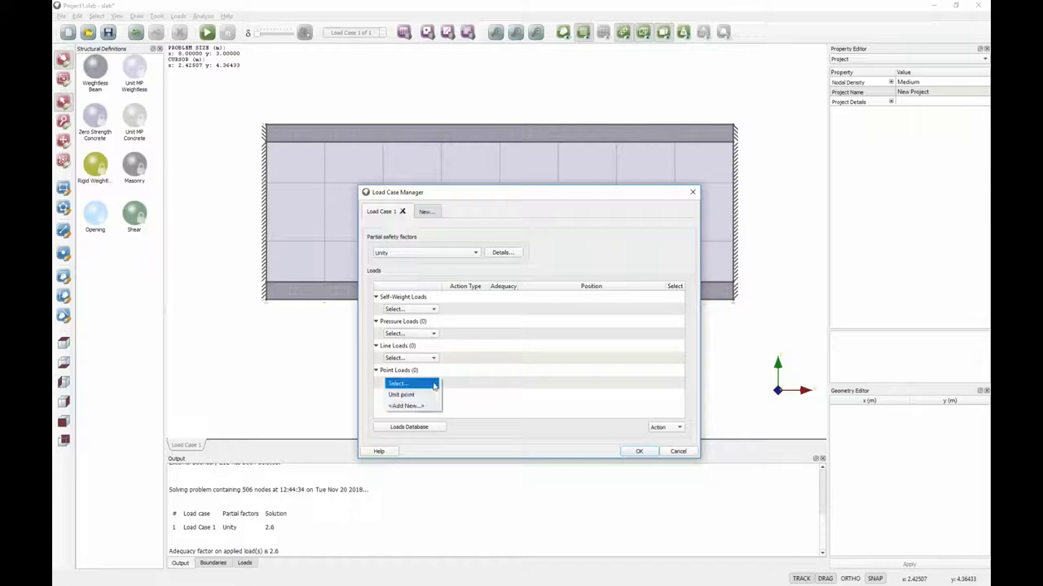
left_click(424, 394)
left_click(643, 383)
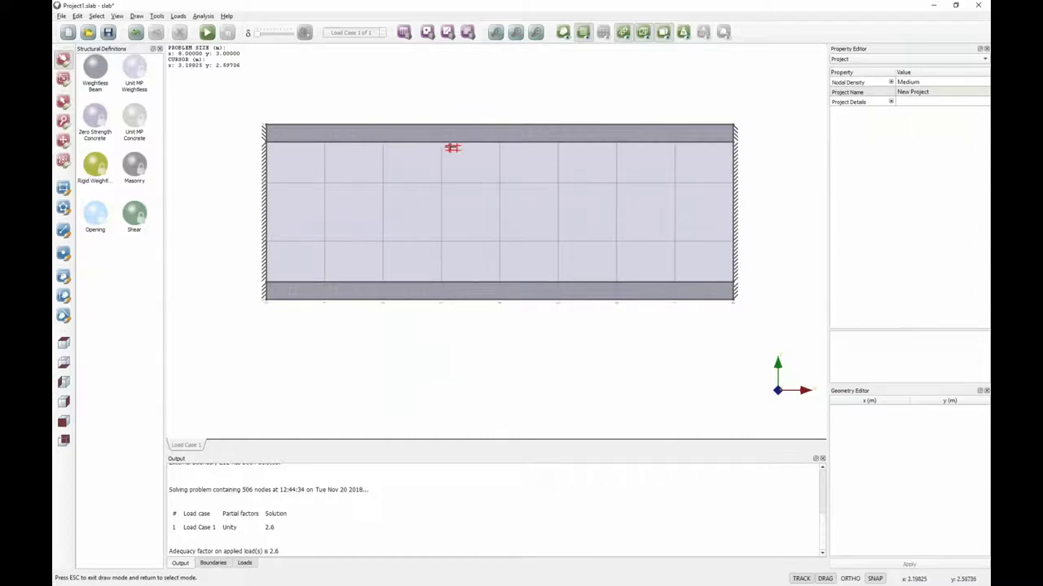
left_click(440, 141)
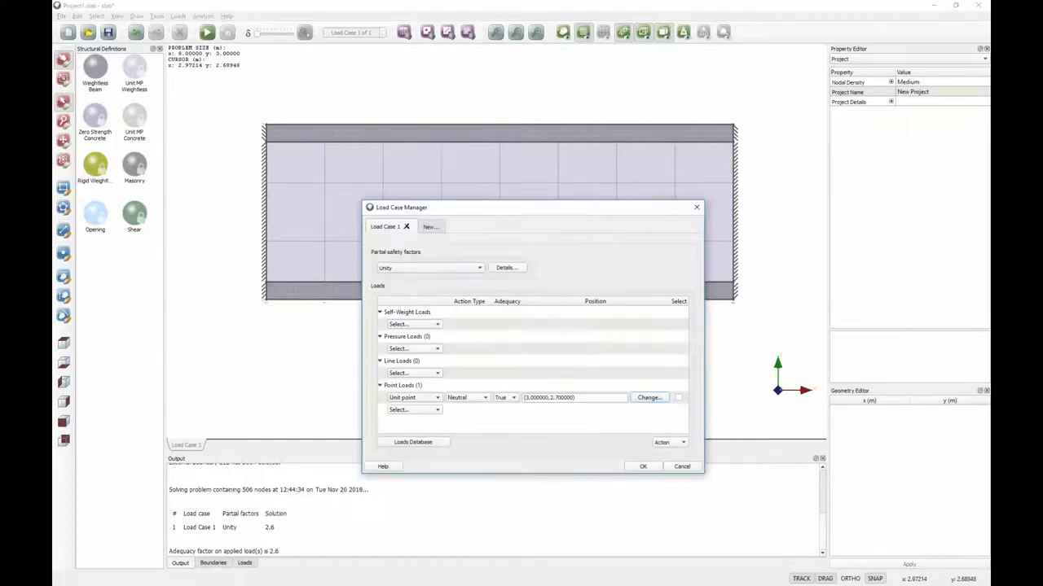
left_click(643, 466)
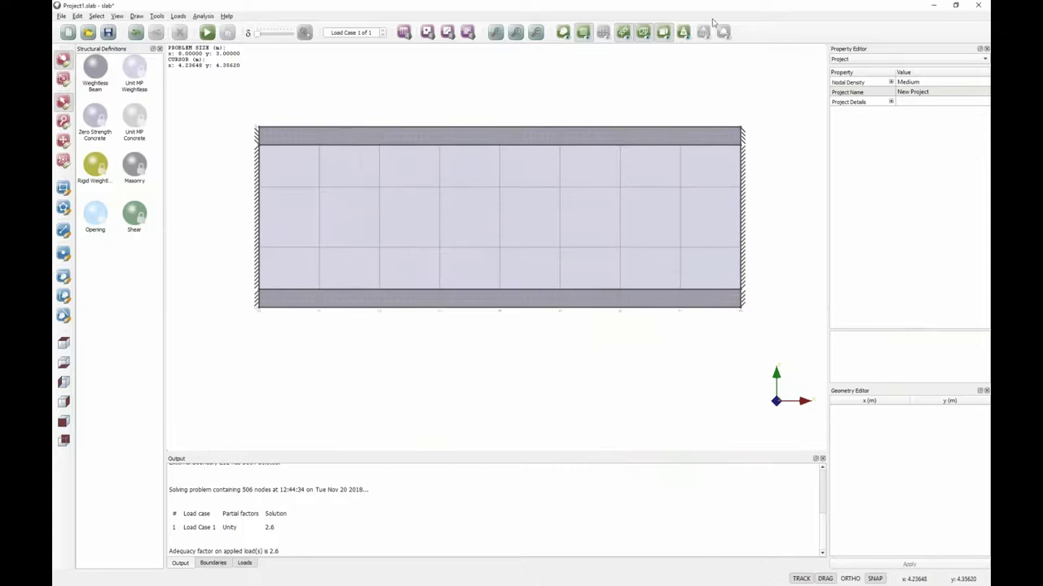
- Solve the model with the single point load and unlock it for editing
scroll(449, 159, "up", 1)
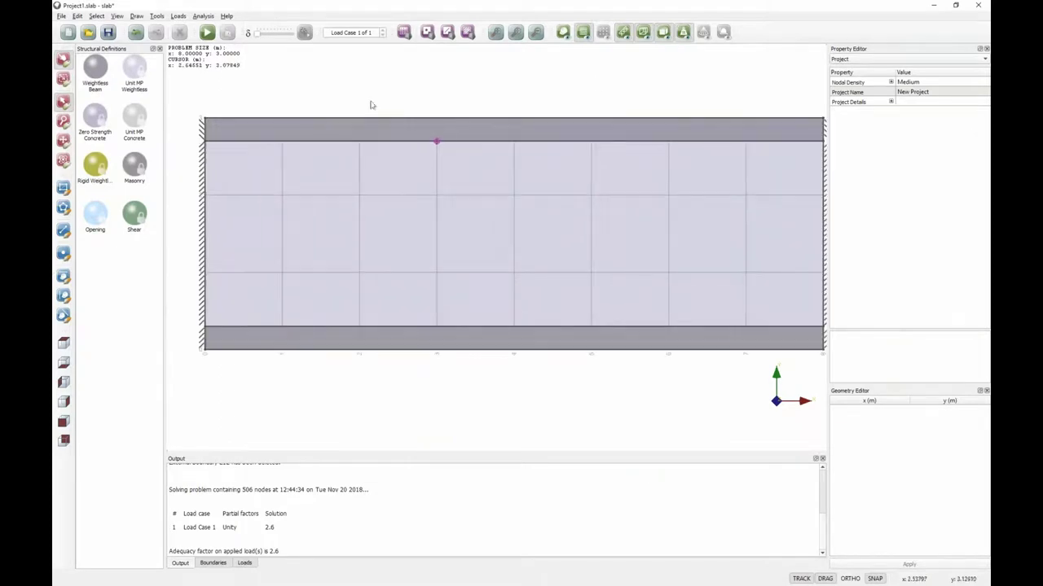
left_click(207, 31)
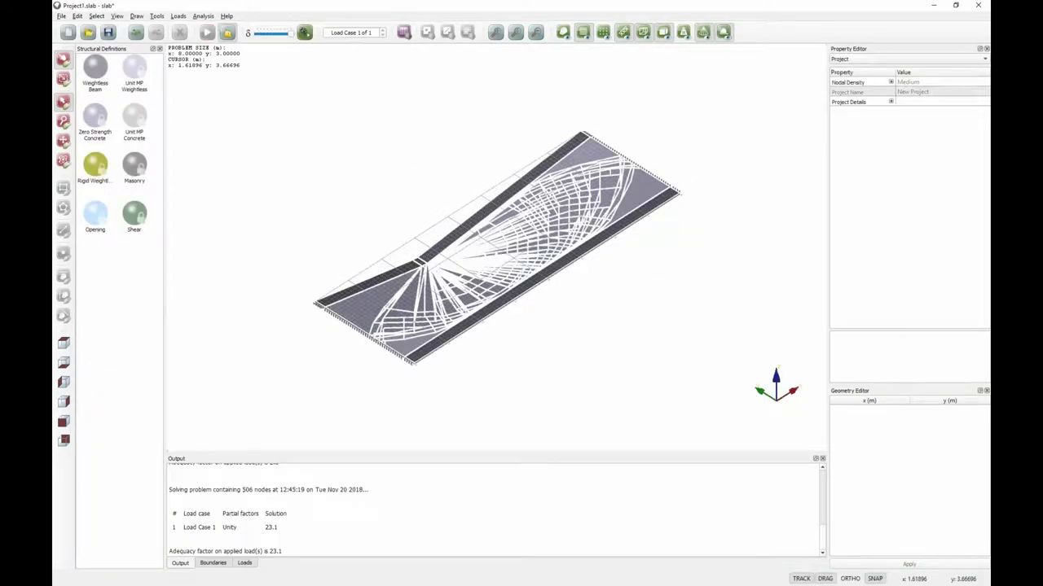
left_click(231, 36)
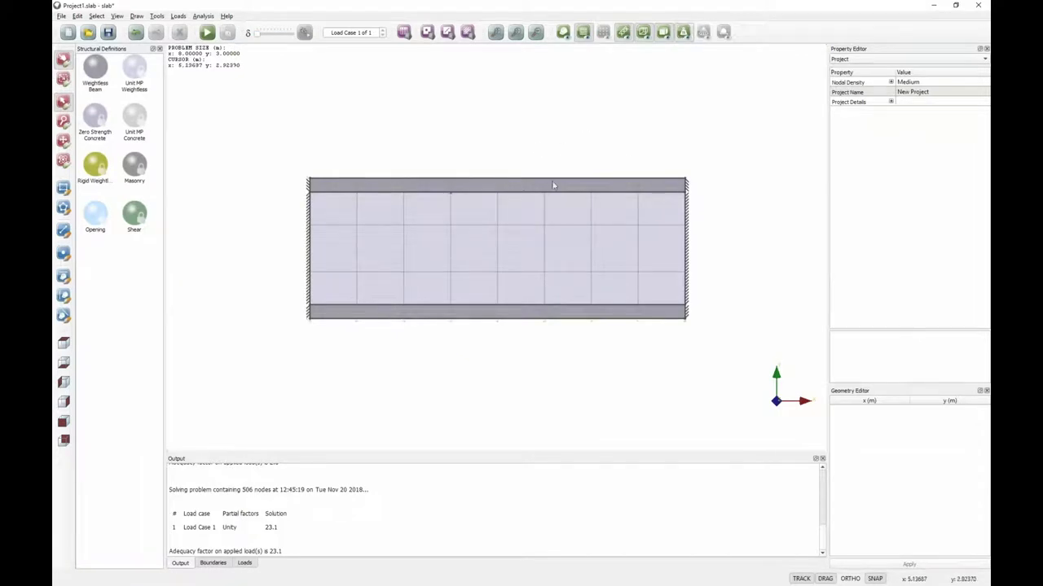
- Add a second point load at x = 5 m, y = 2.7 m on the upper beam strip's inner boundary
scroll(555, 178, "up", 2)
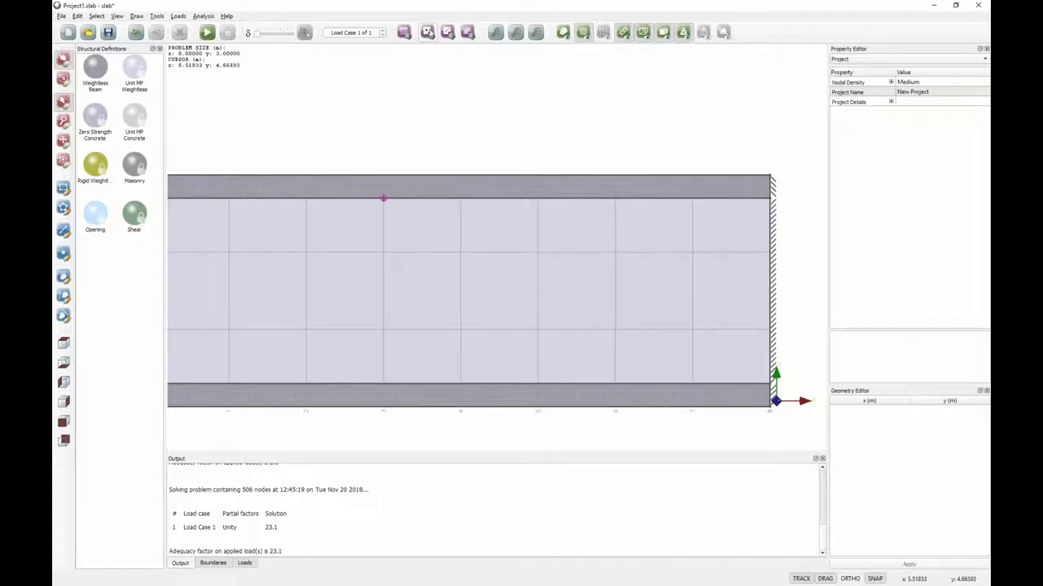
left_click(427, 32)
scroll(603, 167, "down", 1)
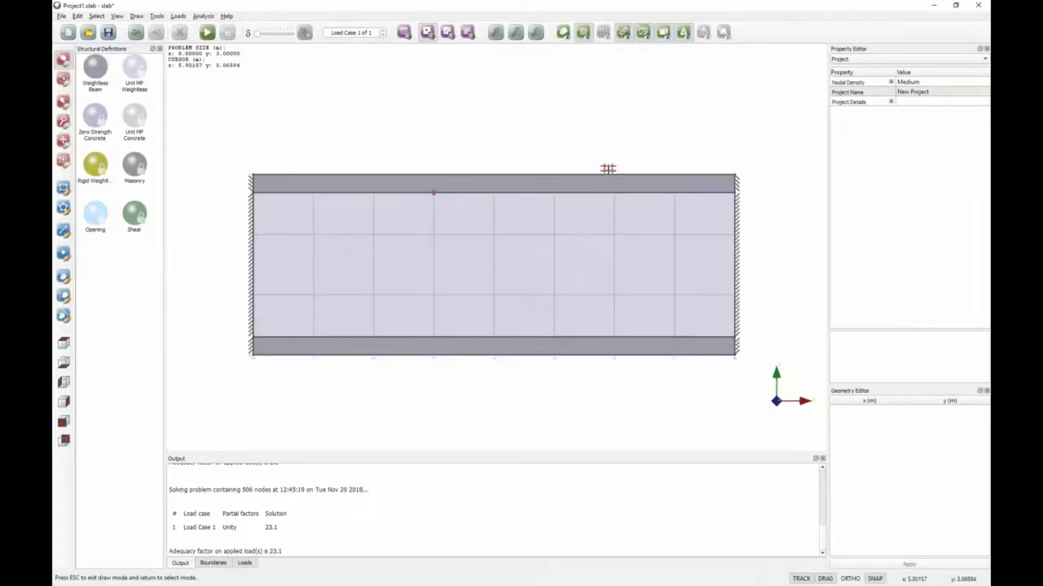
left_click(553, 193)
left_click(562, 373)
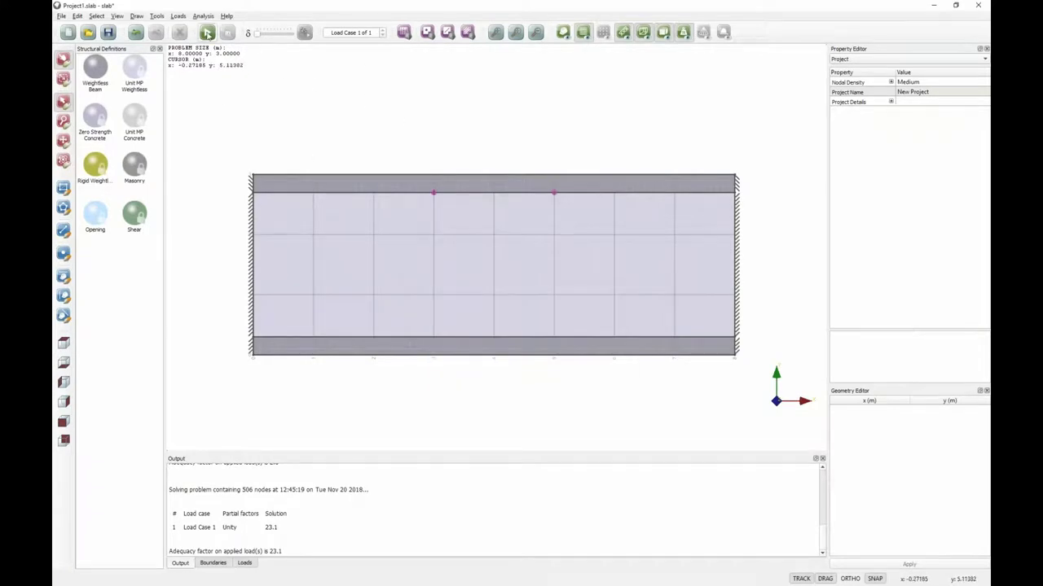
- Solve the model with both point loads and return to the unlocked model with the solids' fill hidden
left_click(207, 31)
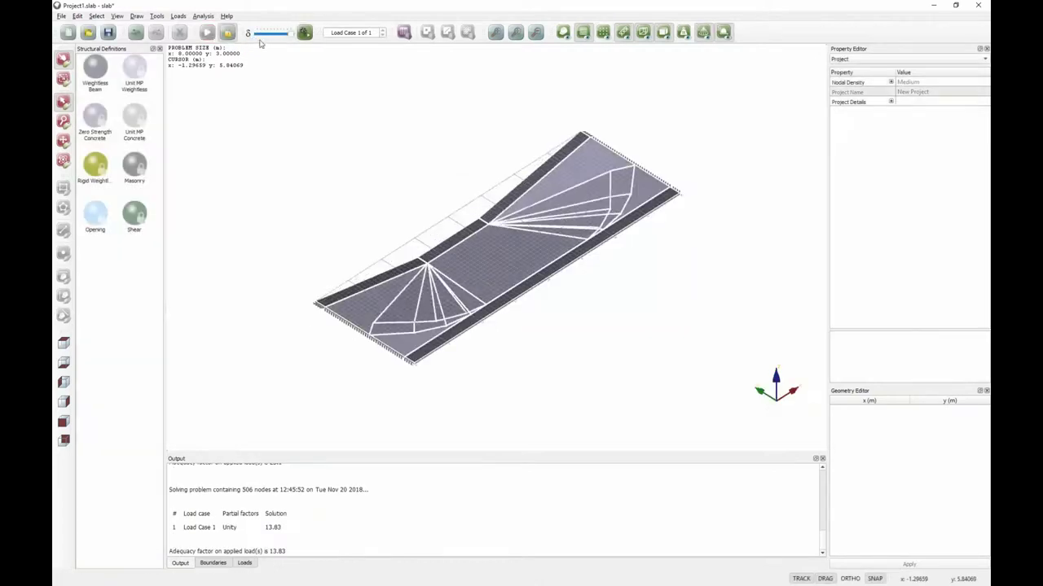
left_click(228, 34)
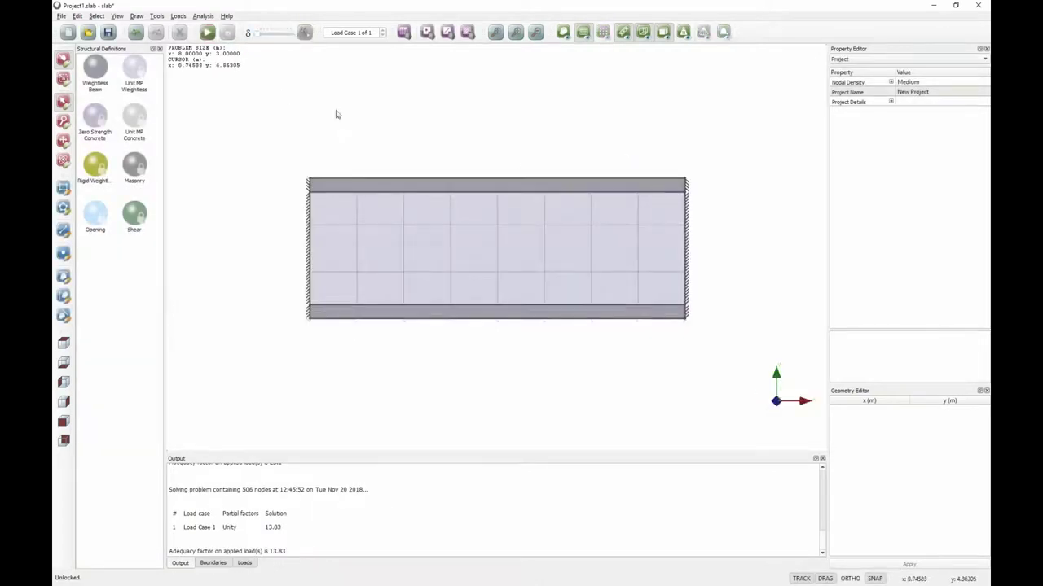
left_click(676, 36)
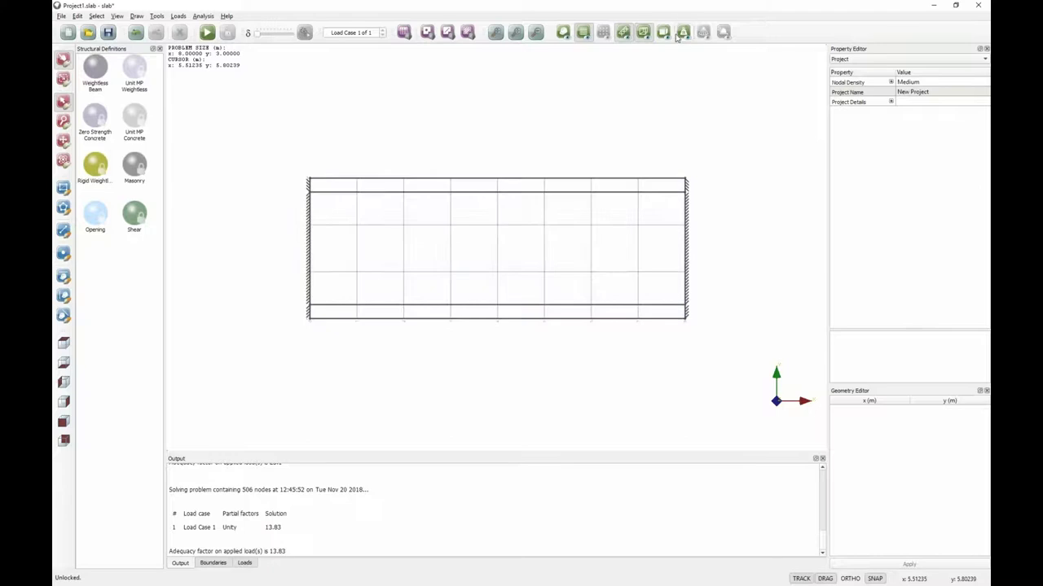
- Show the solids' fill again and add a Unit point load at (3, 2) inside the slab
left_click(664, 32)
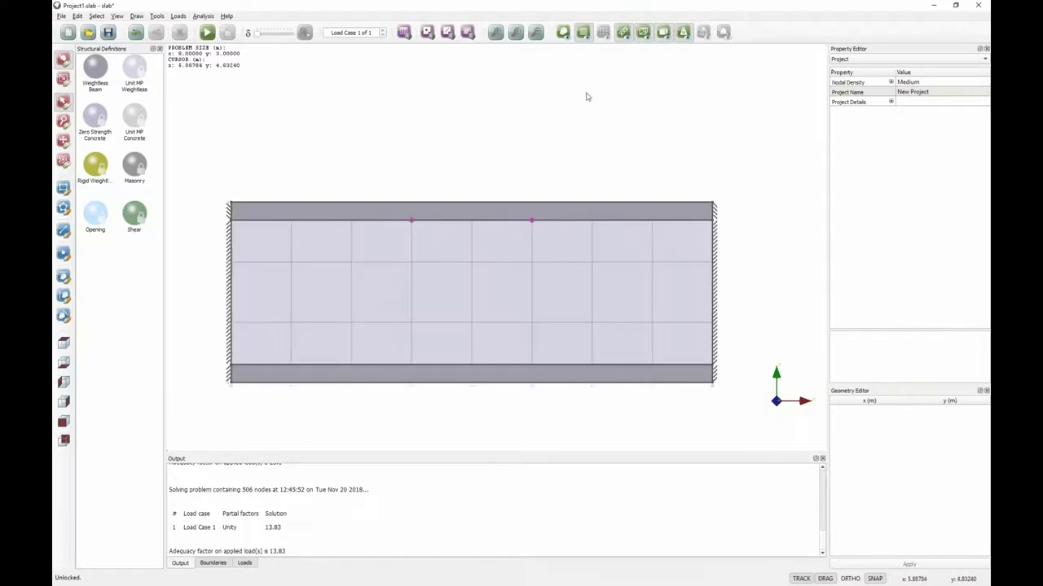
right_click(525, 140)
left_click(373, 98)
left_click(427, 32)
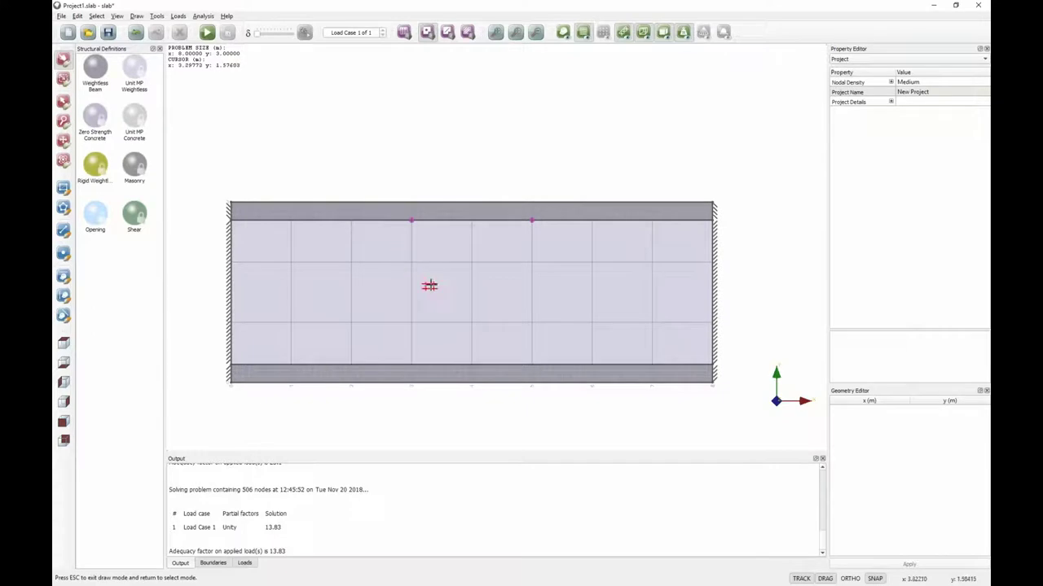
left_click(412, 265)
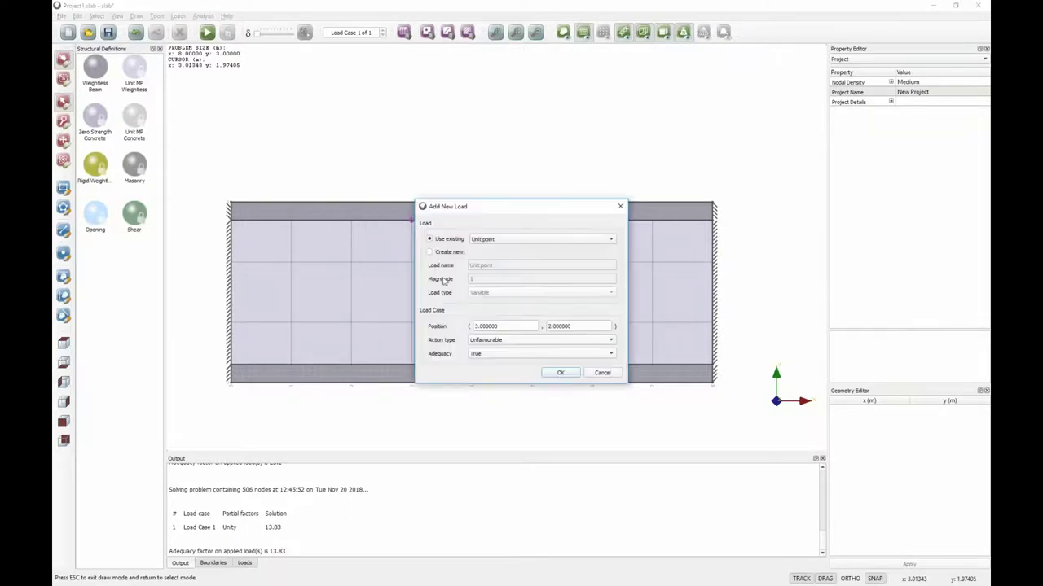
left_click(559, 372)
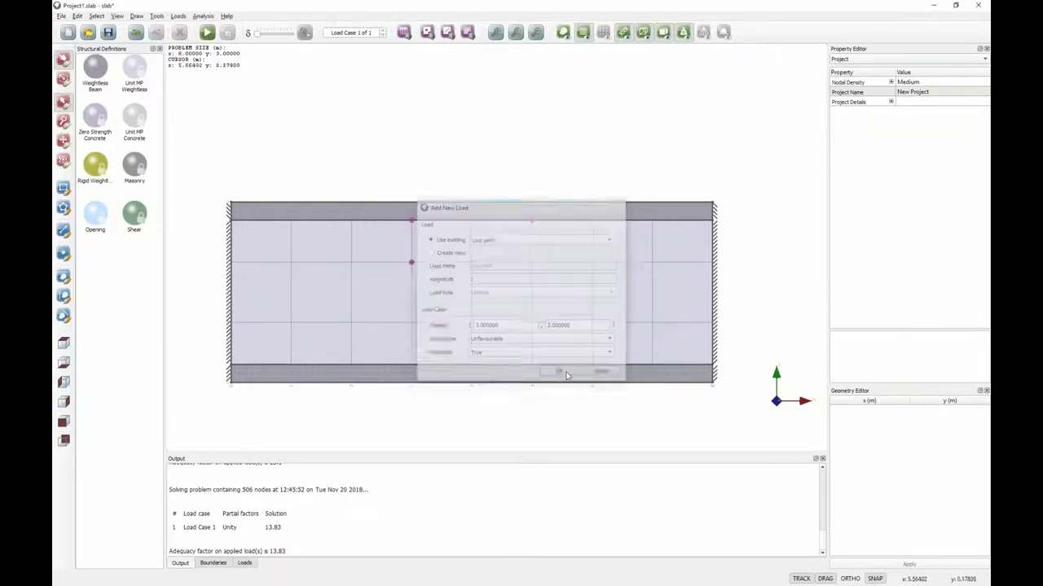
- Add another Unit point load at (5, 2) inside the slab and solve the model with all point loads
left_click(430, 34)
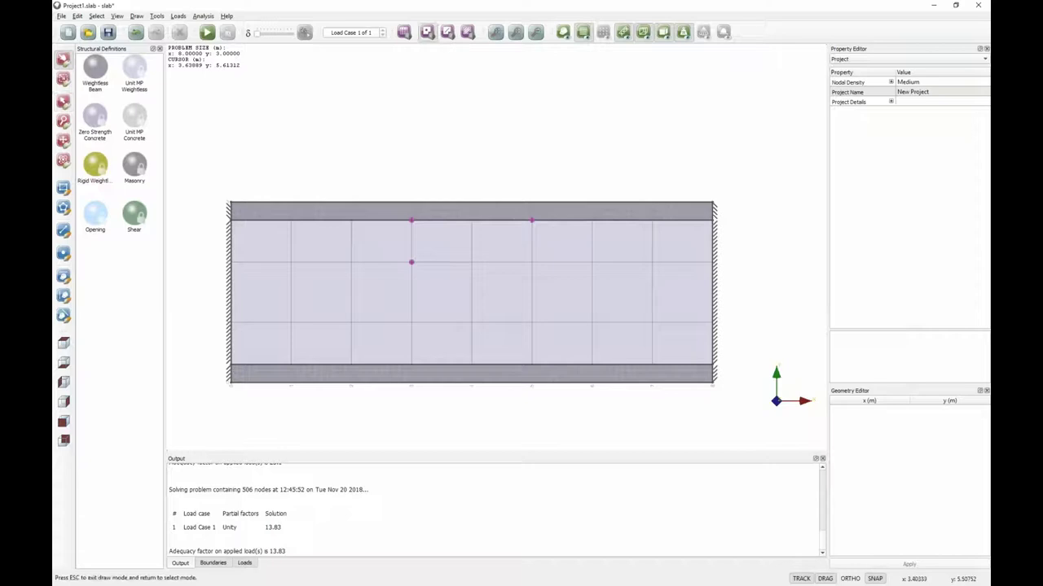
left_click(531, 267)
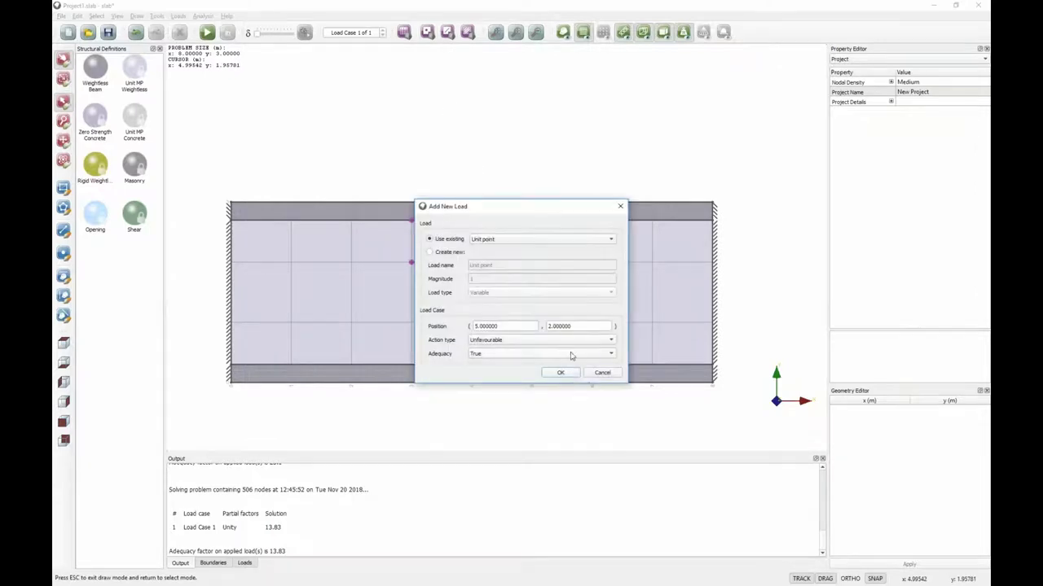
left_click(561, 372)
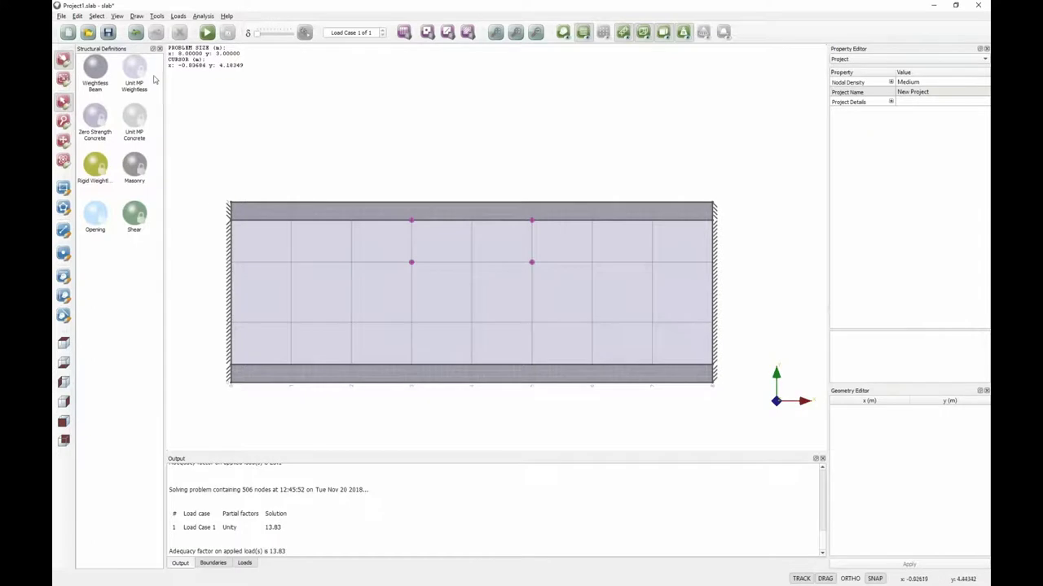
left_click(207, 33)
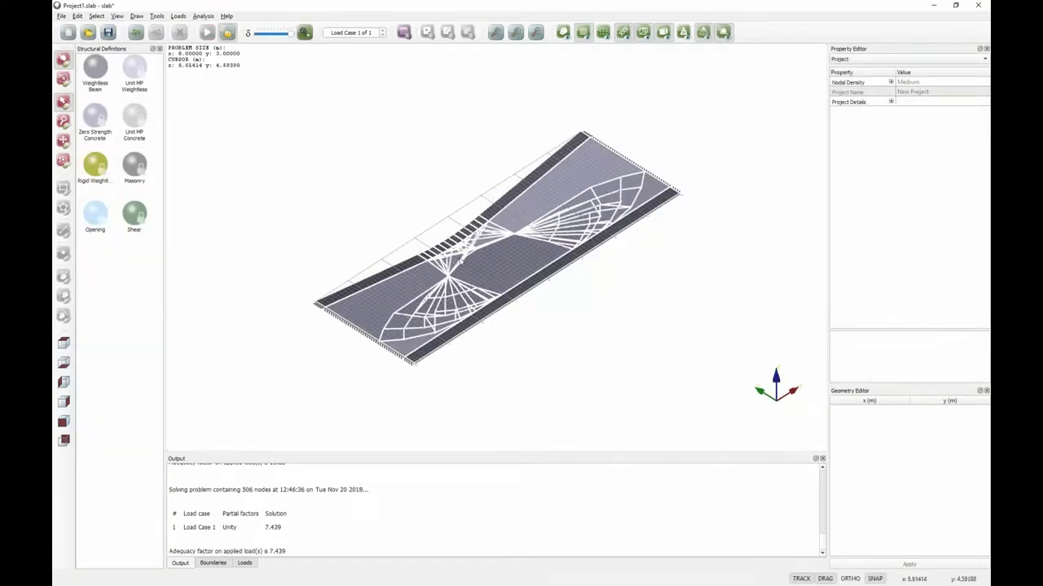
scroll(589, 342, "up", 1)
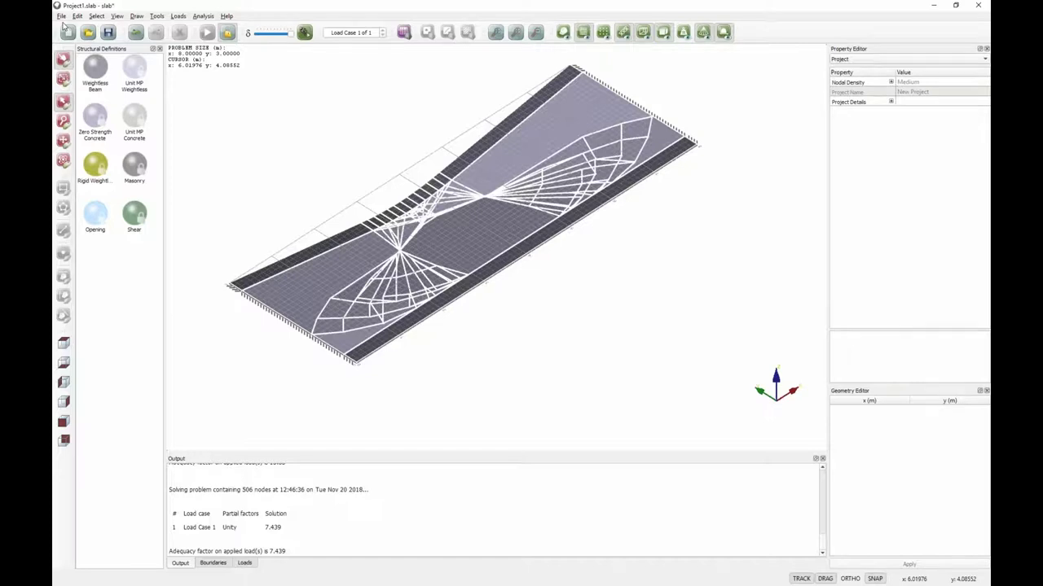
- Create a new empty project without saving the current file, with automatically calculated grid extents
left_click(67, 31)
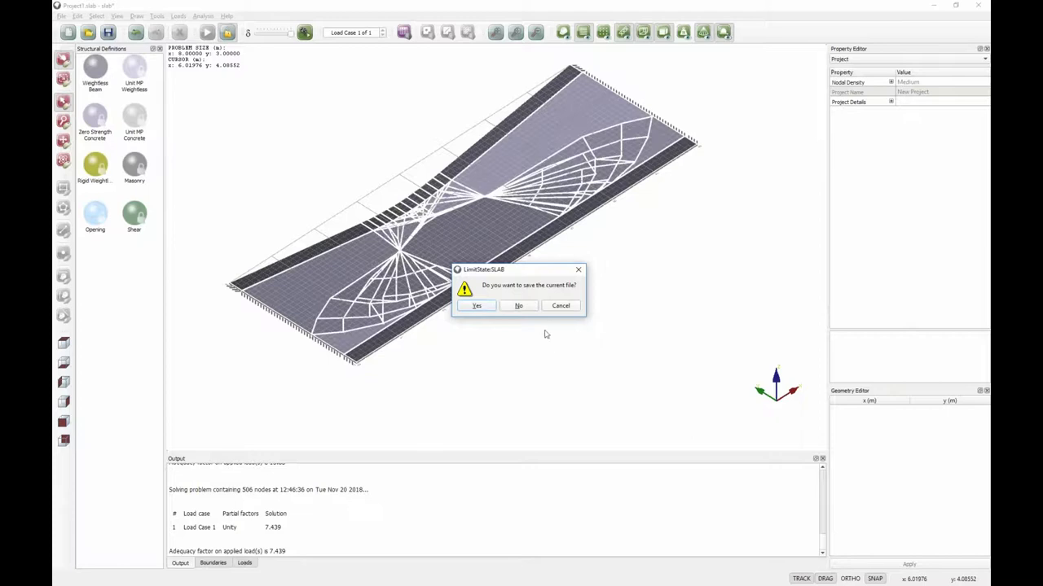
left_click(526, 306)
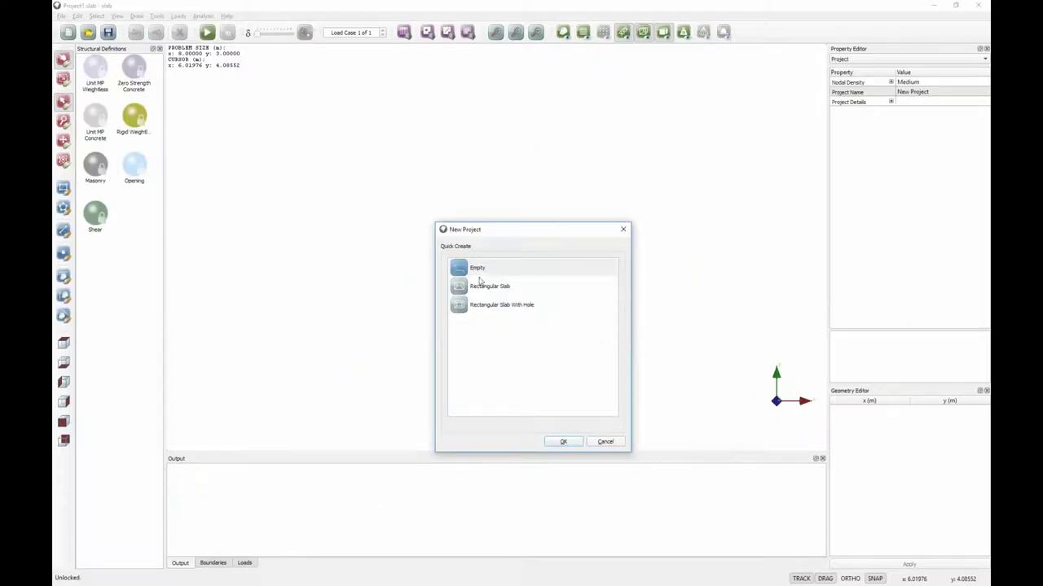
left_click(563, 442)
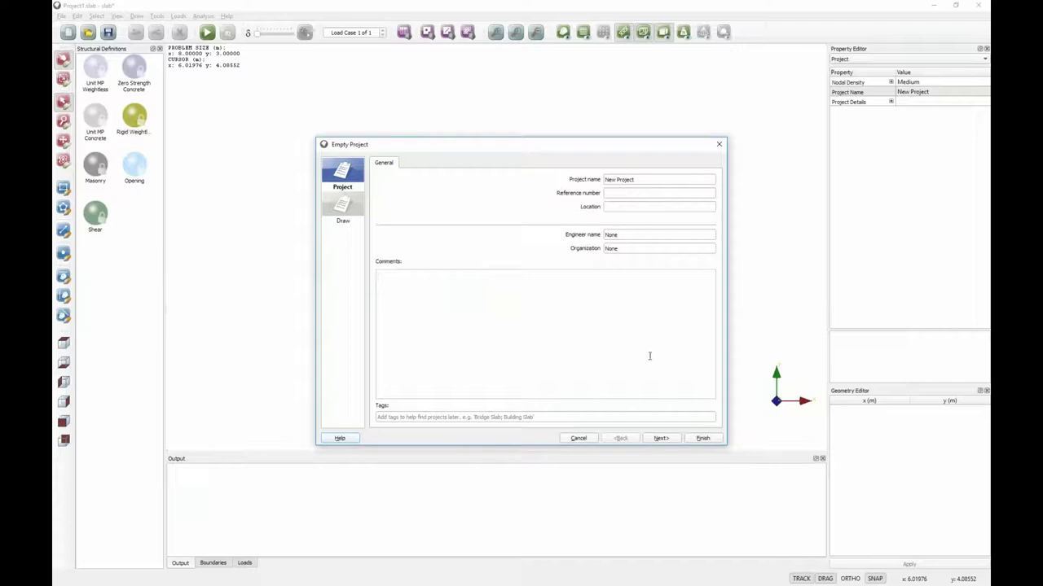
left_click(660, 438)
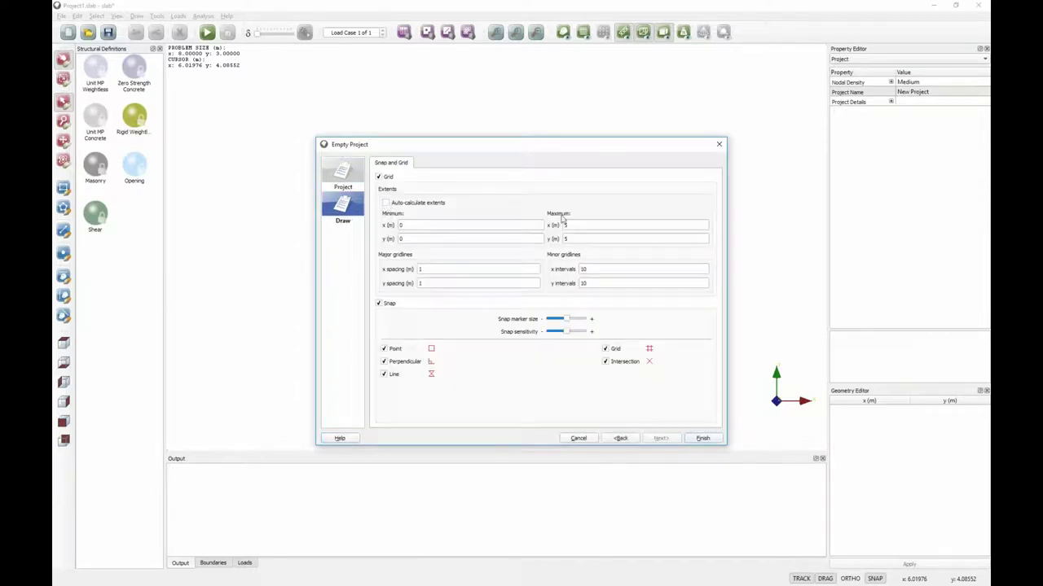
left_click(386, 203)
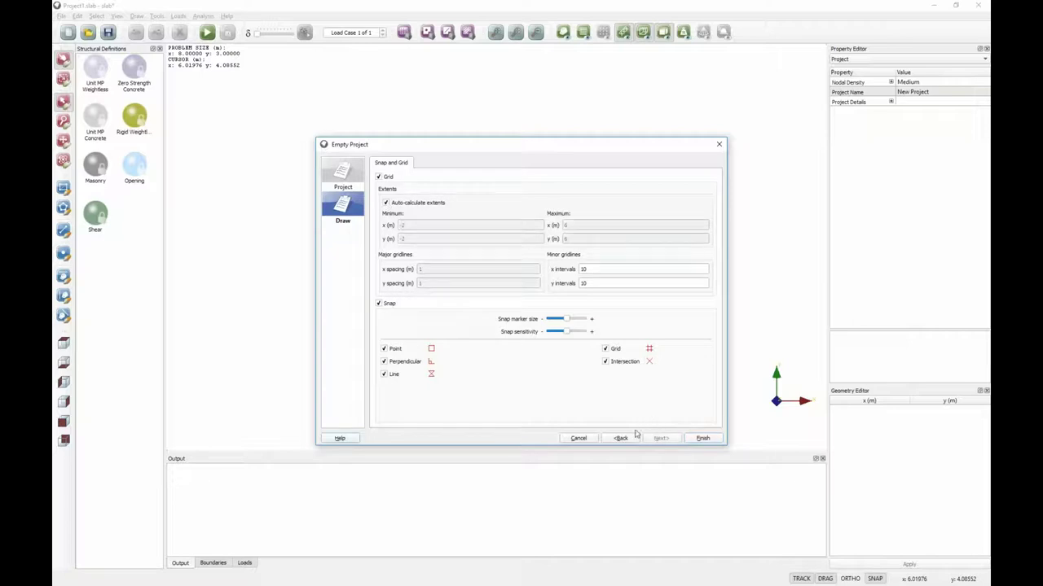
left_click(703, 439)
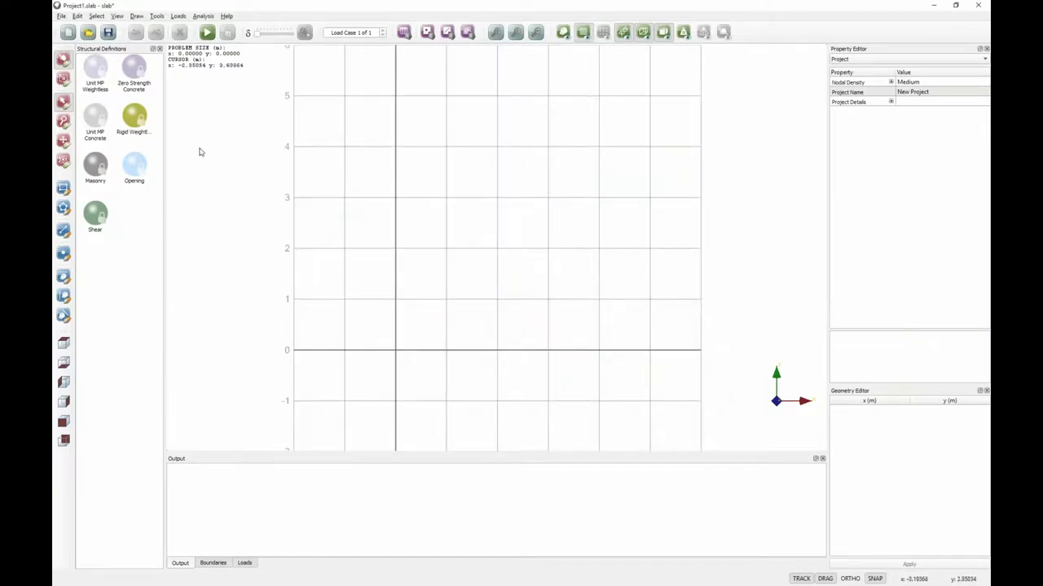
- Draw a rectangular slab from the origin to the opposite corner at x = 7.8 m, y = 5 m
scroll(545, 312, "down", 1)
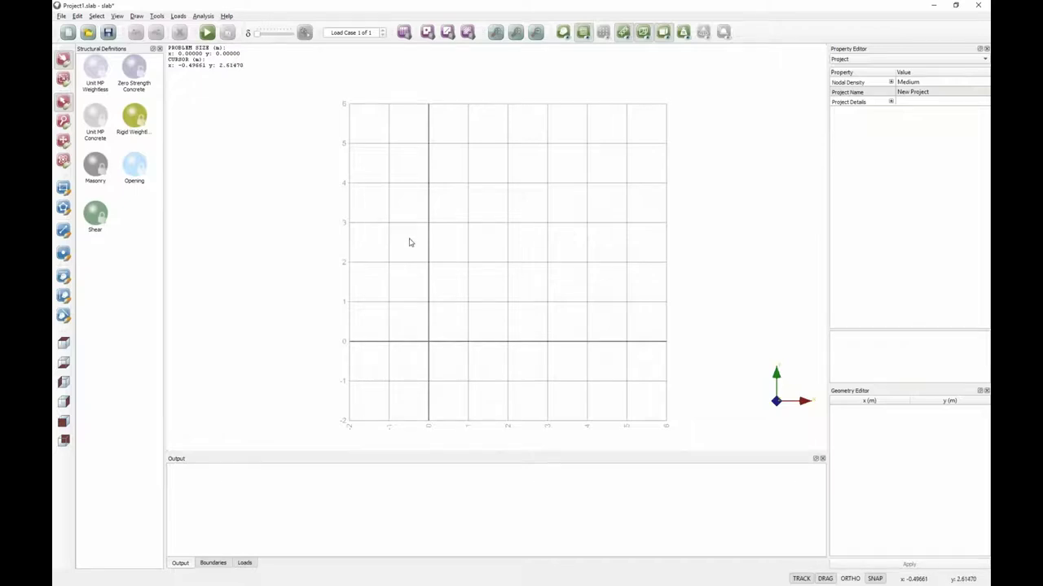
left_click(63, 188)
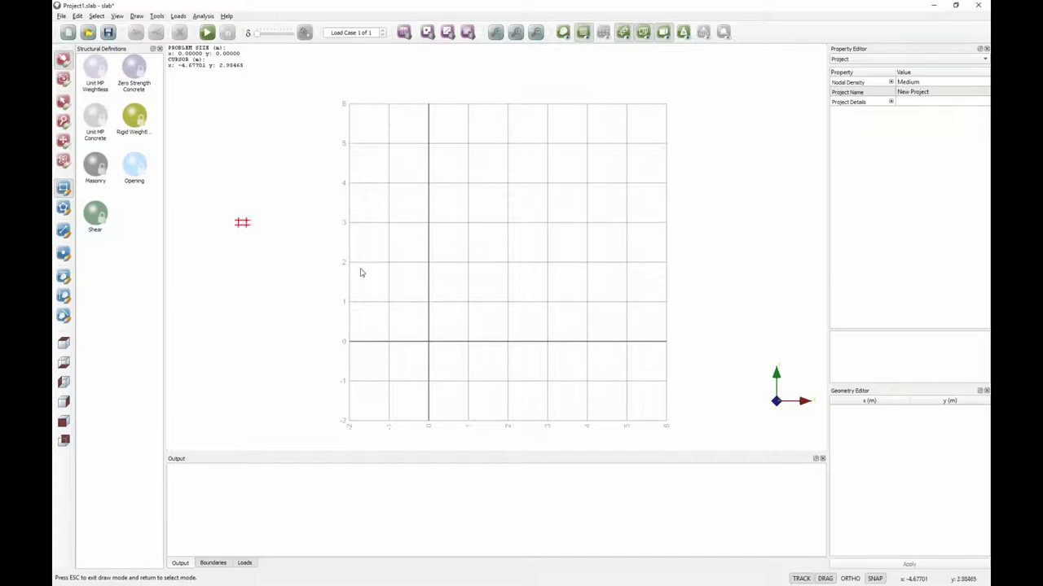
left_click(428, 341)
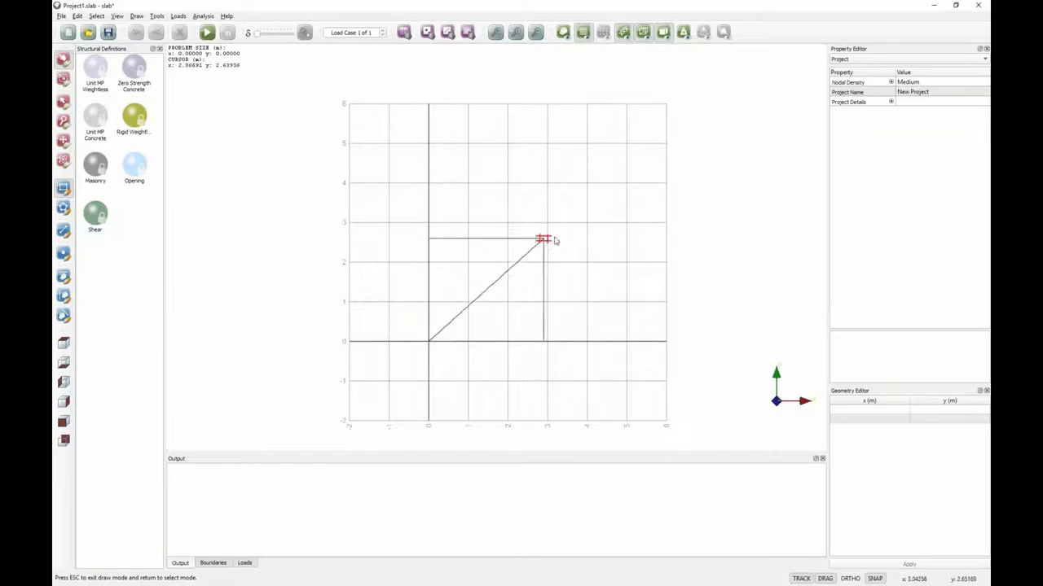
right_click(576, 238)
left_click(603, 244)
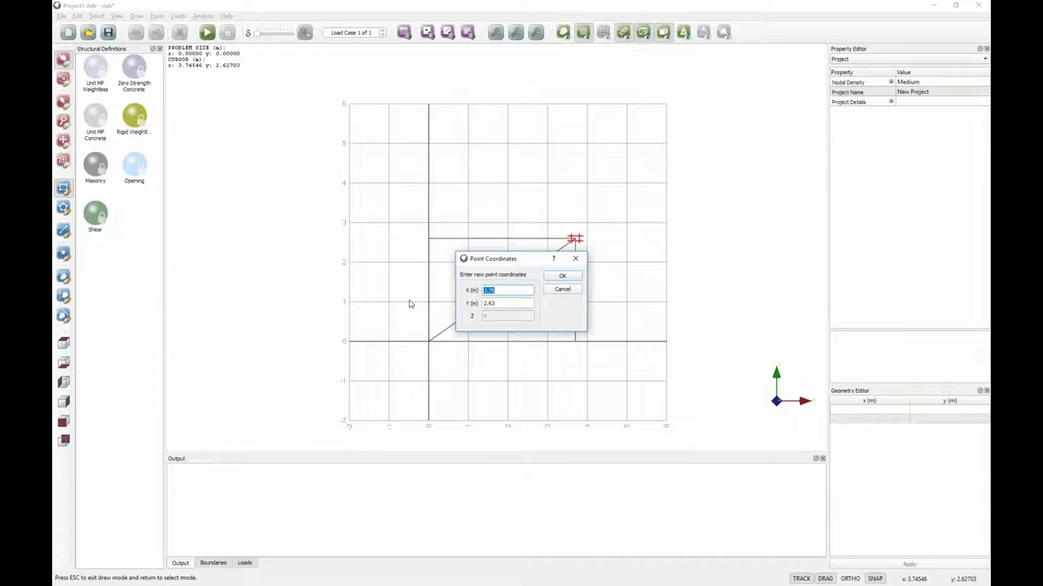
type("7.8")
key("Tab")
type("5")
left_click(562, 276)
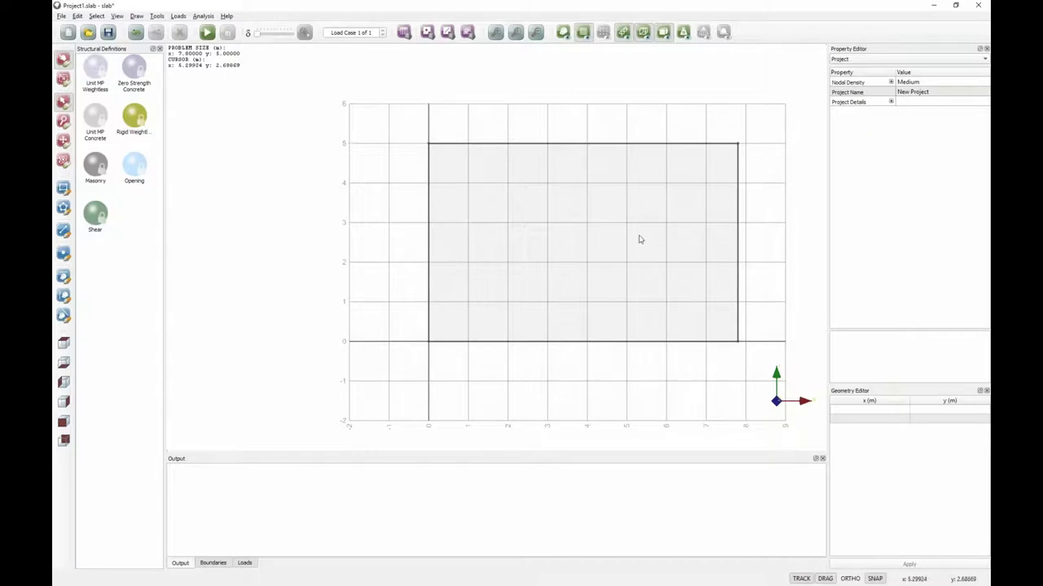
- Hide the grid and set the support type of the slab's two 7.8 m long edges to Simple
left_click(583, 32)
left_click_drag(383, 124, 812, 158)
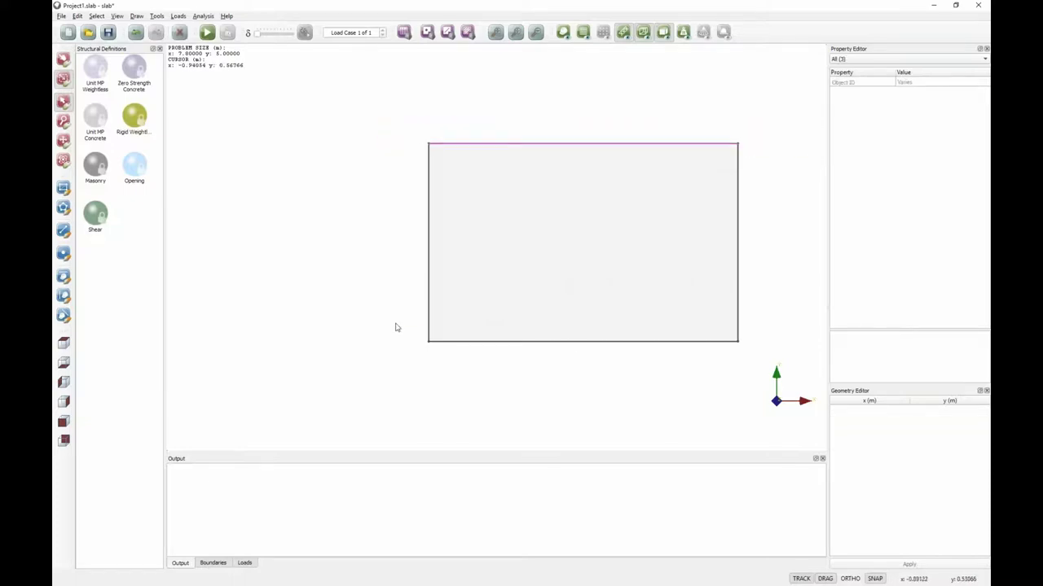
left_click_drag(396, 323, 765, 358)
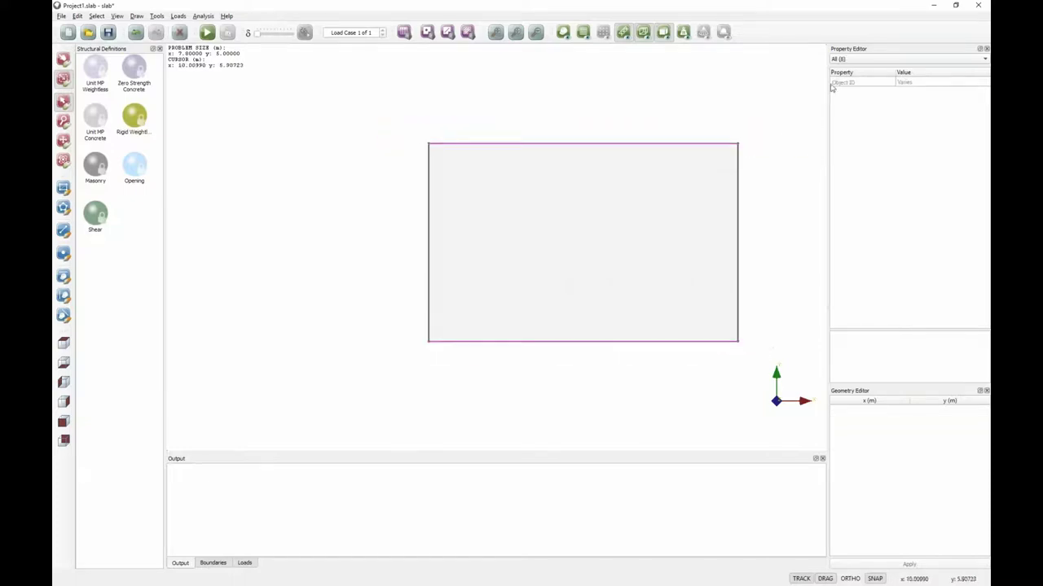
left_click(852, 60)
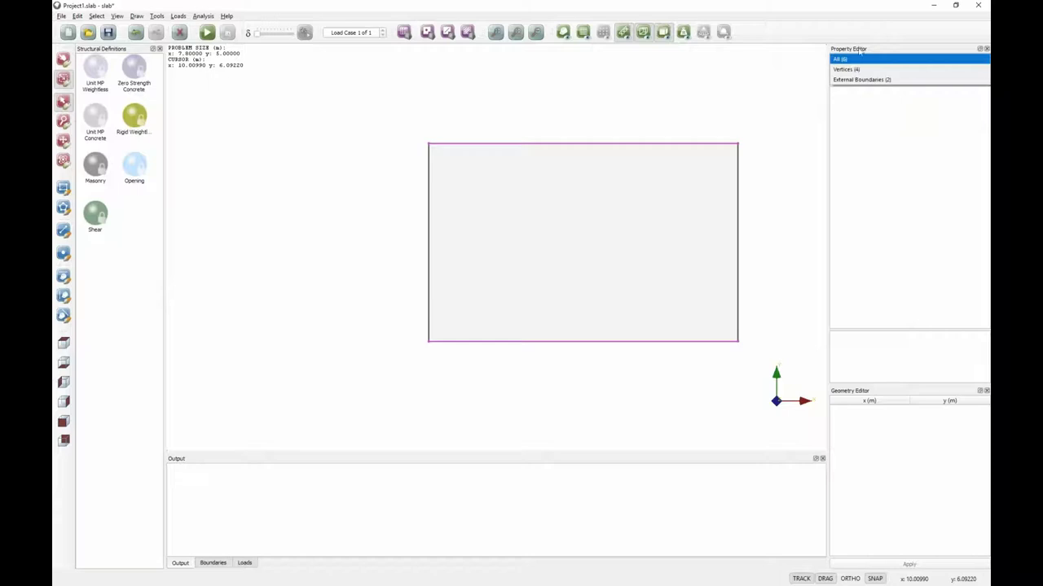
left_click(855, 80)
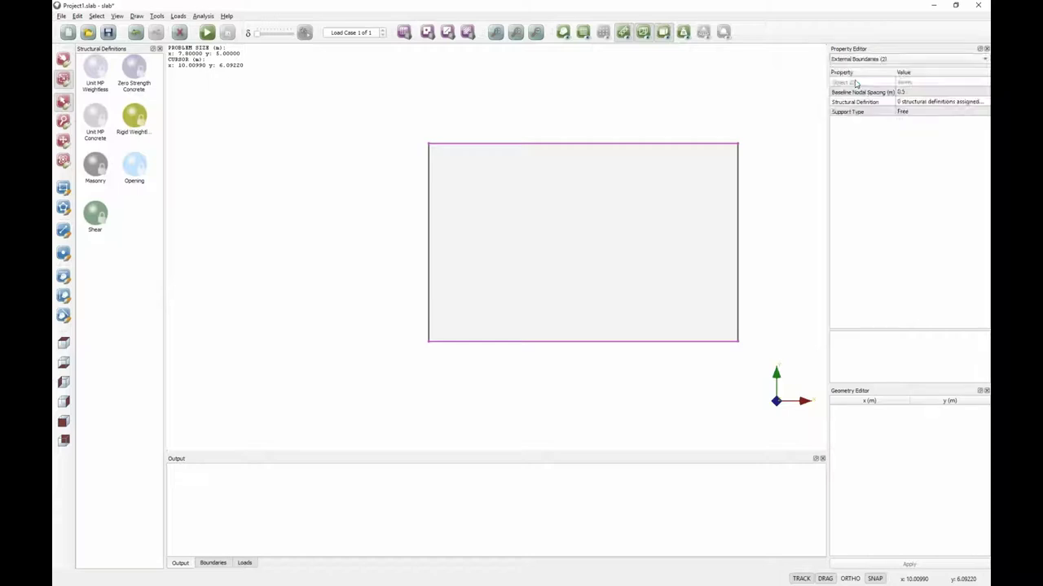
left_click(919, 111)
left_click(918, 112)
left_click(915, 146)
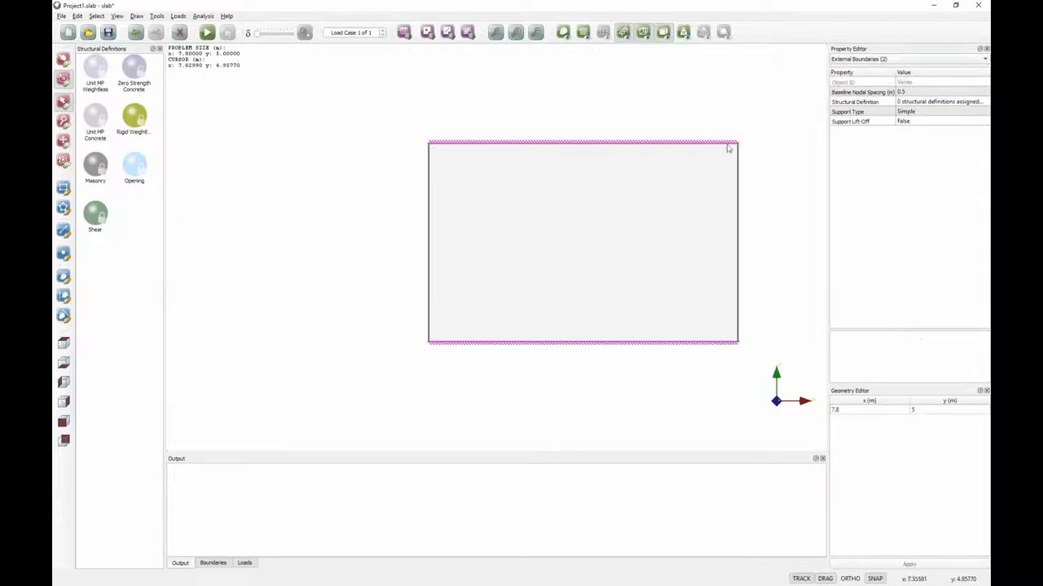
left_click_drag(398, 246, 236, 258)
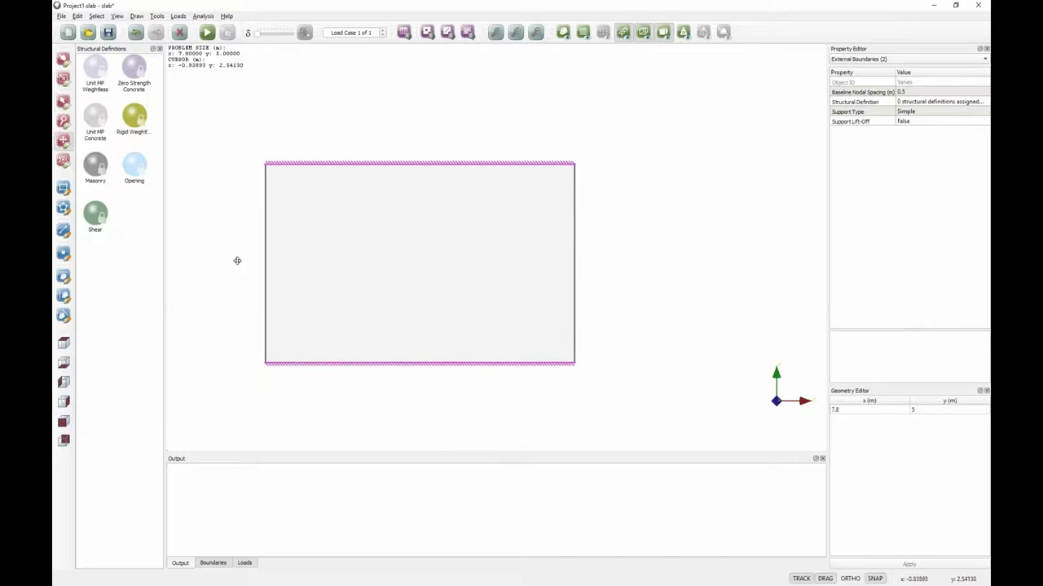
left_click(230, 289)
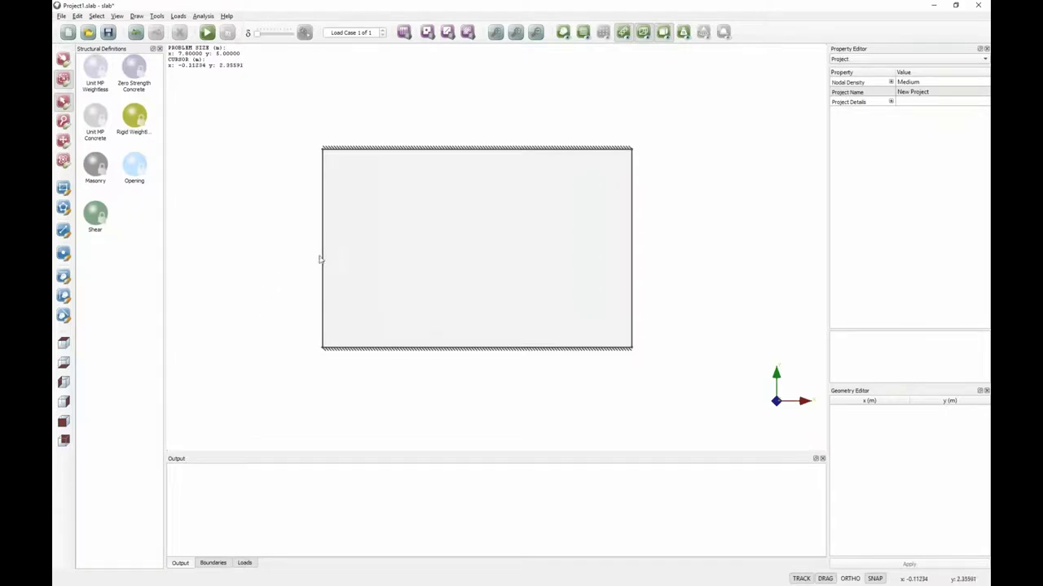
- Start a new flexural structural definition named Slab and give it the blue-grey color #9facc6
right_click(139, 226)
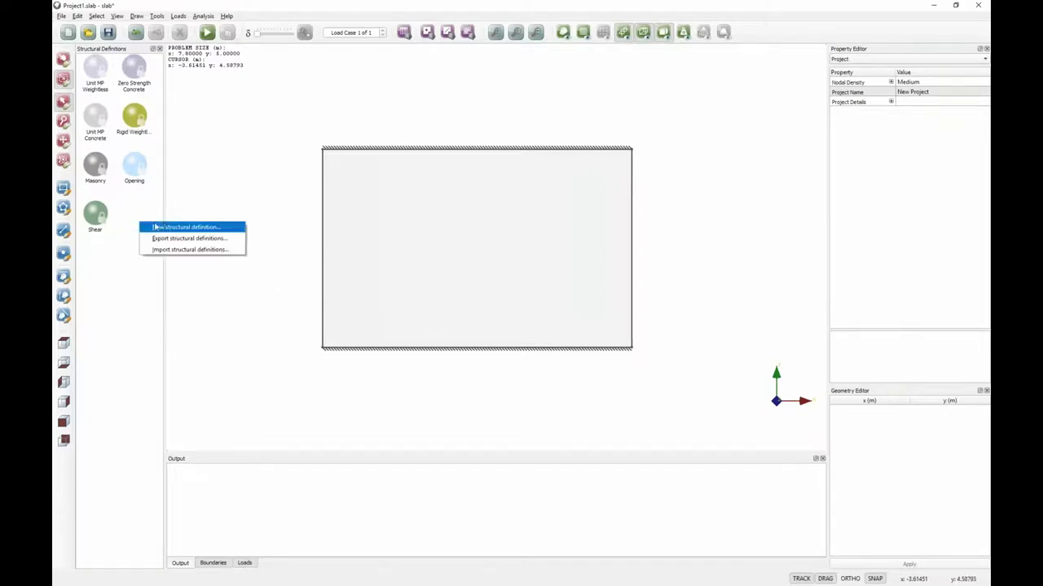
left_click(156, 226)
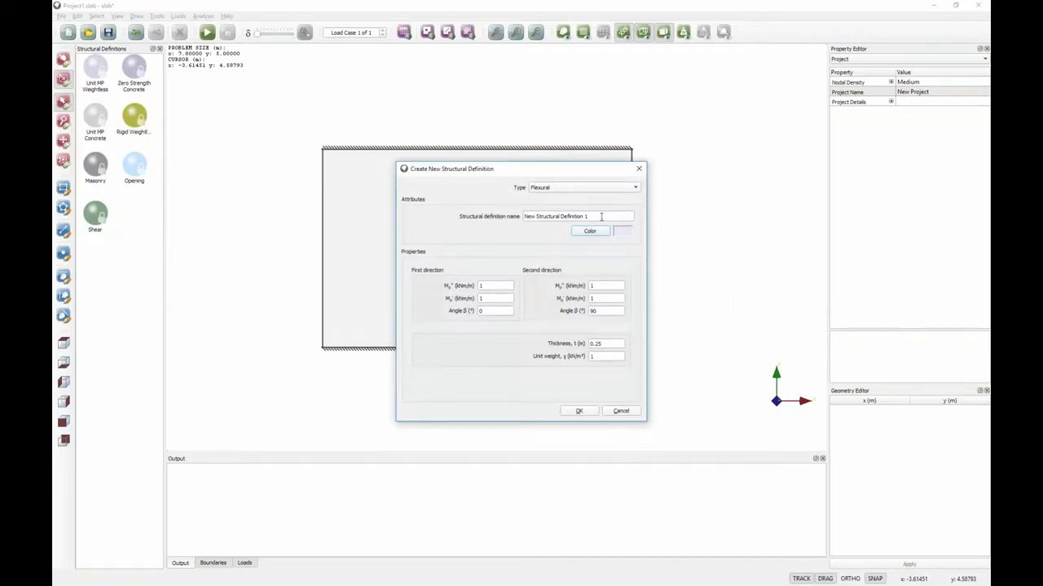
left_click_drag(602, 214, 458, 219)
type("Slab")
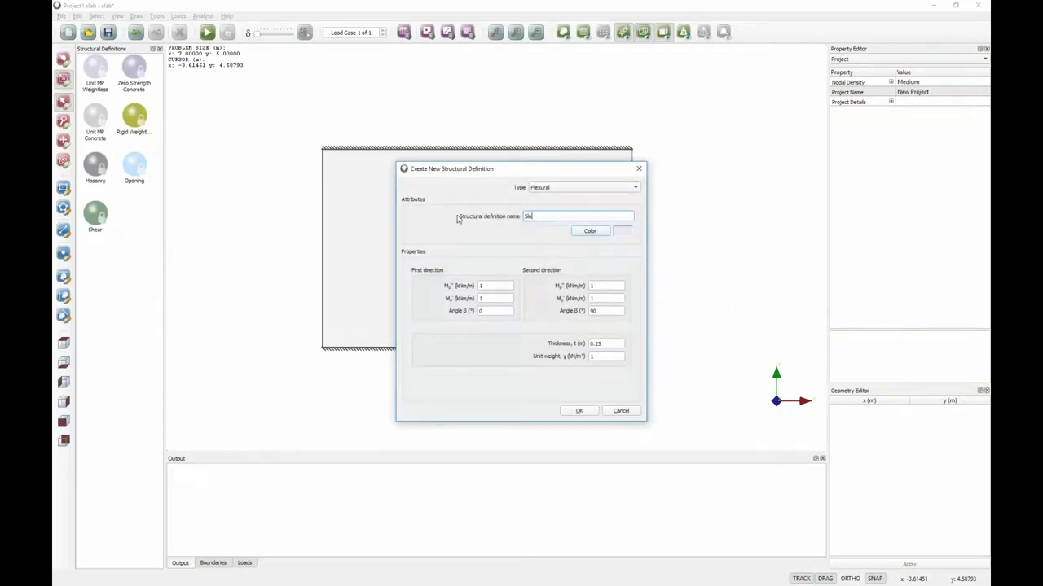
left_click(590, 232)
left_click(461, 227)
left_click(461, 237)
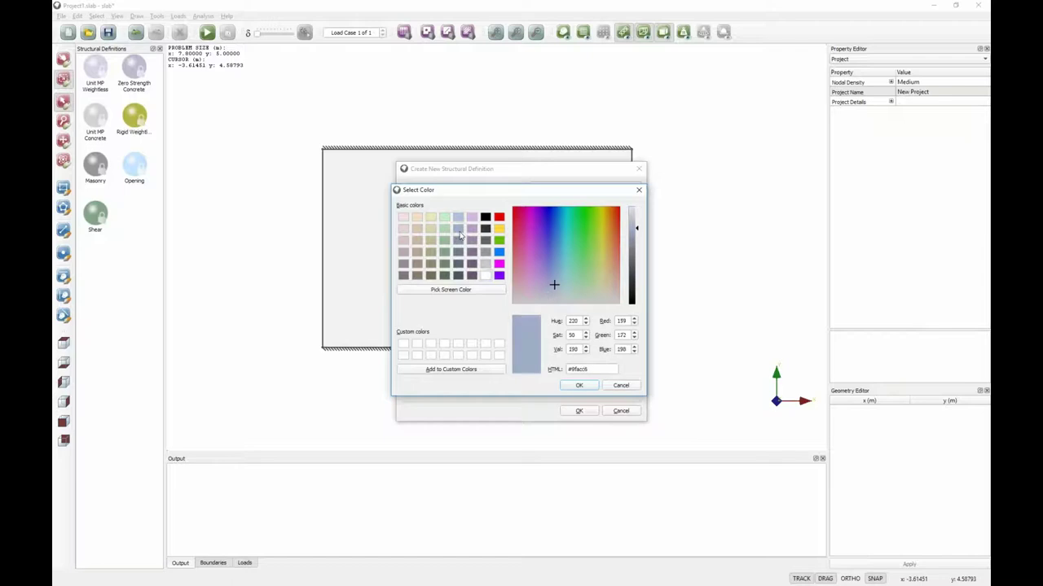
left_click(579, 385)
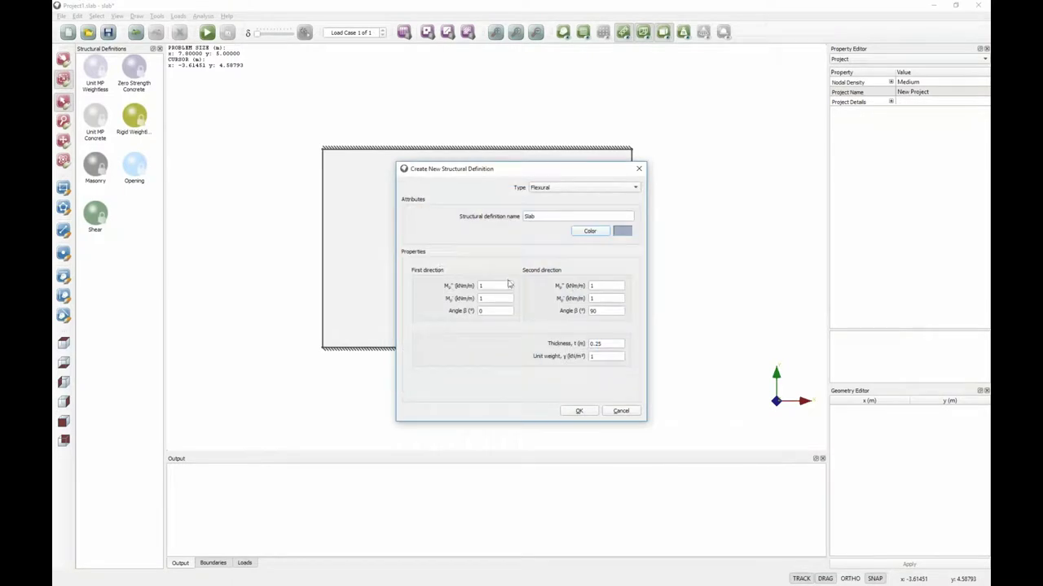
- Create the definition with moments of 120 and 10 kNm/m in the first direction, 15 and 2 in the second, thickness 0.35 m and a unit weight
left_click(507, 285)
type("120")
double_click(481, 298)
type("10")
double_click(613, 285)
type("15")
double_click(616, 299)
type("2")
key("Tab")
type("0.35")
key("Tab")
type("2")
left_click(617, 357)
left_click(580, 411)
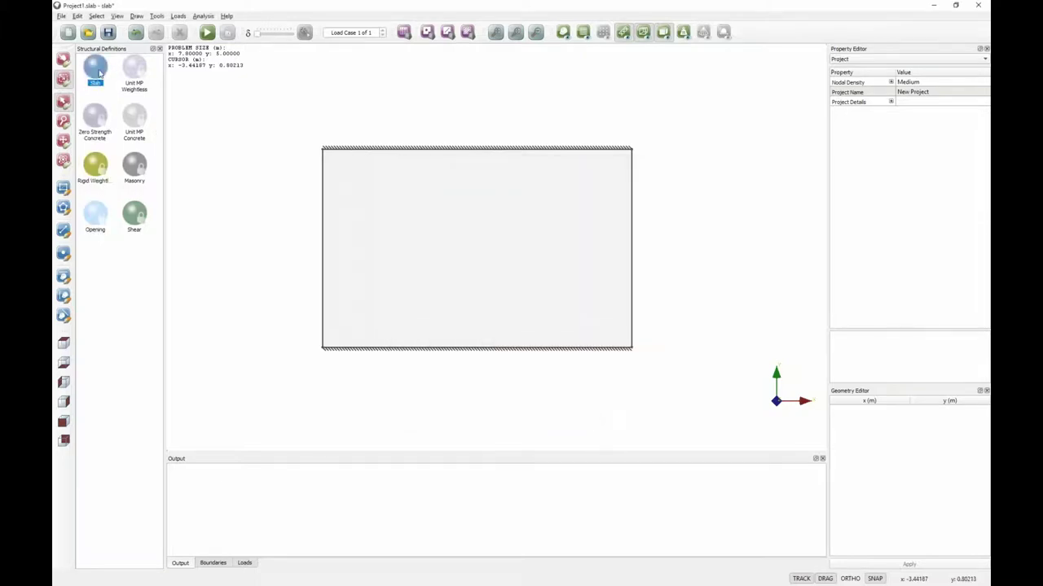
- Assign the Slab definition to the rectangular slab, and open the load case manager with its load name column widened
left_click_drag(106, 70, 476, 222)
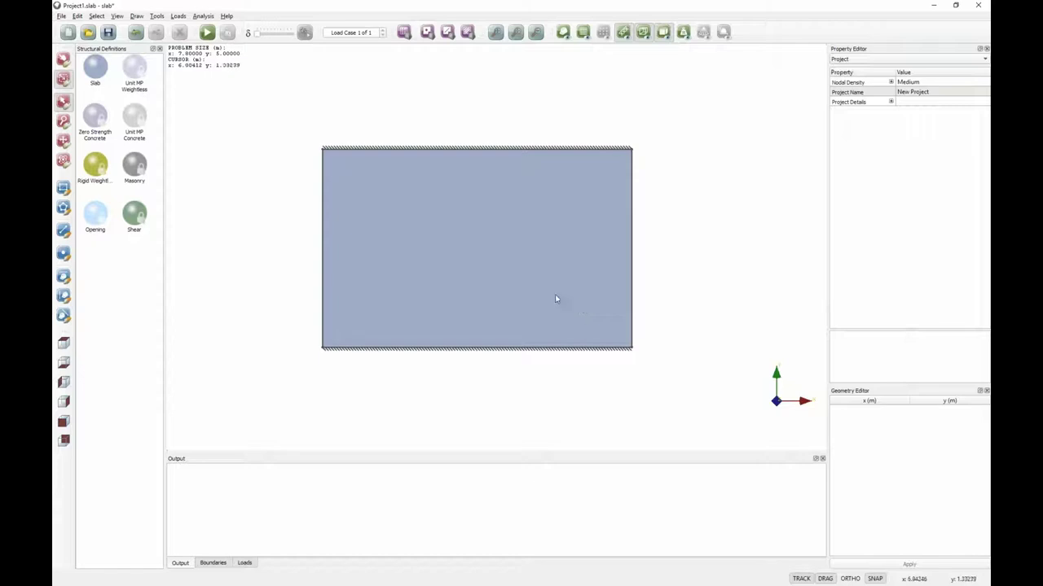
left_click(406, 32)
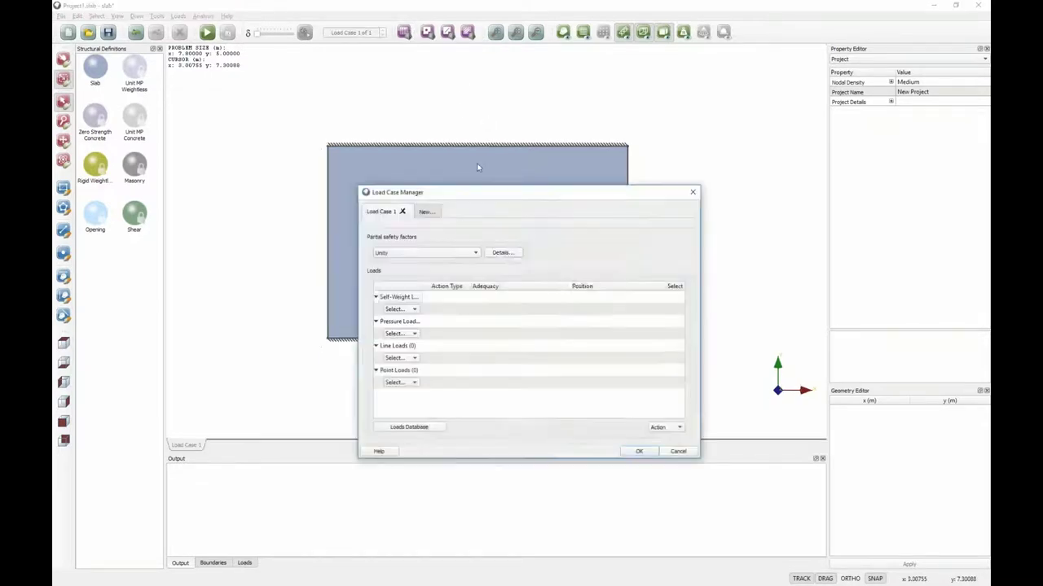
left_click_drag(562, 147, 499, 102)
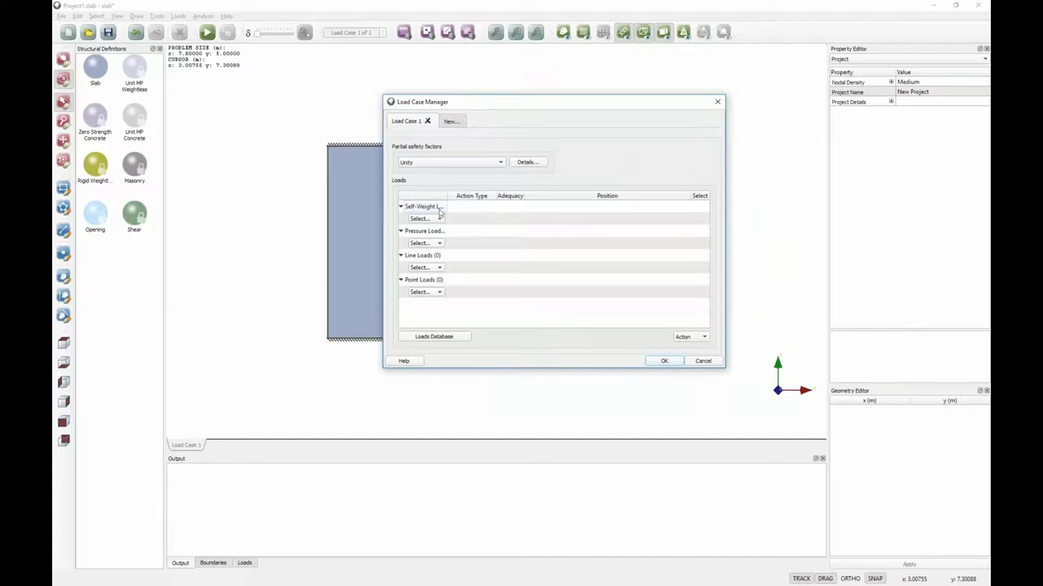
left_click_drag(451, 196, 484, 195)
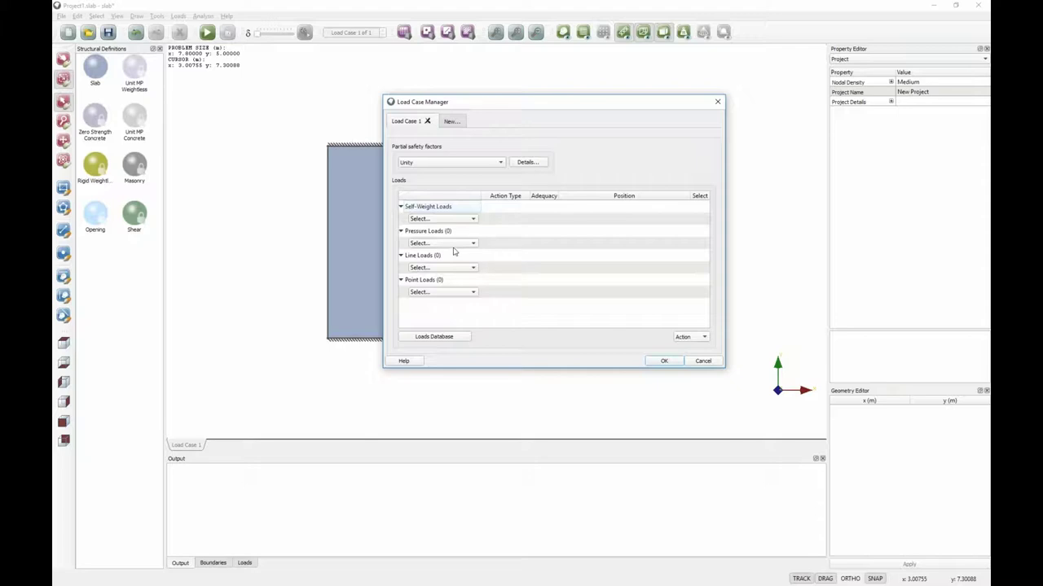
- Add a new variable point load of 75 kN named 75kN Wheel to the loads database
left_click(431, 292)
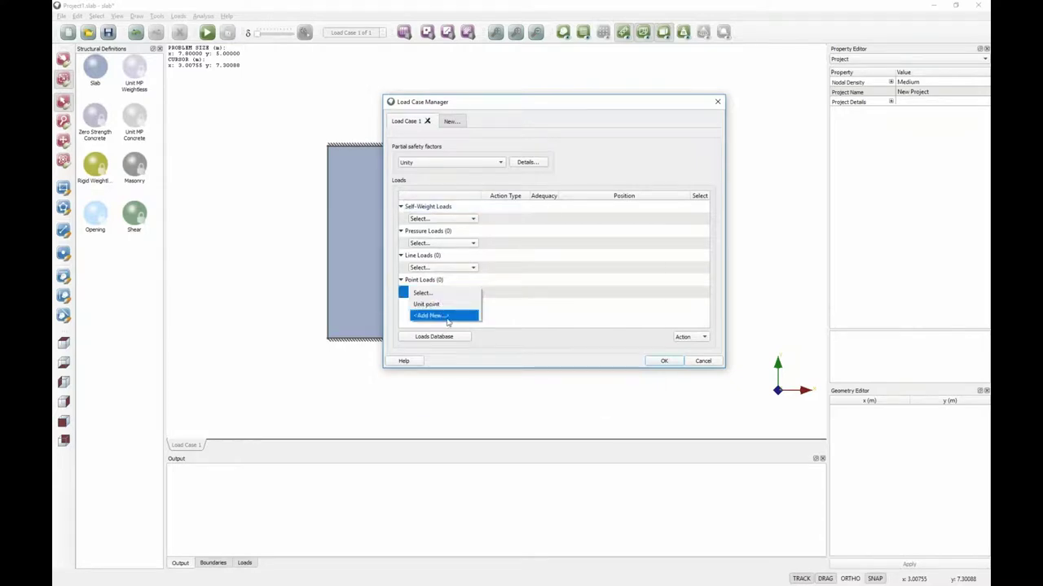
left_click(447, 316)
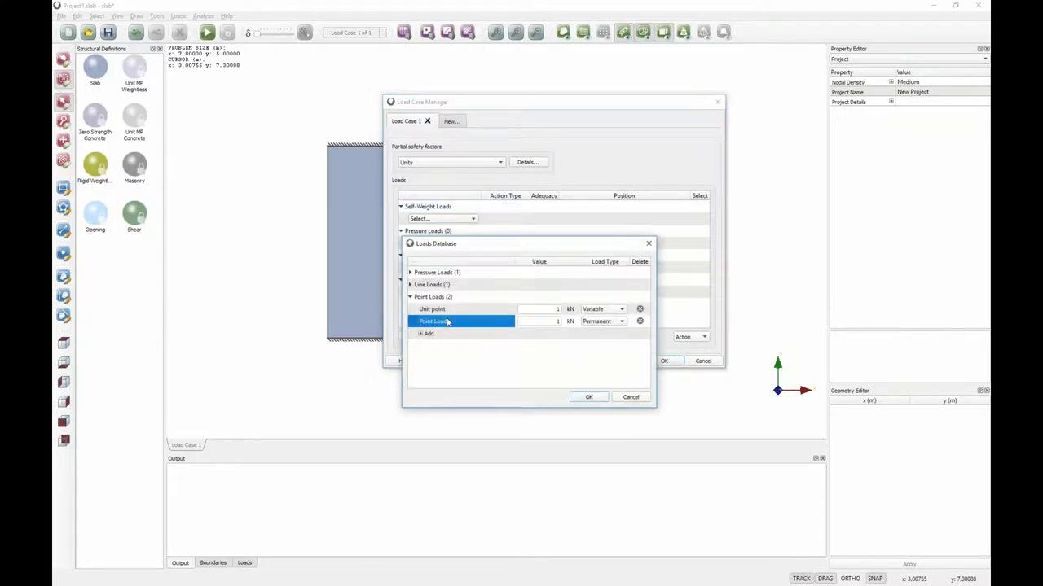
left_click(549, 321)
double_click(452, 326)
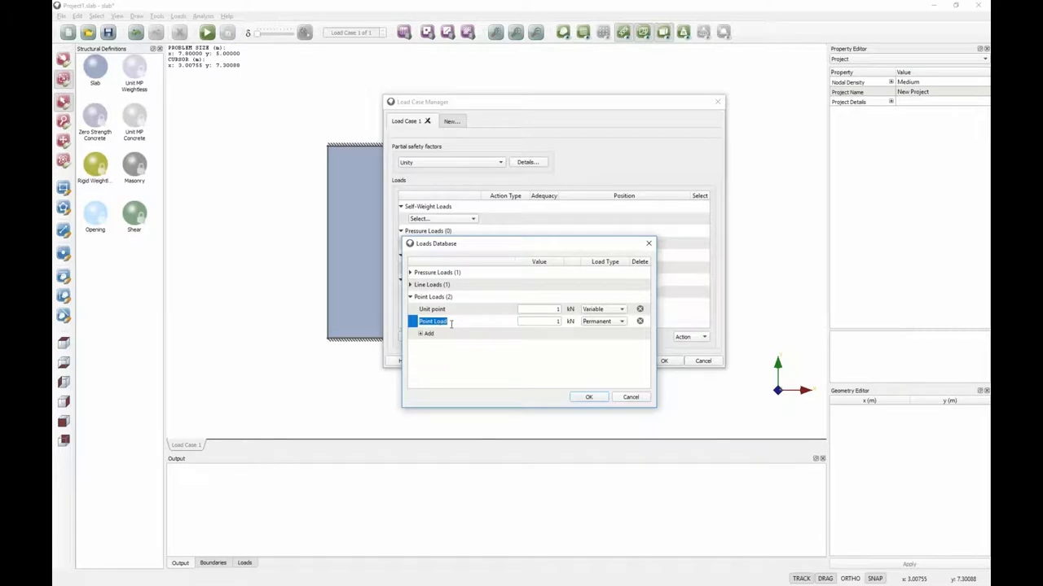
type("1")
left_click(536, 321)
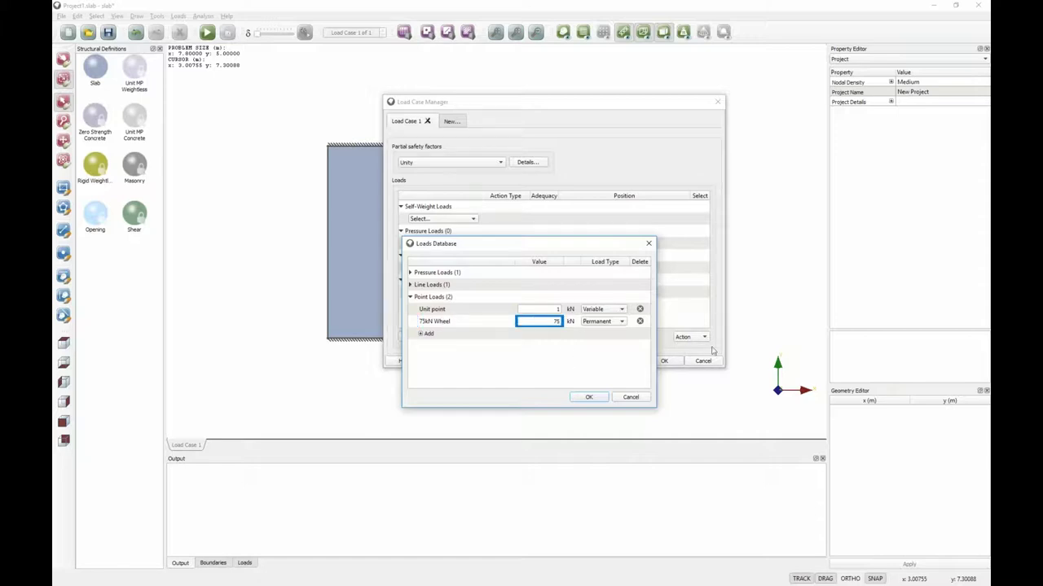
left_click(587, 321)
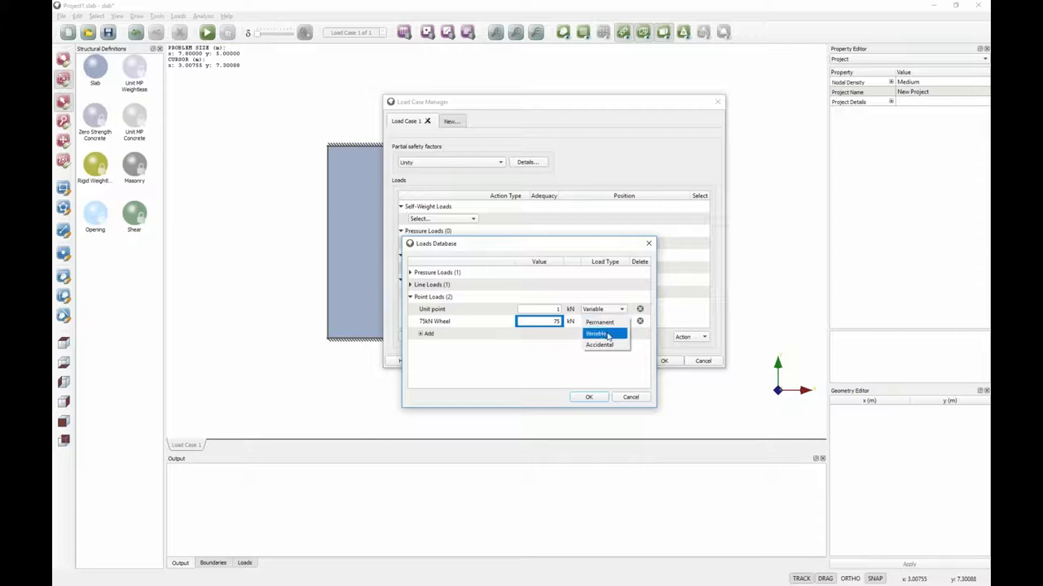
left_click(608, 335)
left_click(590, 397)
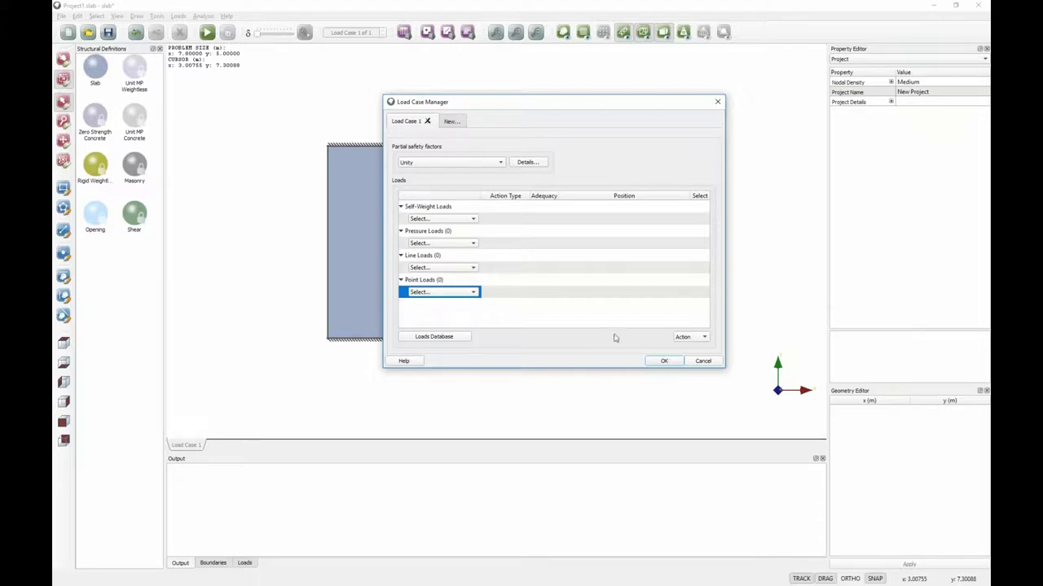
left_click(665, 361)
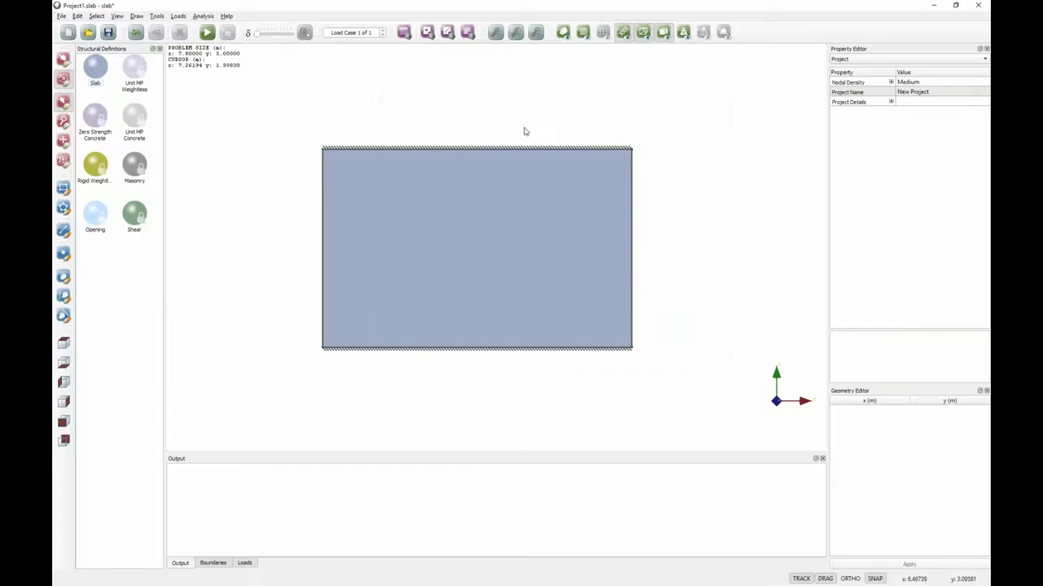
- Add a 75kN Wheel point load to Load Case 1 and place it on the slab at (3, 2.5)
left_click(428, 34)
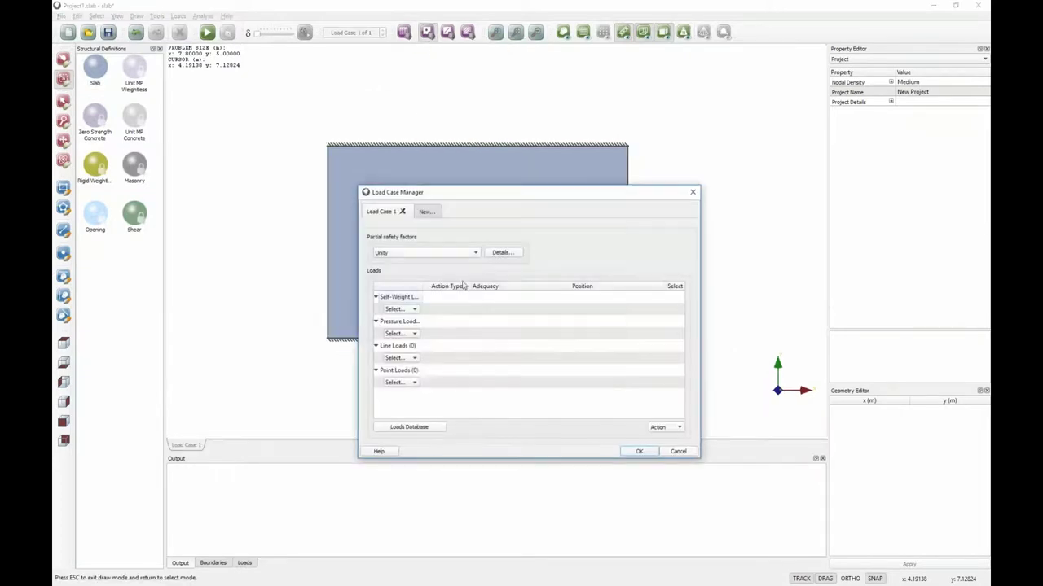
left_click(417, 382)
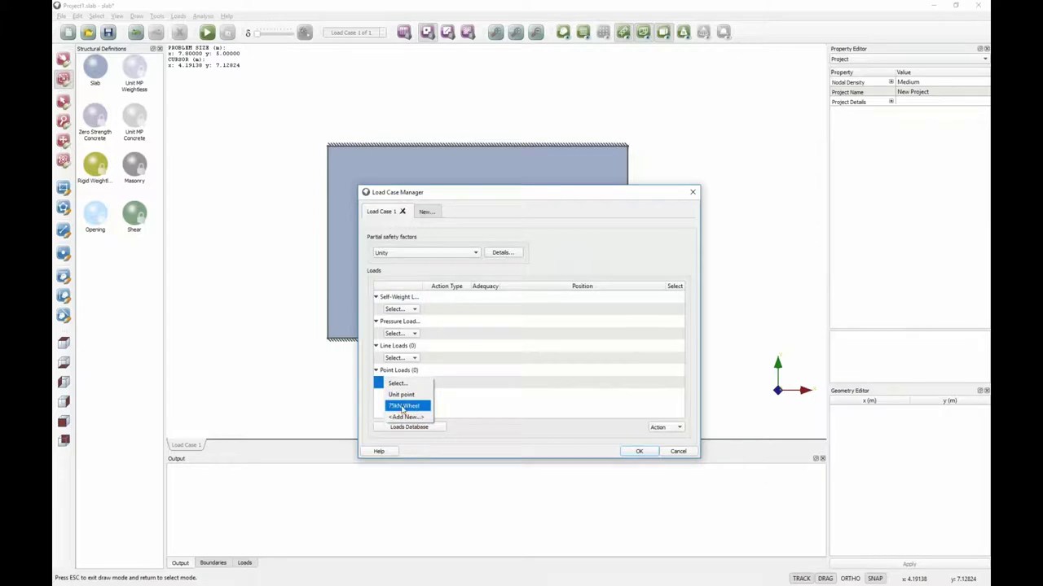
left_click(420, 409)
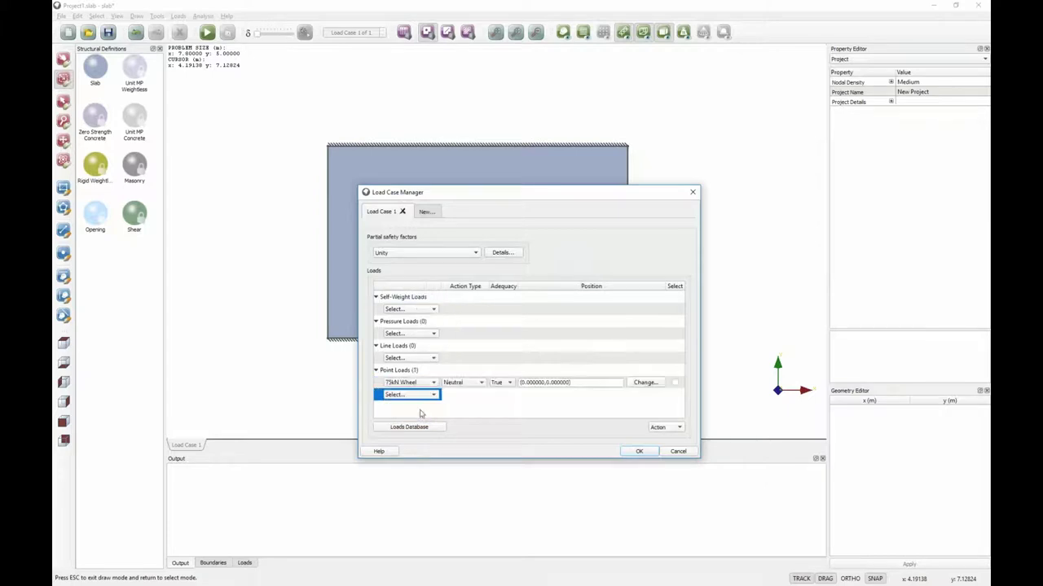
left_click(645, 383)
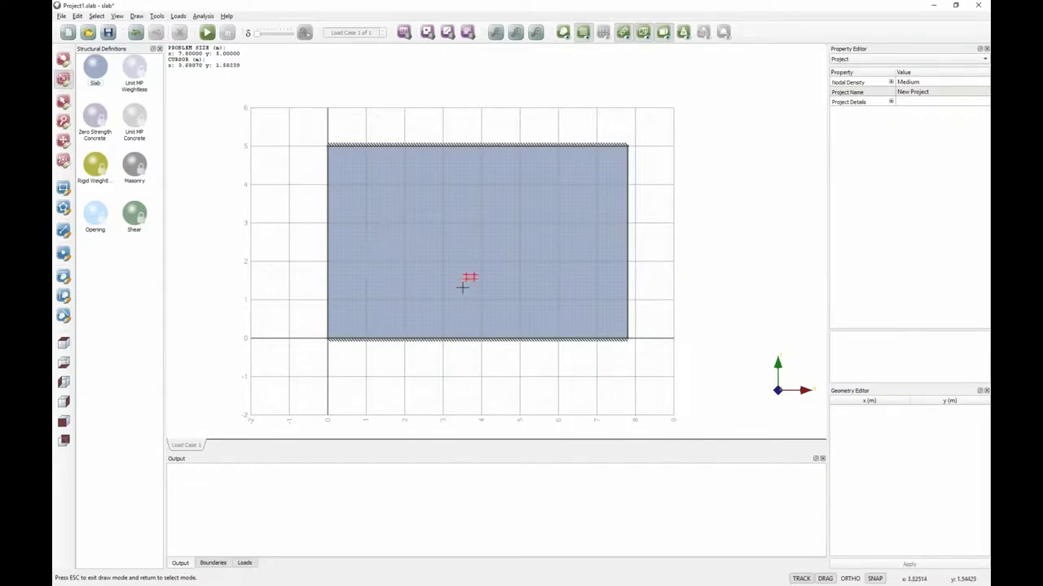
left_click(353, 284)
scroll(442, 238, "up", 1)
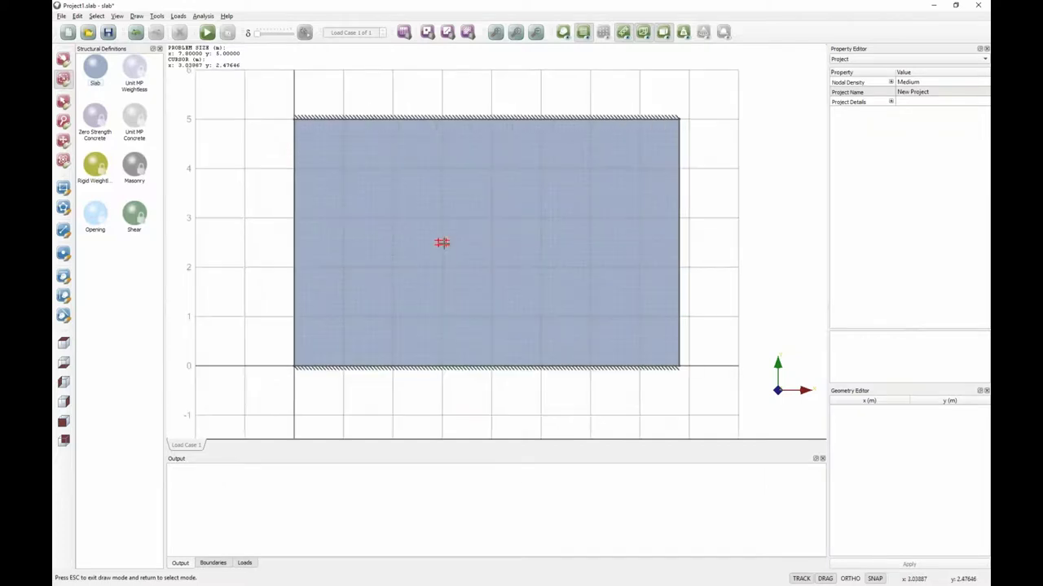
left_click(442, 239)
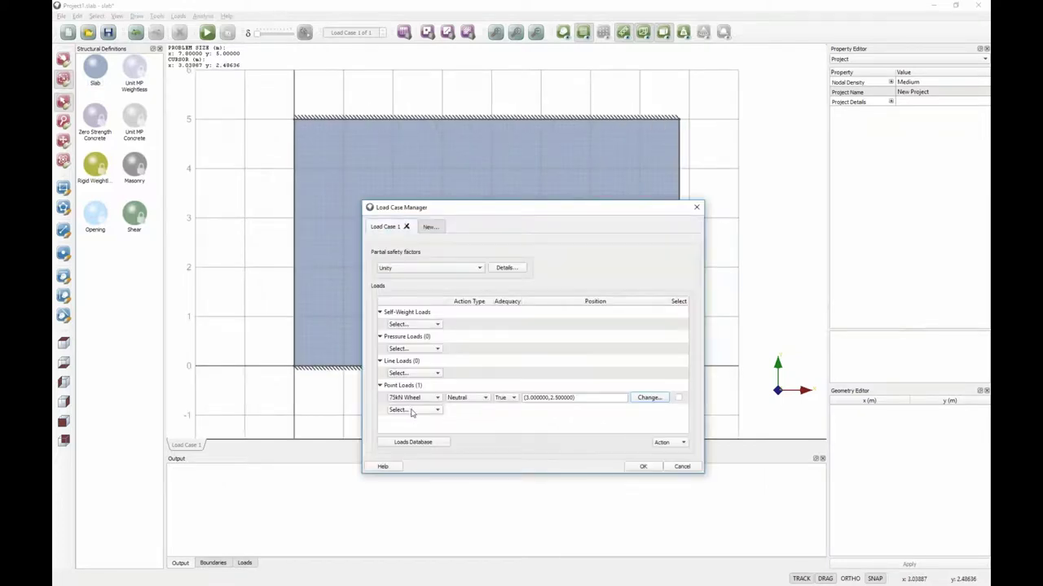
- Add a second 75kN Wheel point load to Load Case 1 at (4.8, 2.5) and accept the load case
left_click(411, 411)
left_click(409, 436)
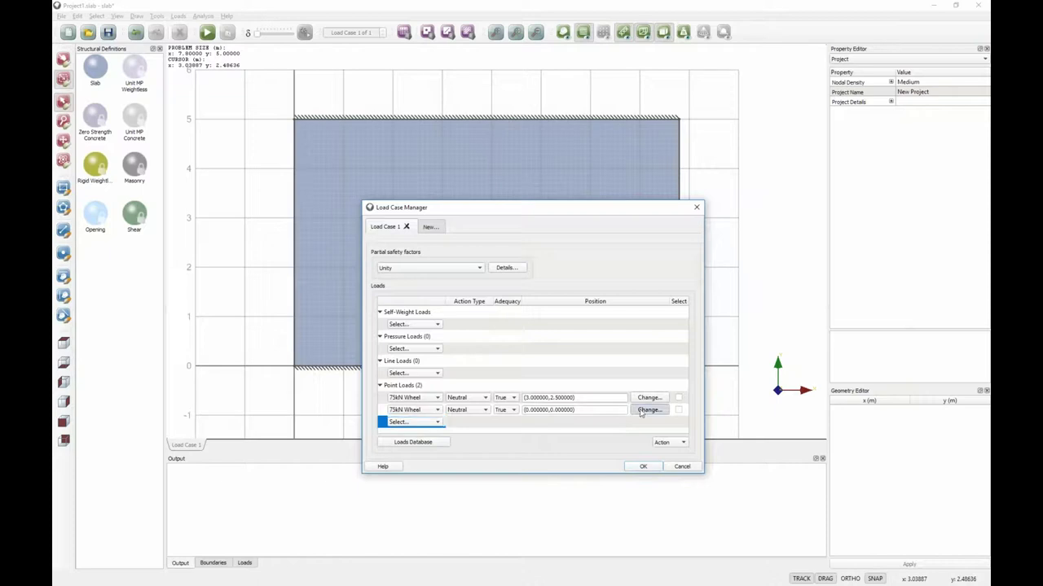
left_click(641, 413)
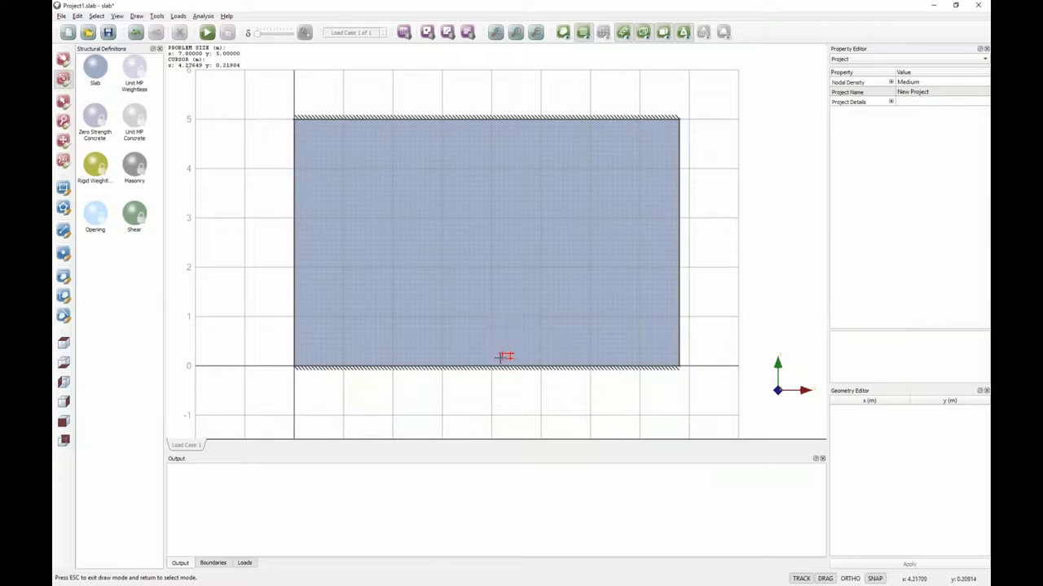
scroll(559, 364, "down", 1)
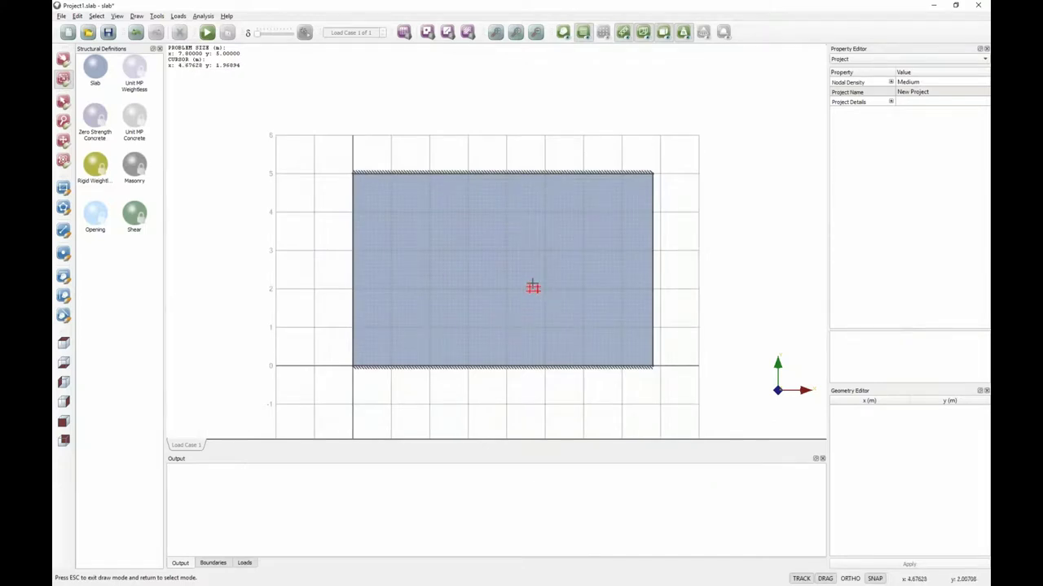
scroll(531, 285, "up", 2)
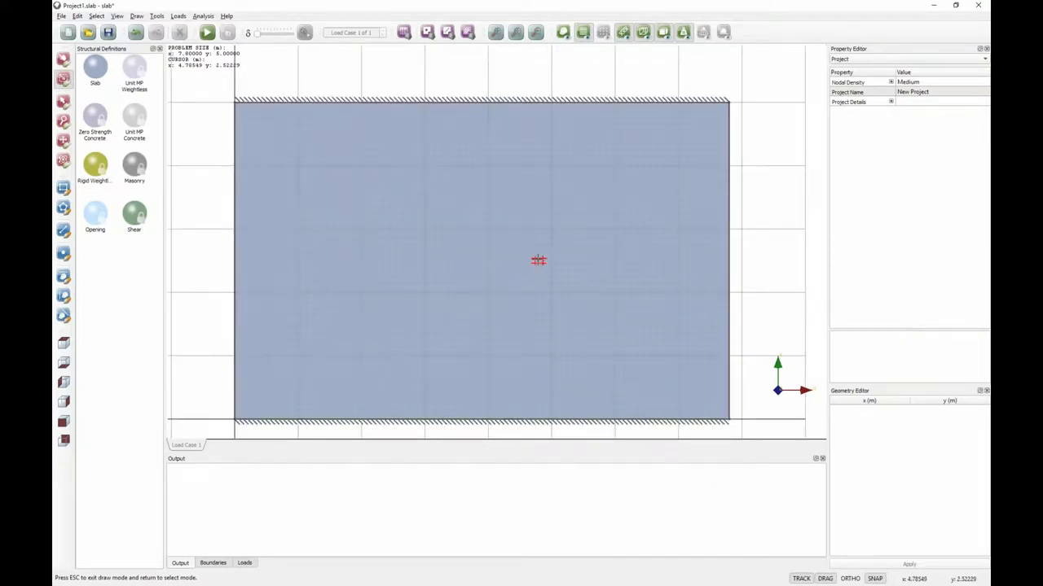
left_click(538, 260)
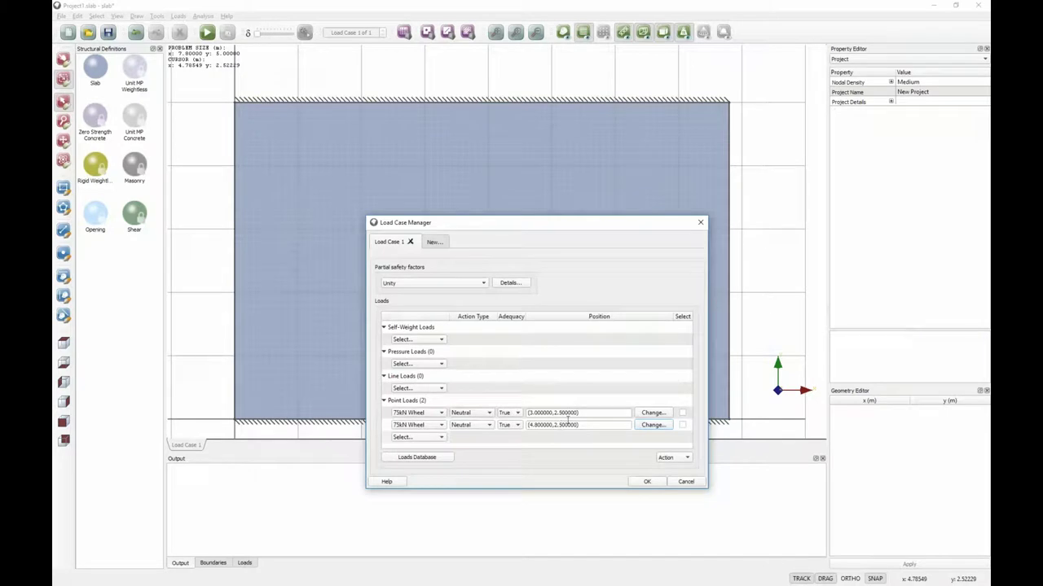
left_click(660, 482)
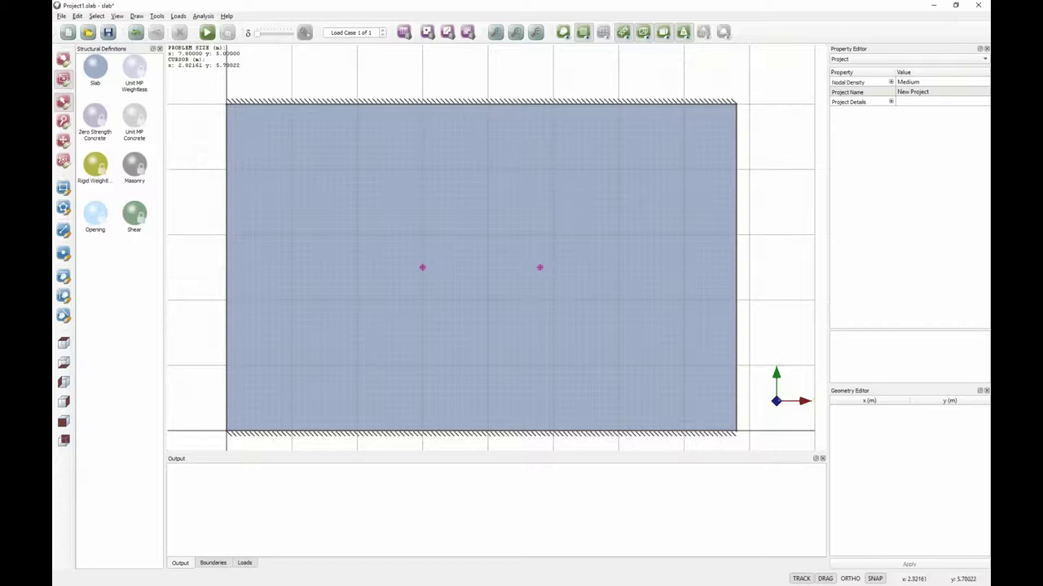
- Review the partial safety factor options of Load Case 1 and keep the Unity set
left_click(404, 34)
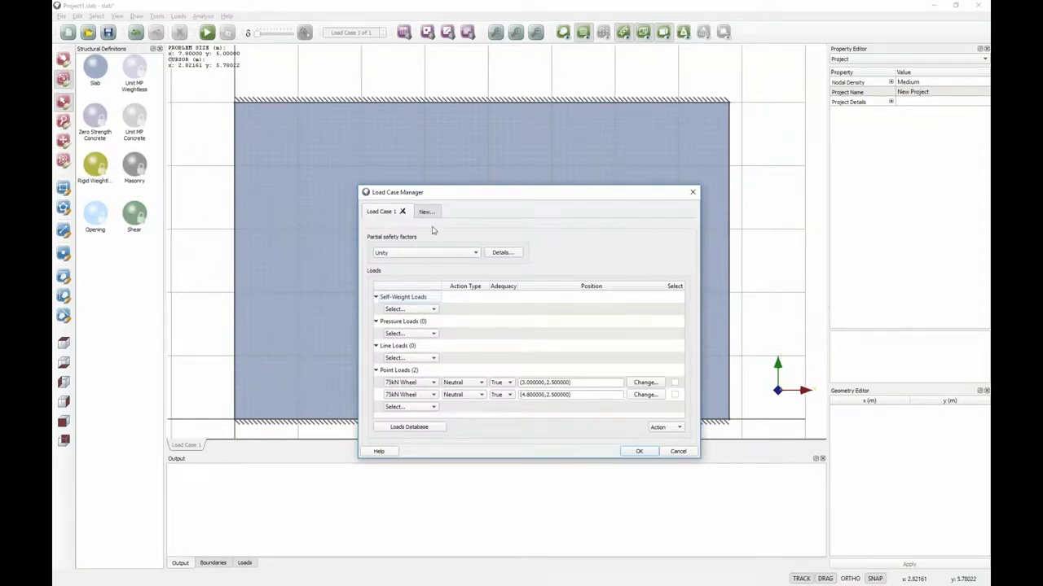
left_click(478, 255)
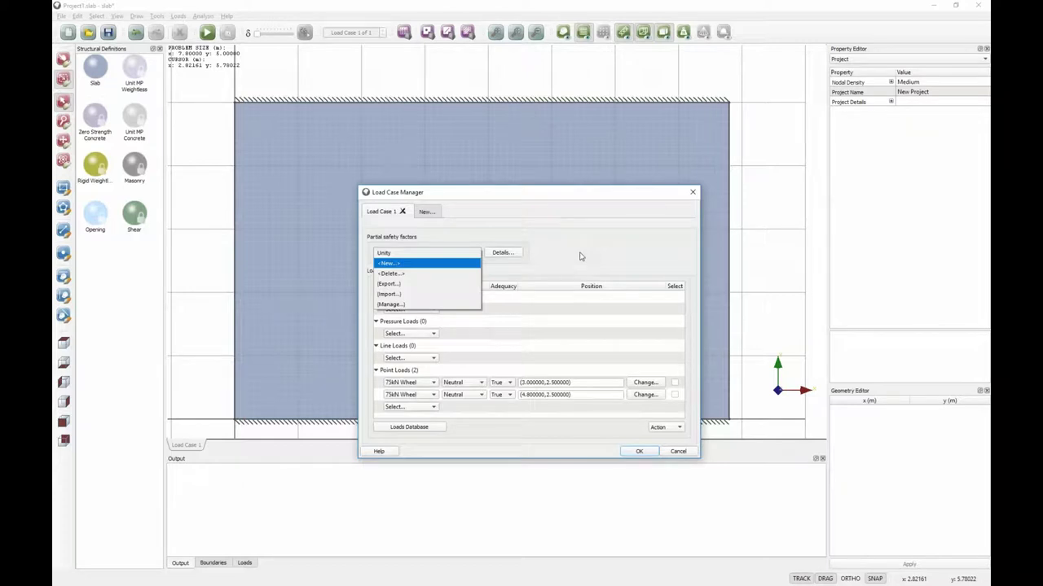
left_click(383, 254)
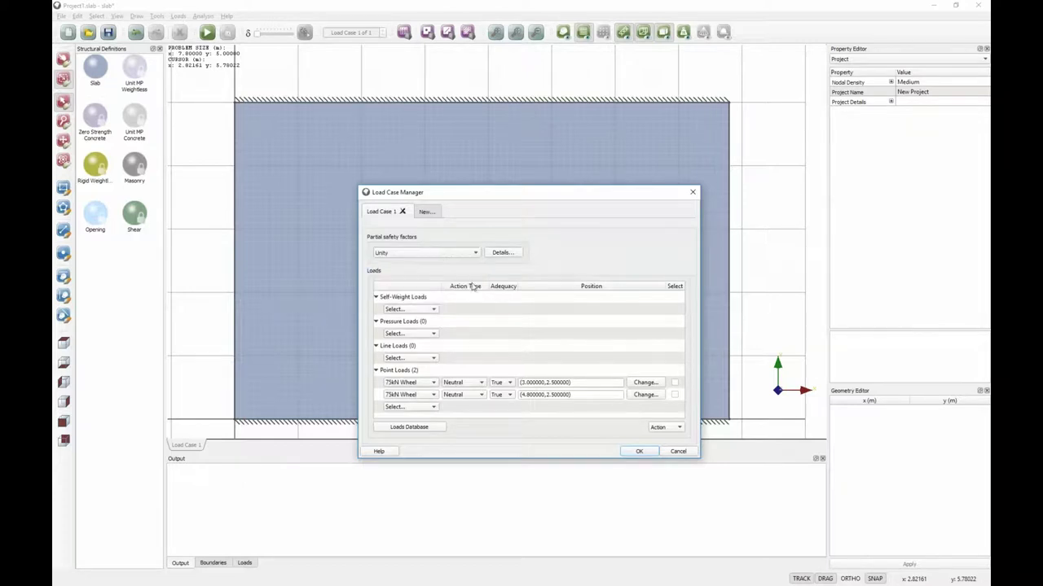
left_click(640, 452)
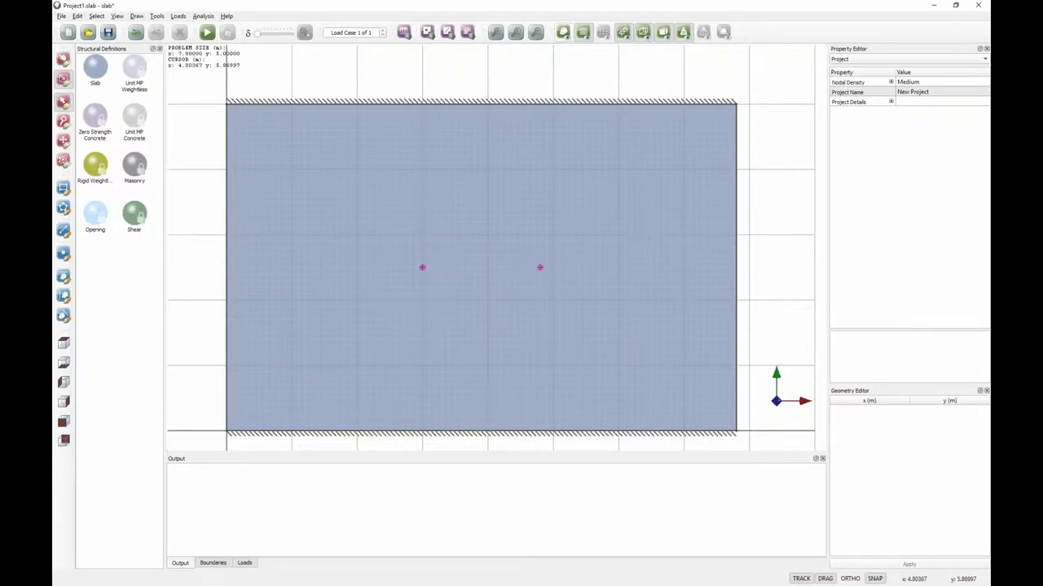
- Hide the grid and solve the slab model, accepting the diagnostics
left_click(582, 34)
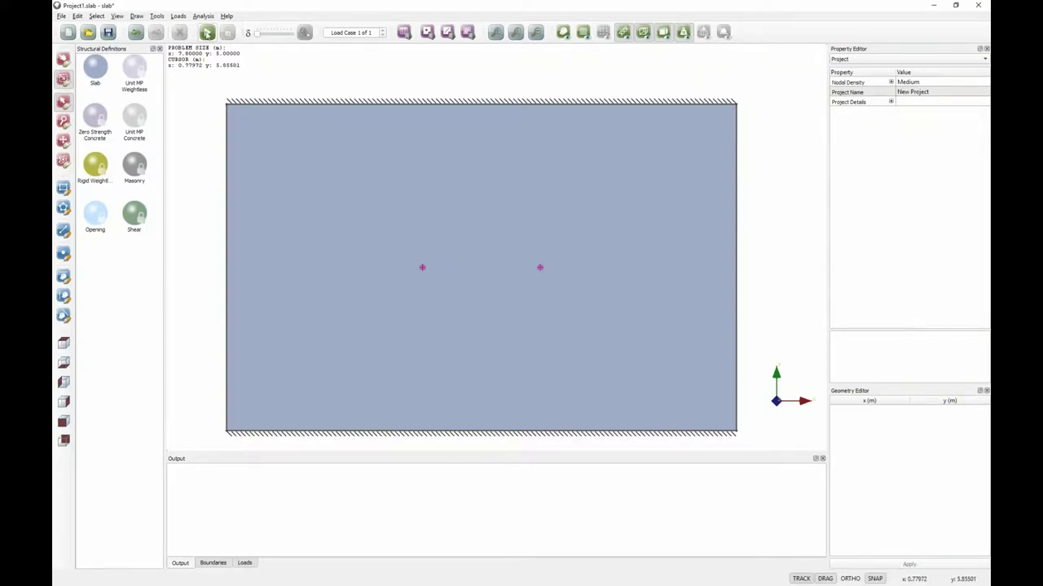
left_click(207, 33)
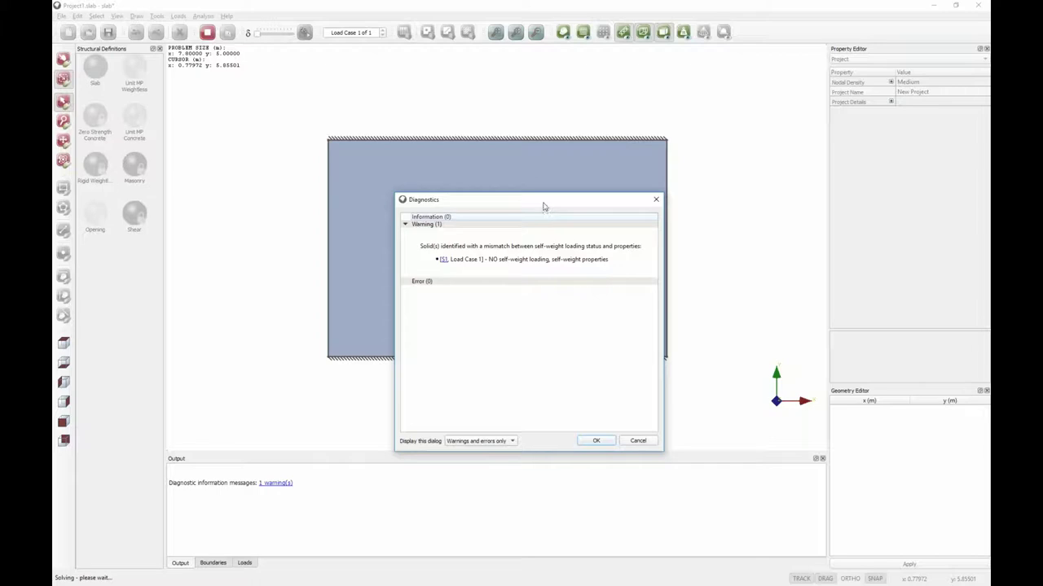
left_click_drag(544, 206, 530, 115)
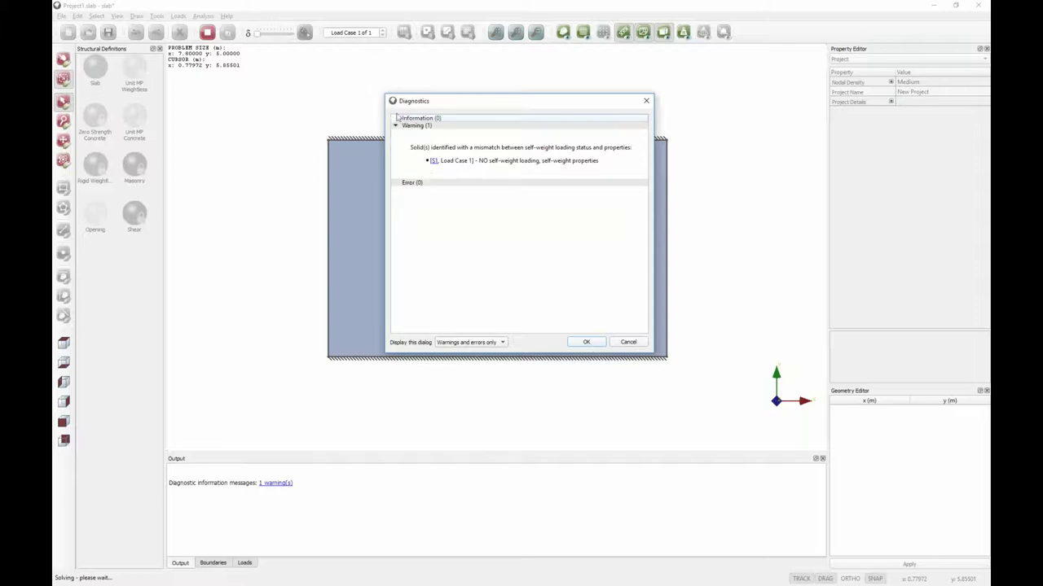
left_click(587, 342)
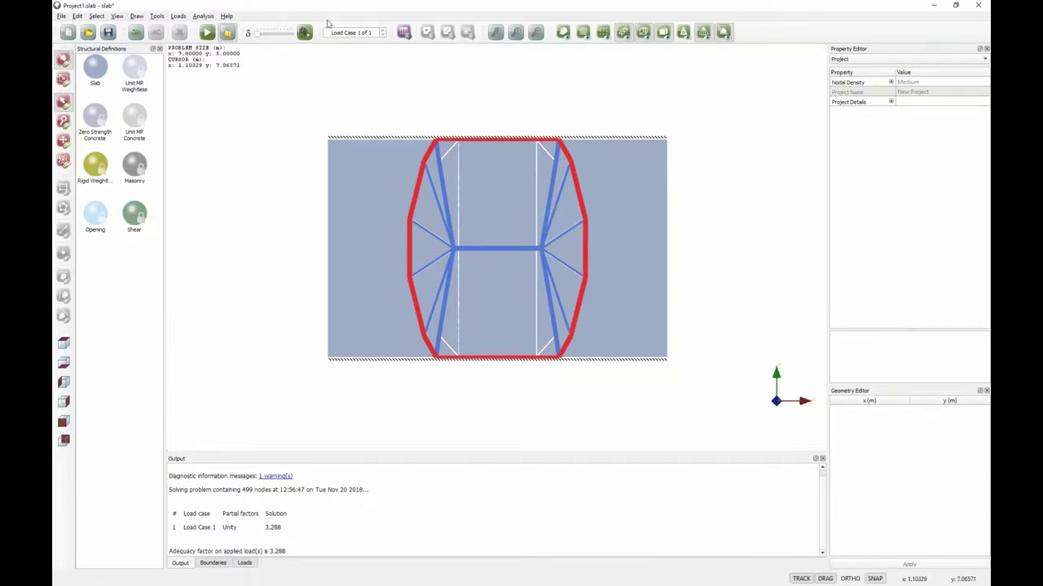
- Generate the analysis report for Load Case 1 with all sections included and examine its summary and geometry
left_click(202, 16)
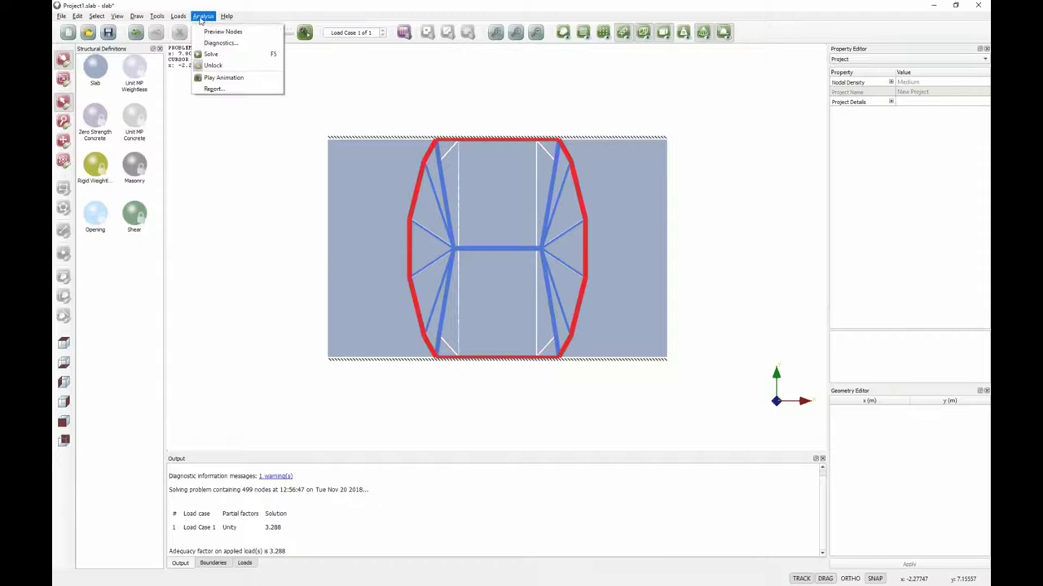
left_click(224, 89)
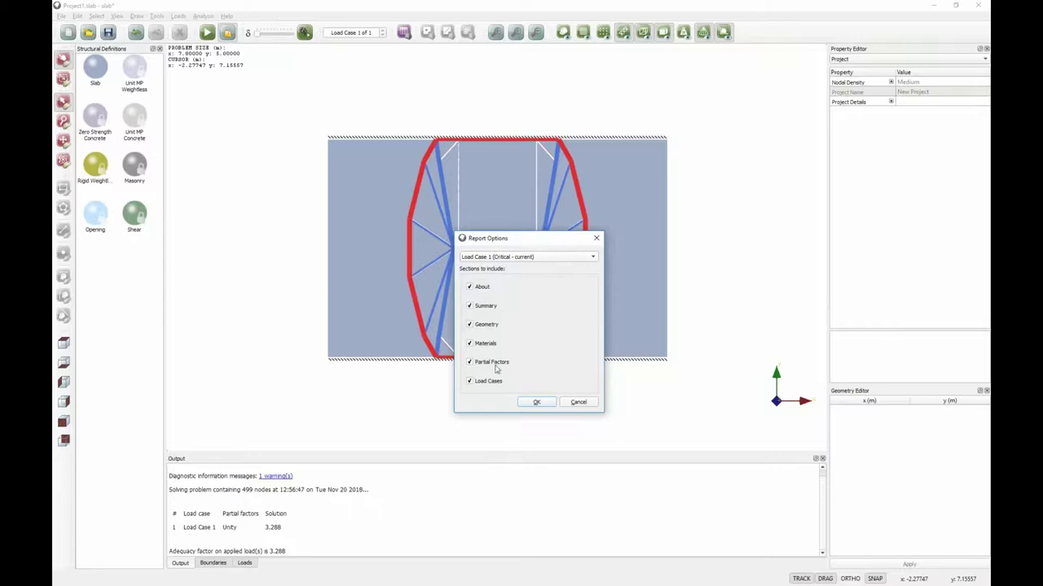
left_click(536, 403)
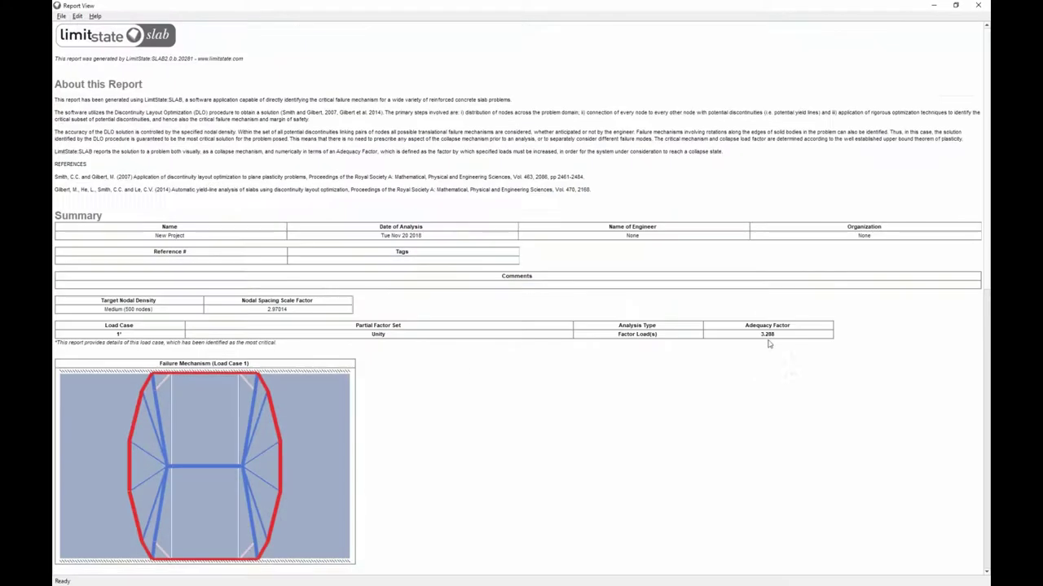
scroll(494, 379, "down", 3)
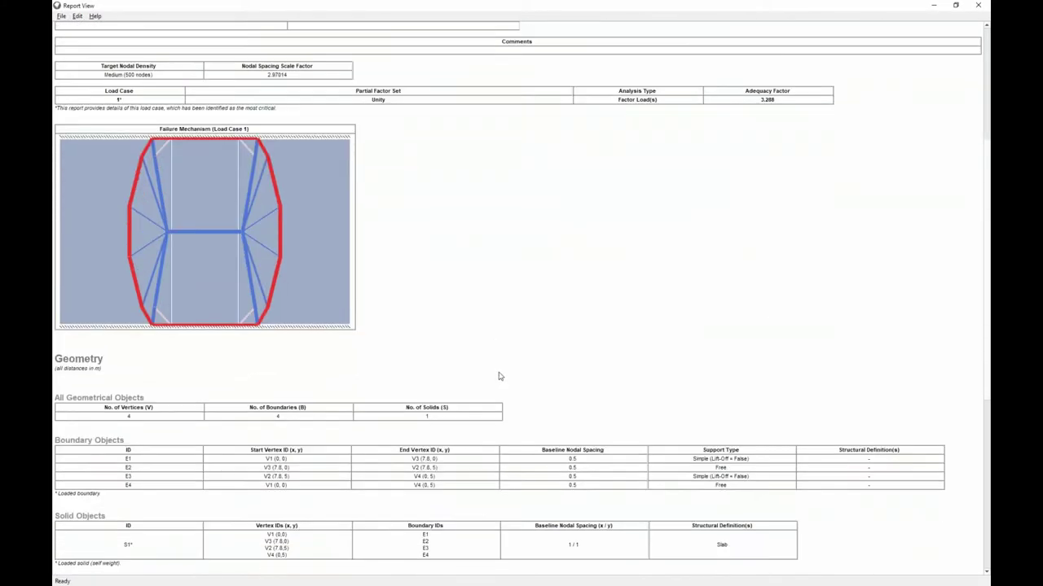
- Review the report's geometry, structural definitions, partial factors and loads, and close the report
scroll(522, 381, "up", 1)
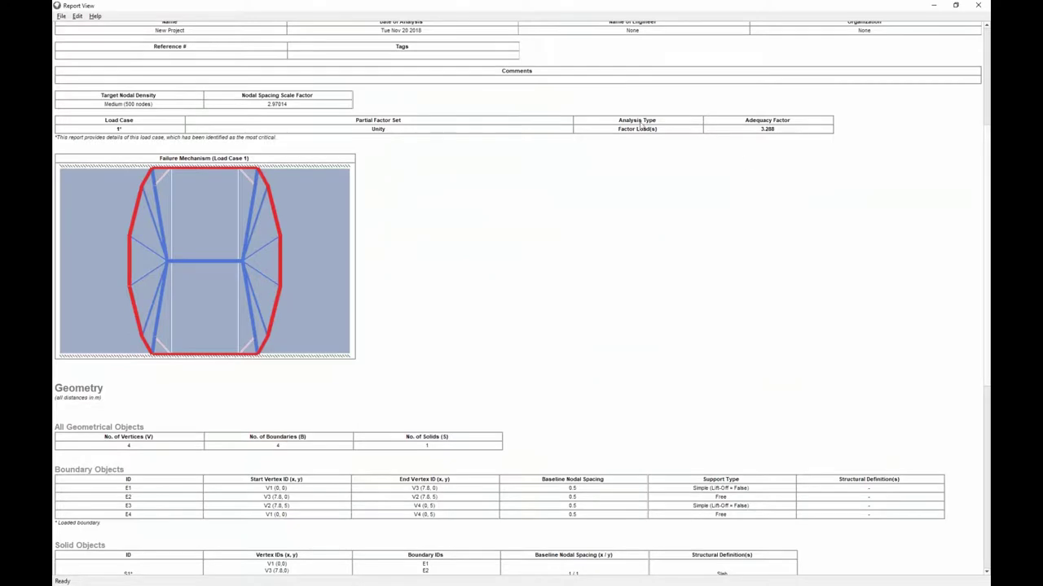
scroll(585, 358, "down", 2)
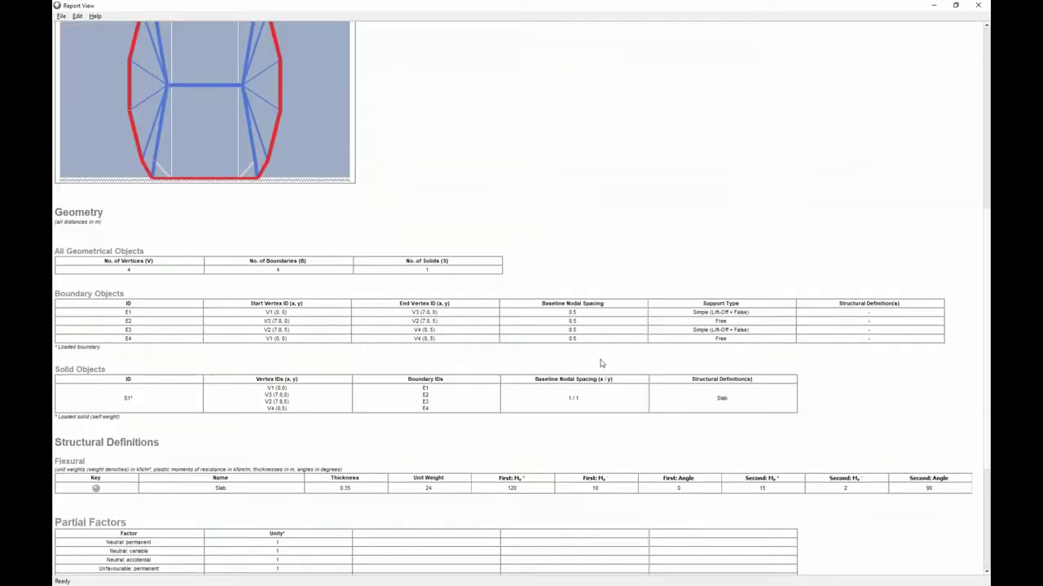
scroll(521, 363, "down", 1)
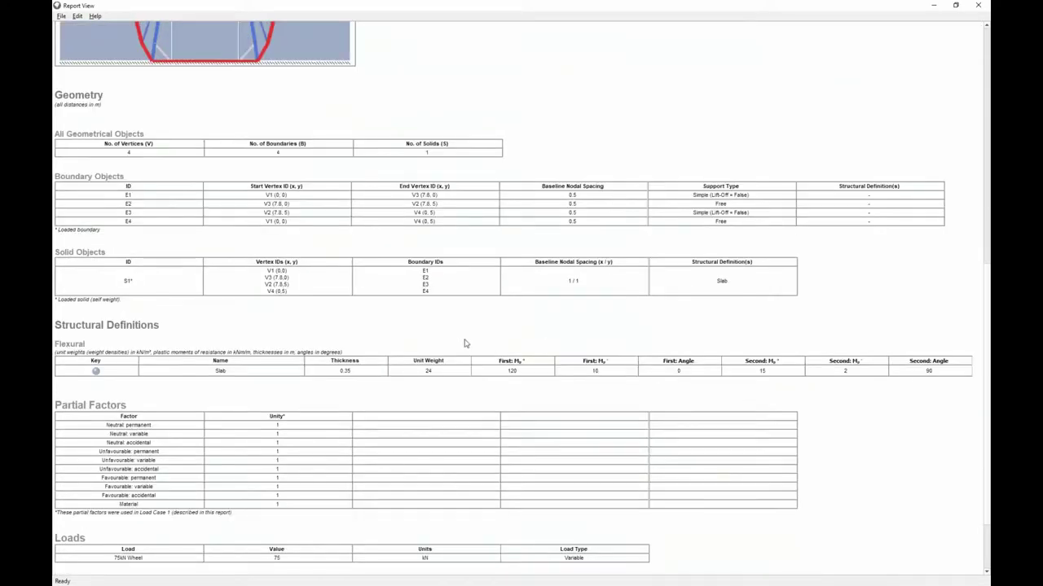
scroll(823, 437, "up", 1)
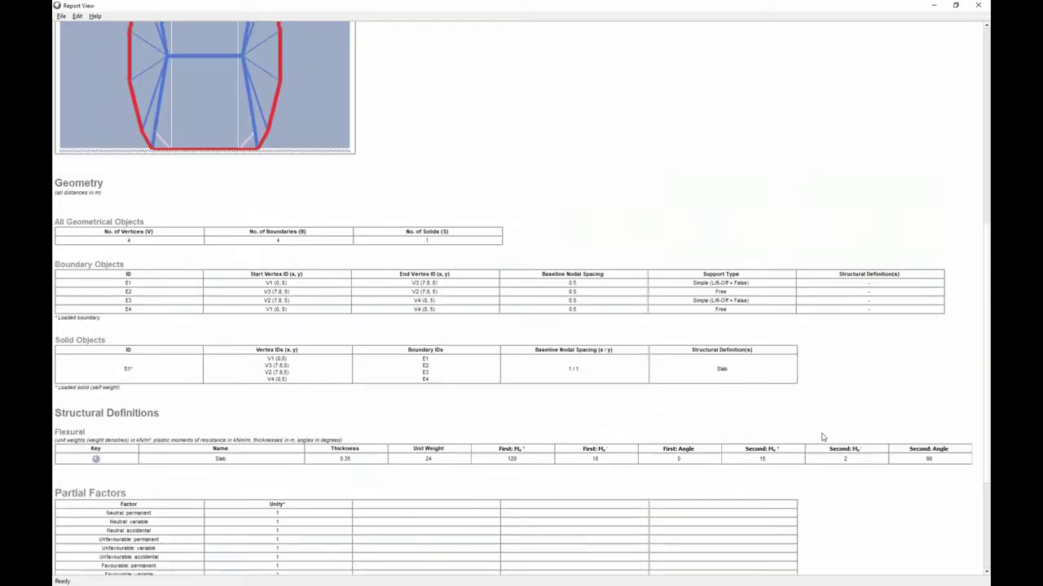
scroll(823, 435, "up", 3)
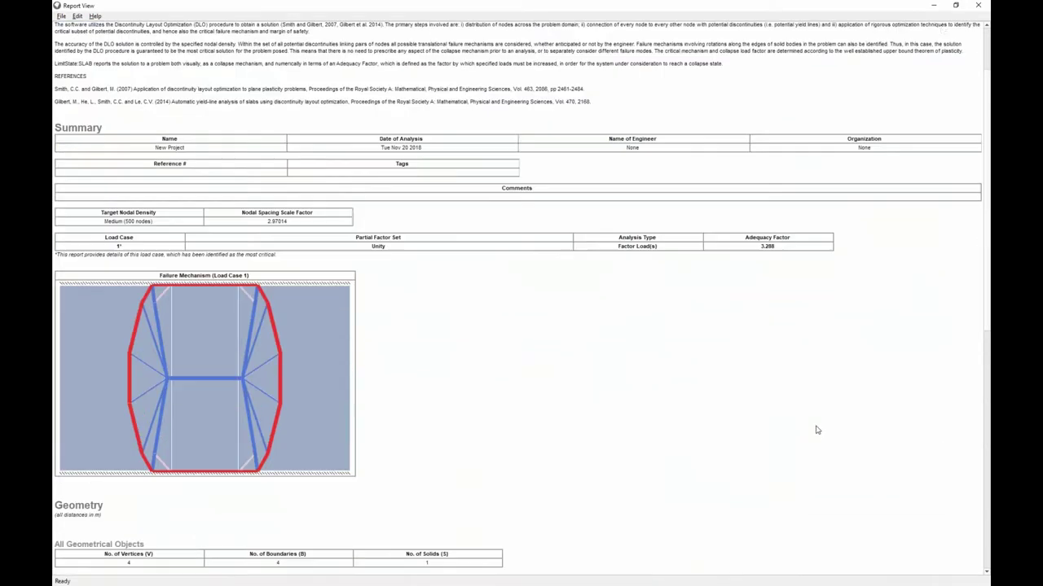
left_click(981, 7)
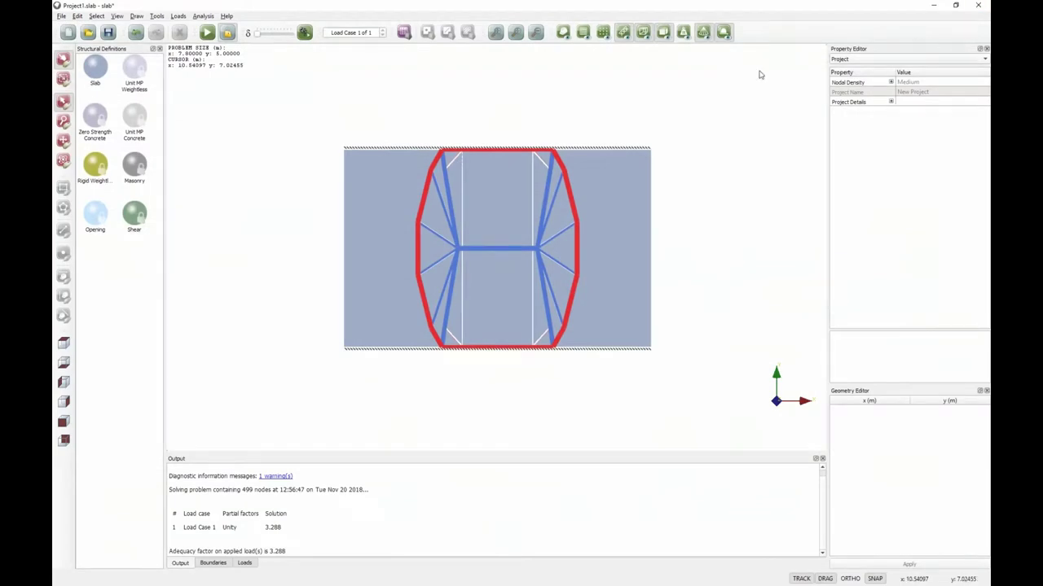
- Switch to the presentation and advance to the Example 2 irregular flat slab details
left_click(934, 5)
left_click(518, 333)
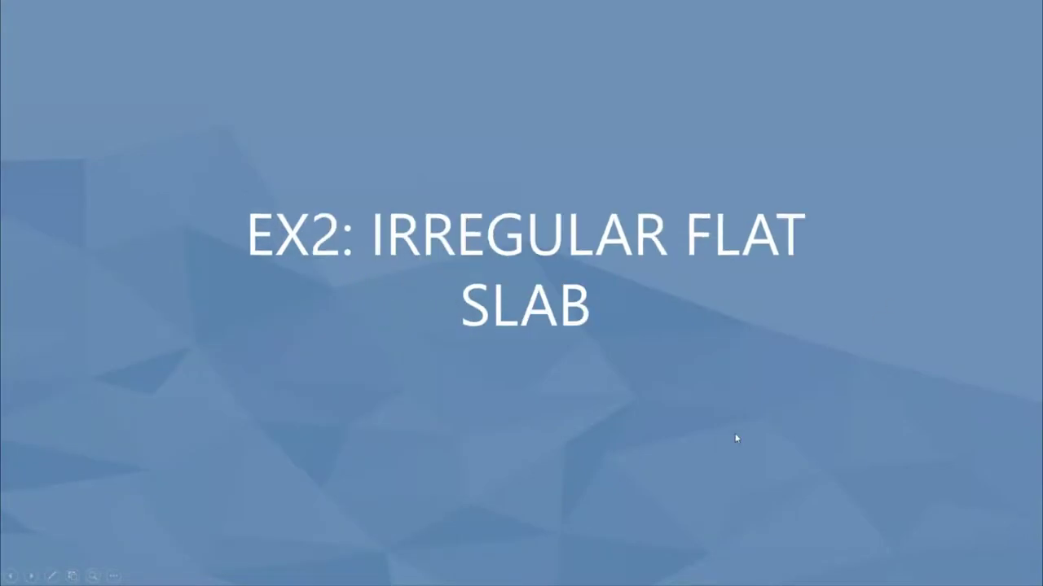
left_click(746, 347)
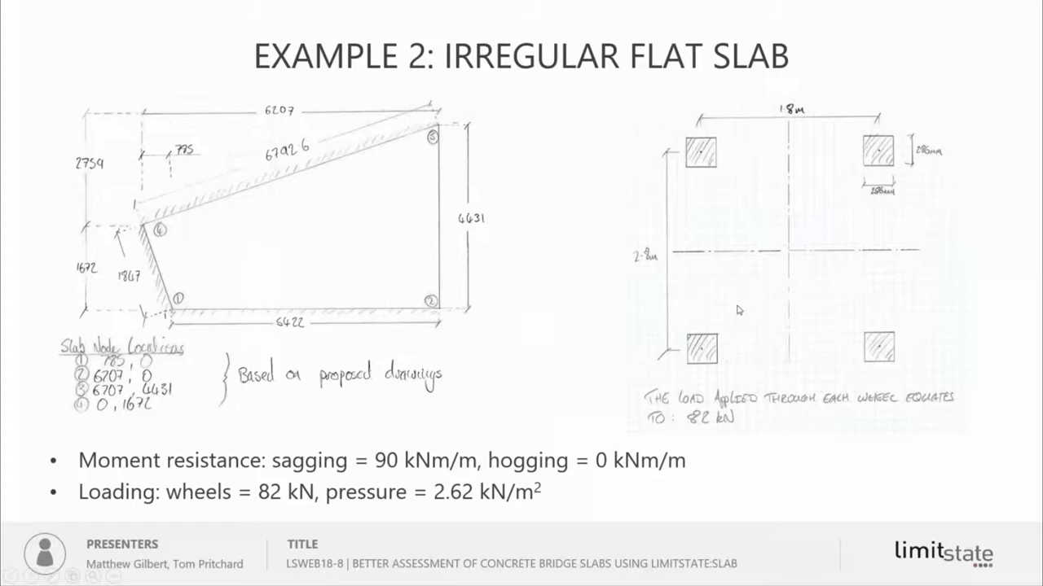
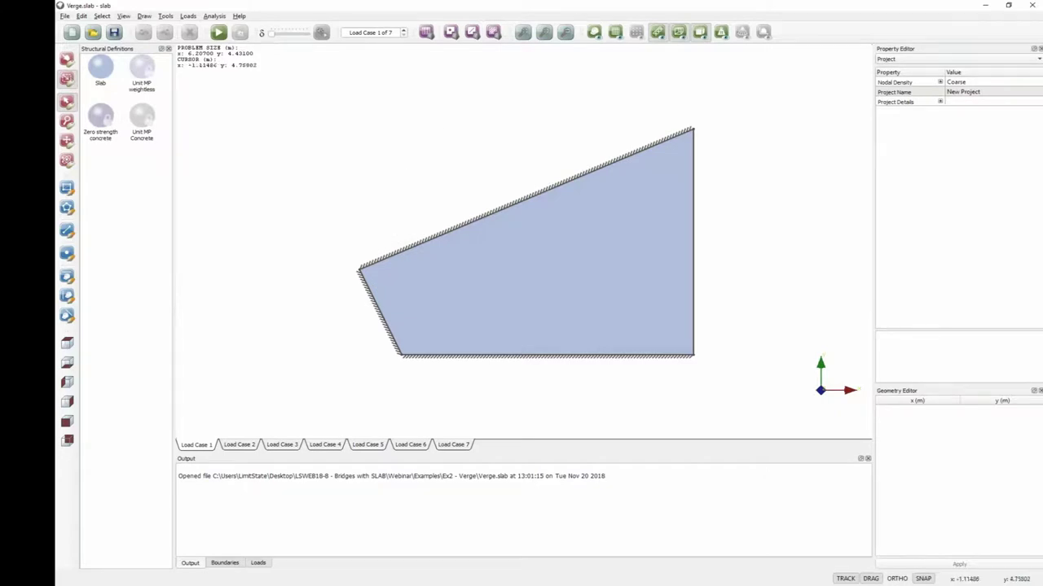
- Inspect the support properties of the sloping upper, short left and lower boundaries of the Verge slab
left_click(443, 233)
left_click(374, 296)
left_click(428, 356)
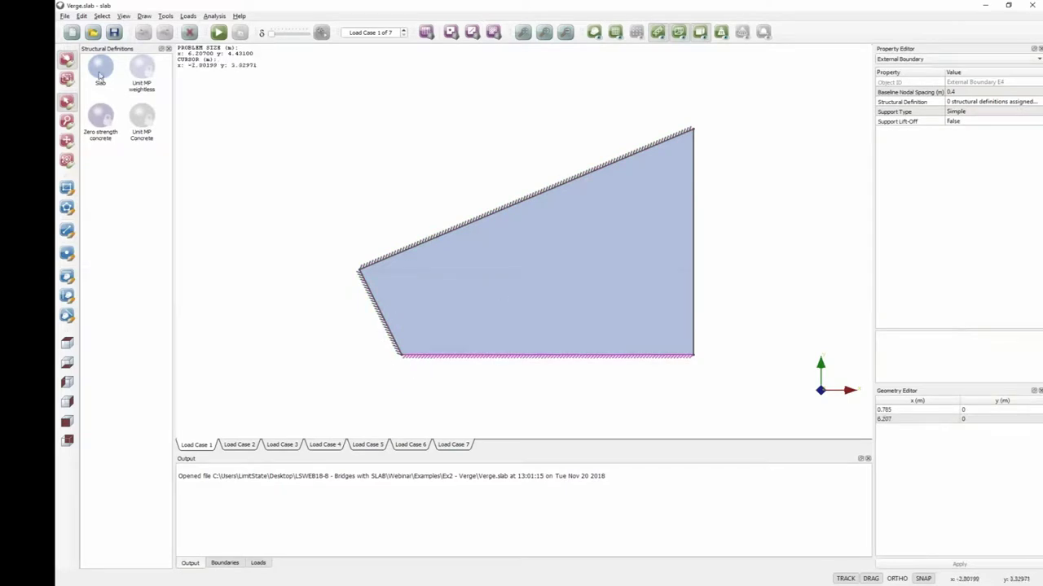
- Inspect the Slab structural definition's moment capacities, thickness and unit weight
left_click(100, 75)
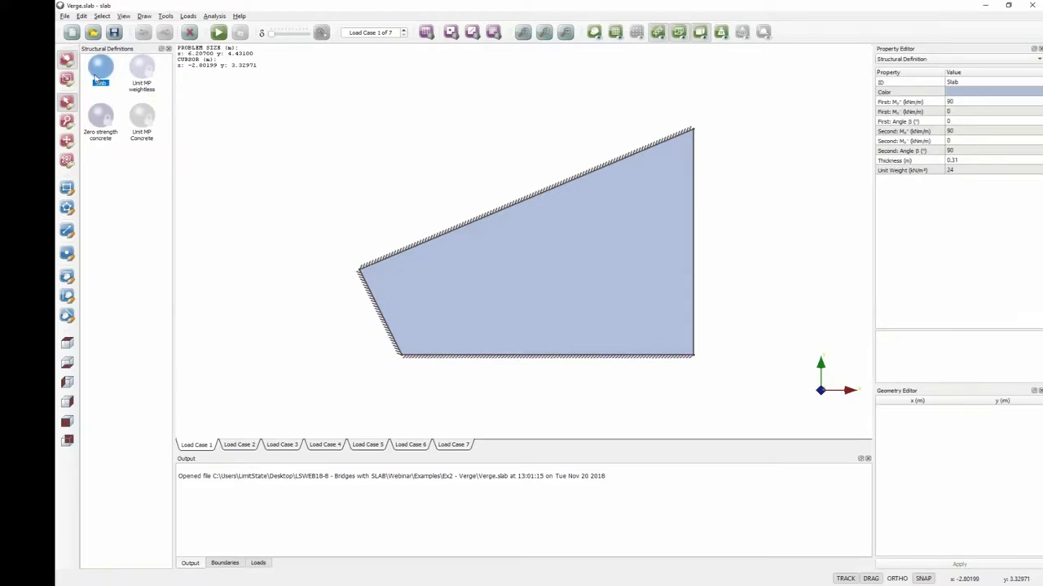
left_click(950, 101)
left_click(957, 132)
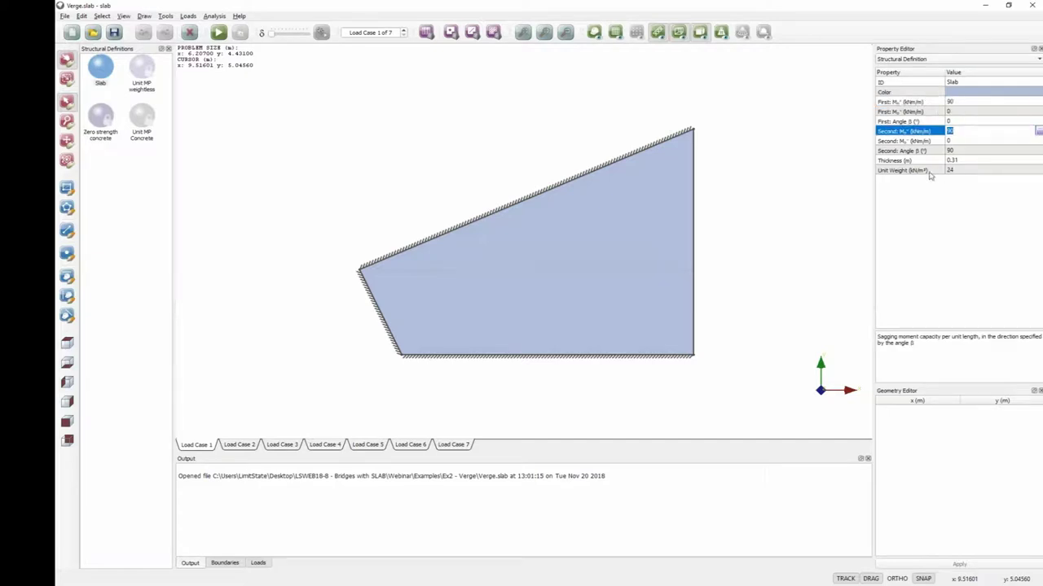
left_click(959, 161)
left_click(960, 171)
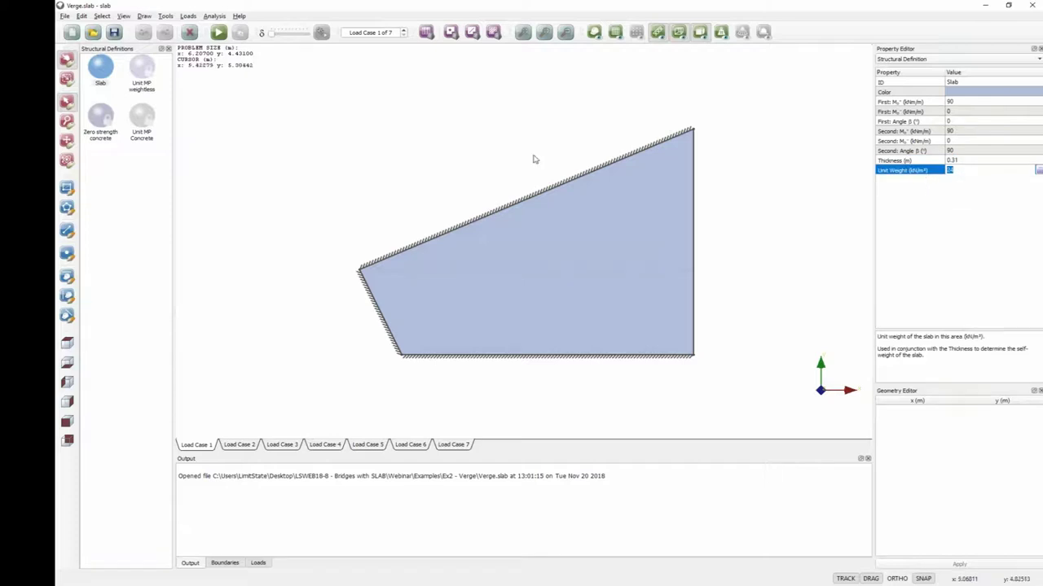
left_click(101, 79)
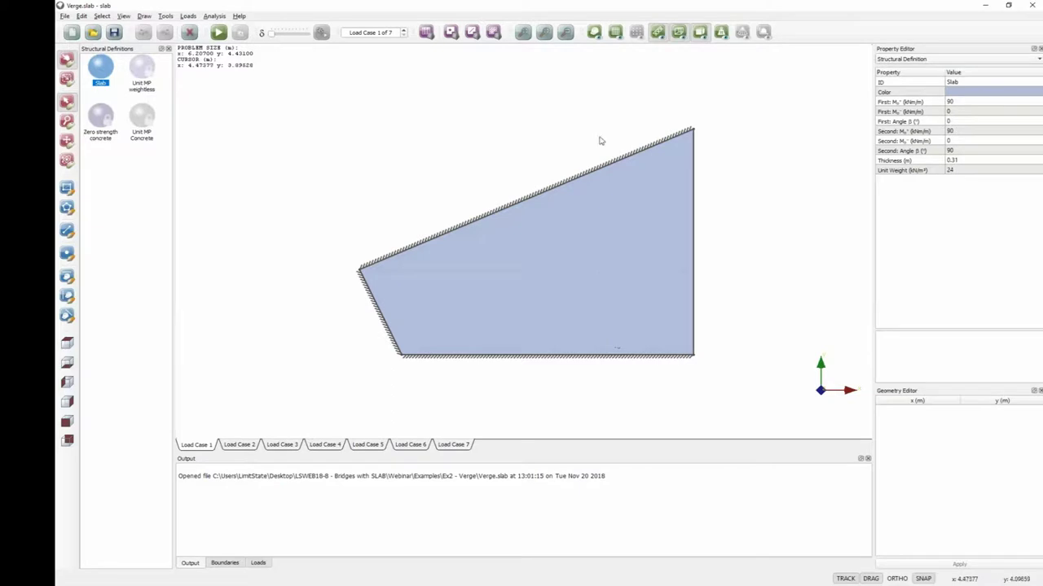
- Open the Load Case Manager and examine the Superimposed pressure and 82kN Wheel definitions in the loads database
left_click(426, 31)
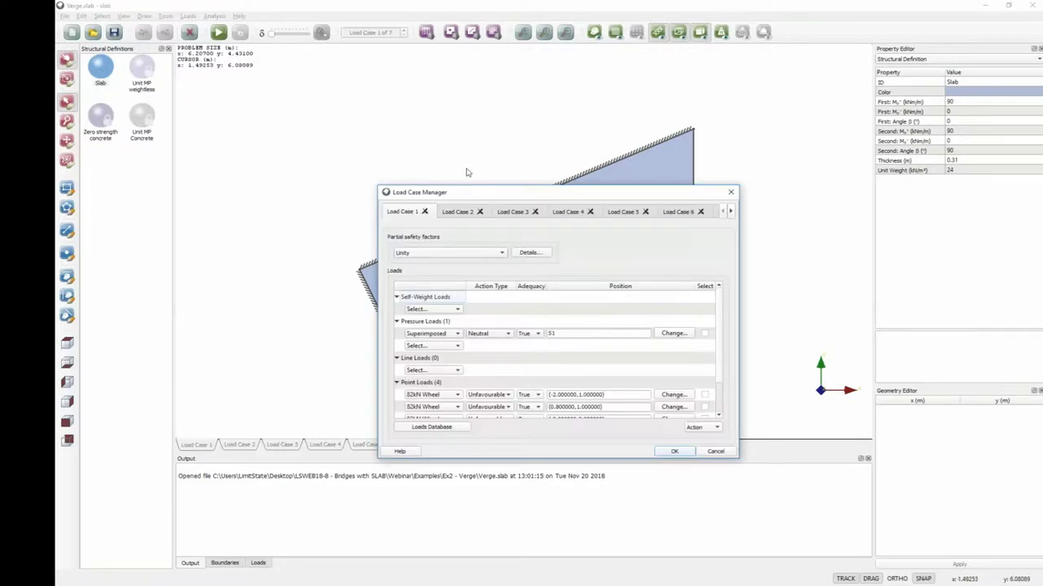
left_click_drag(478, 198, 461, 102)
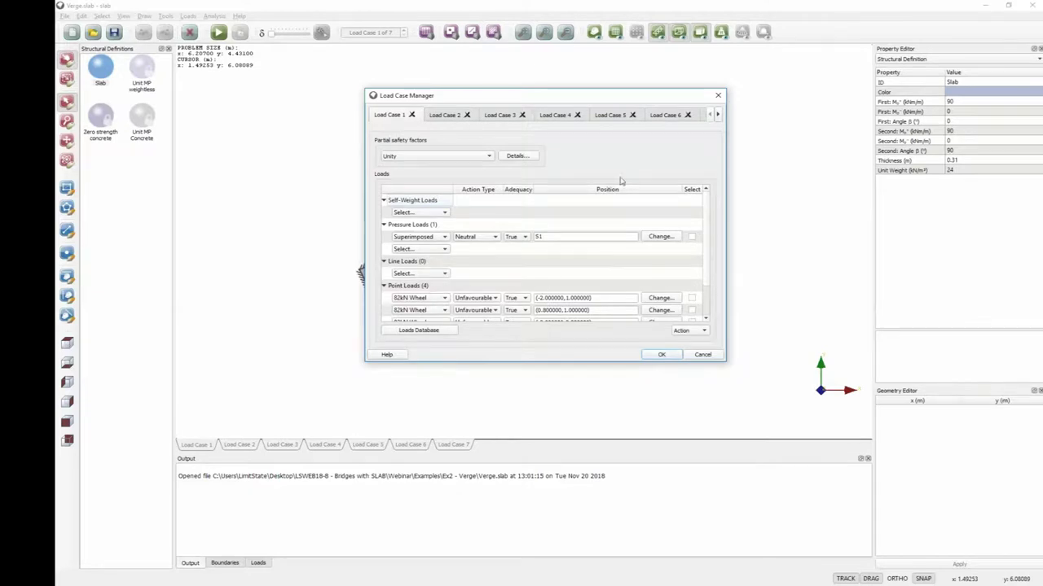
left_click(427, 237)
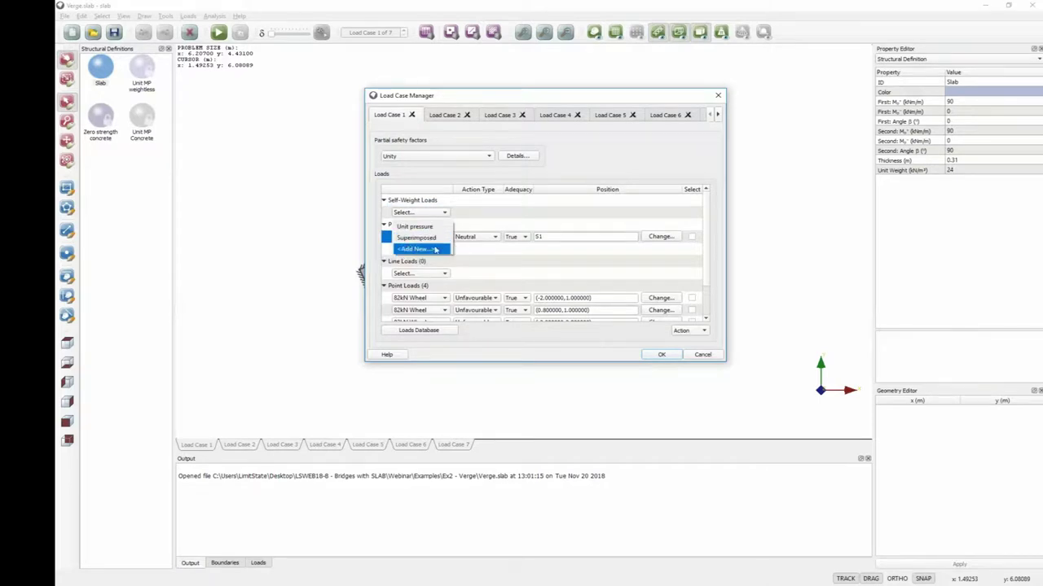
left_click(520, 251)
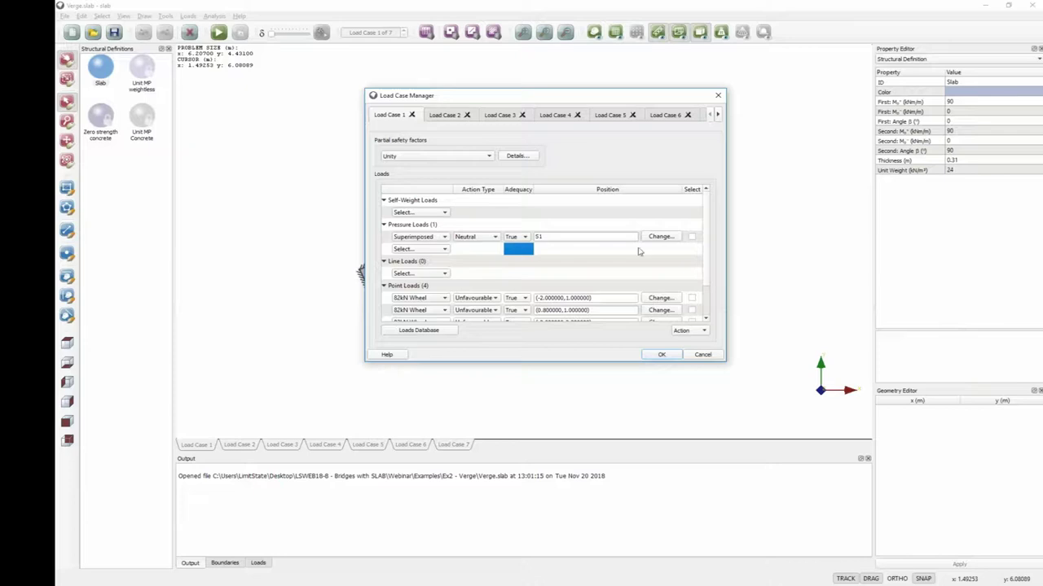
left_click(434, 333)
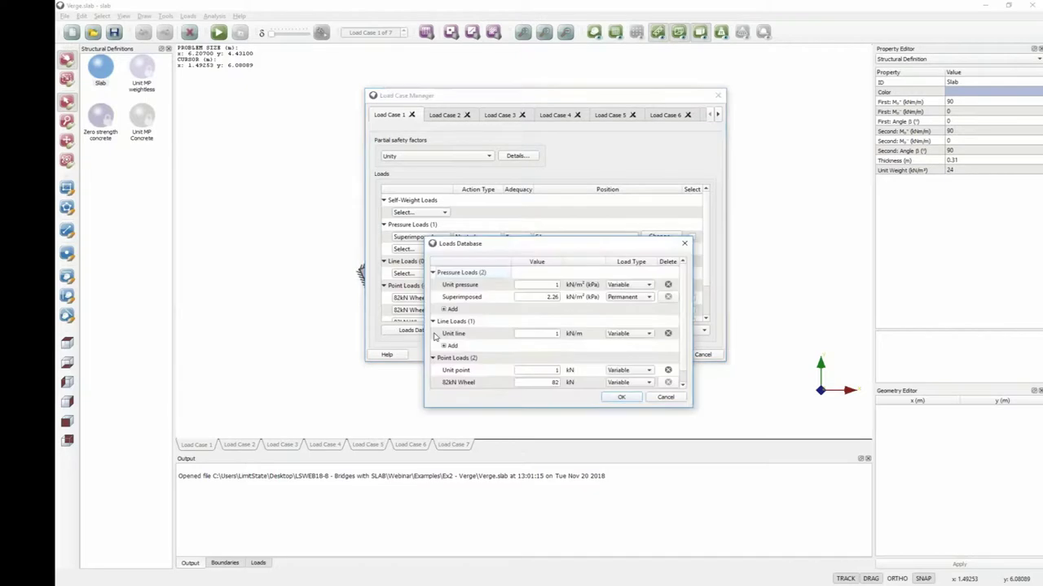
double_click(540, 298)
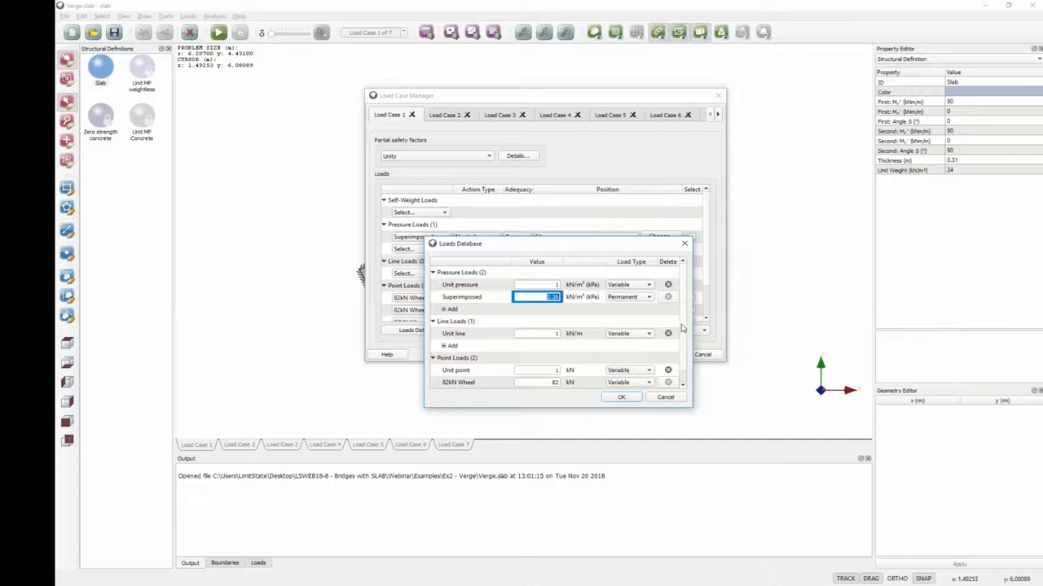
scroll(682, 330, "down", 1)
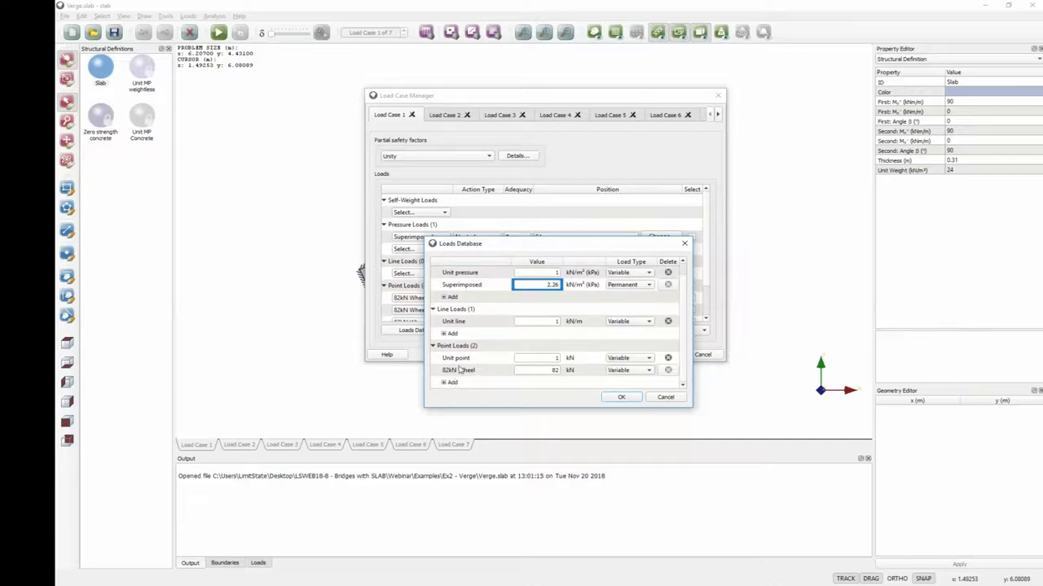
left_click(619, 396)
left_click(452, 296)
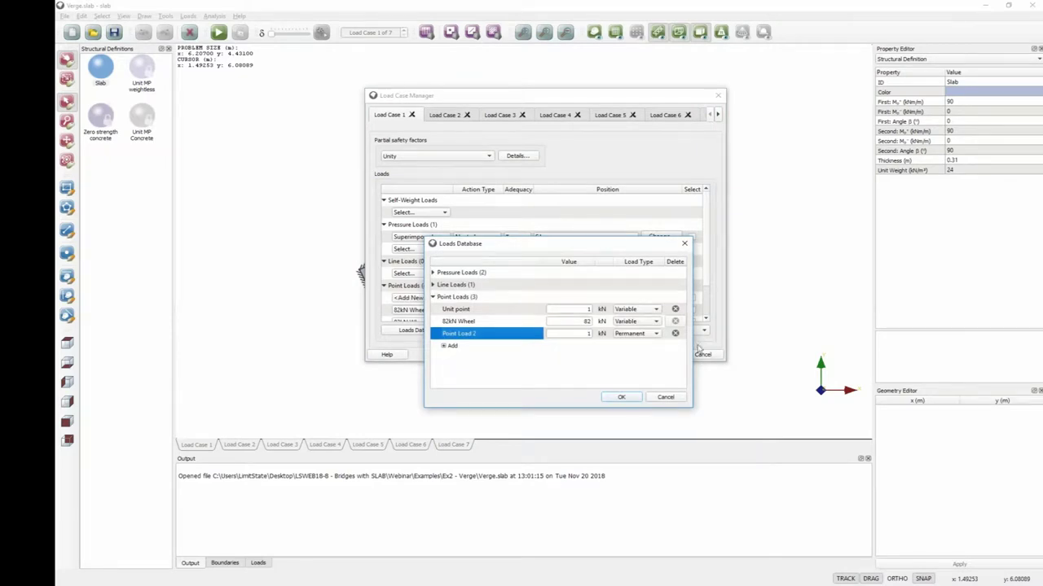
left_click(674, 397)
left_click_drag(705, 279, 711, 309)
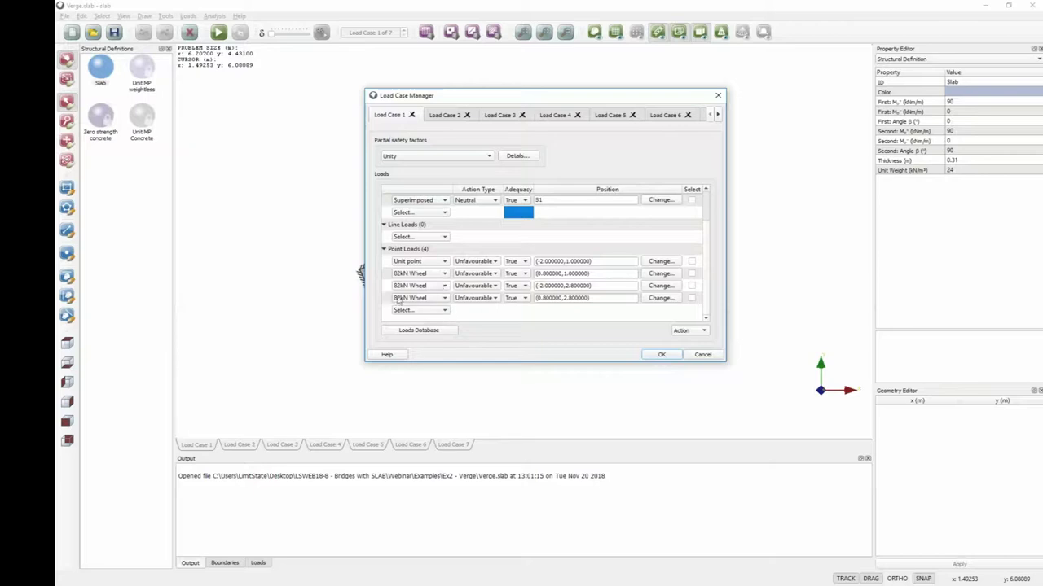
left_click(406, 261)
left_click(416, 281)
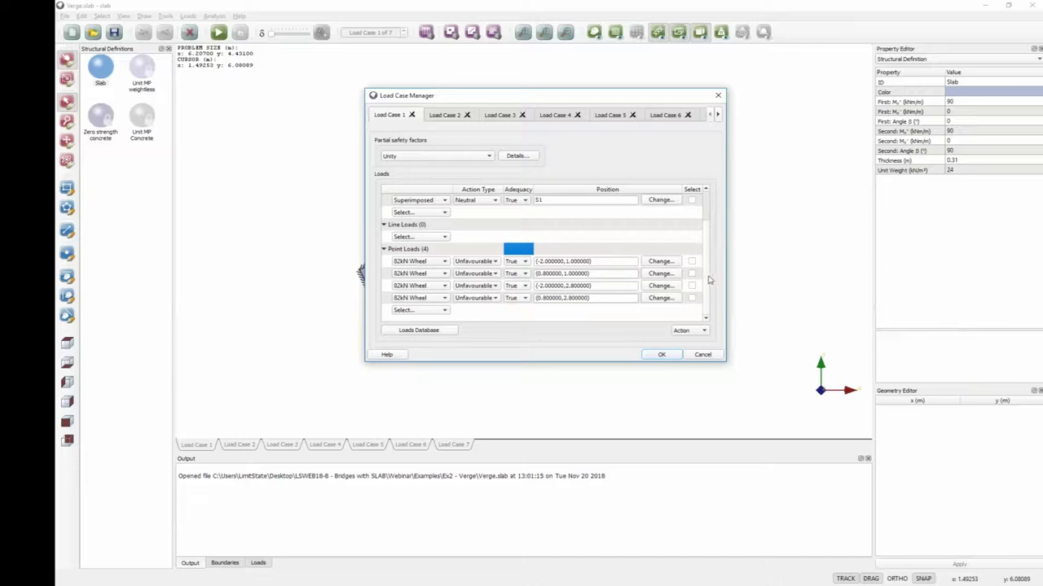
- Review the loads of Load Case 1 and compare the wheel positions through Load Case 6
scroll(712, 253, "up", 2)
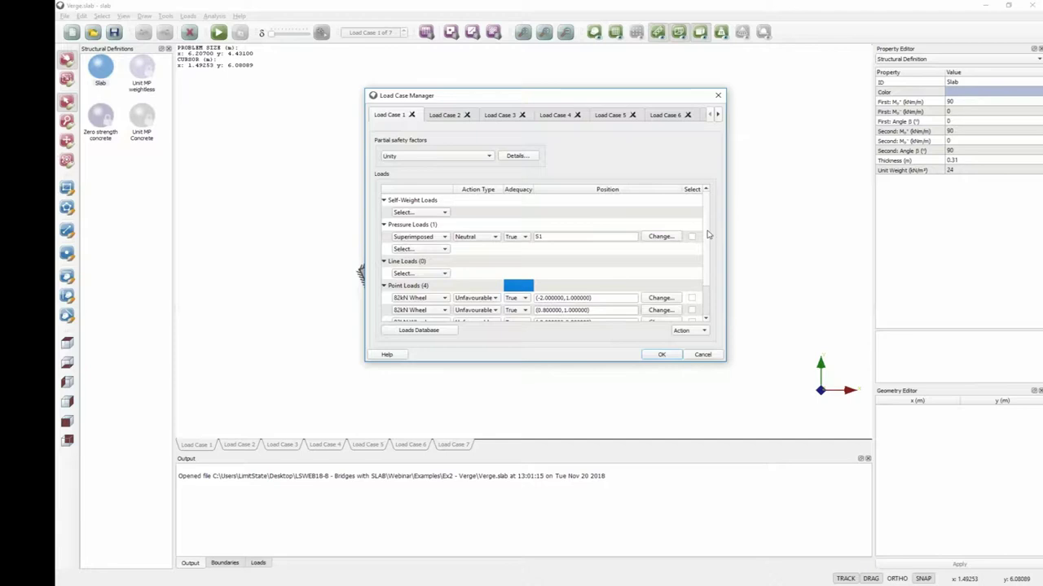
scroll(710, 261, "down", 2)
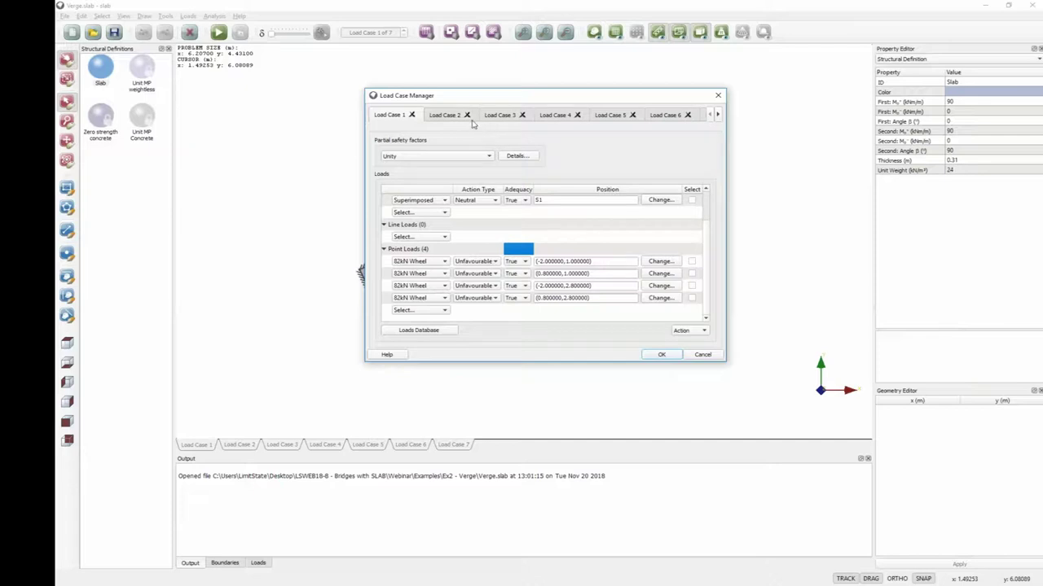
left_click(444, 116)
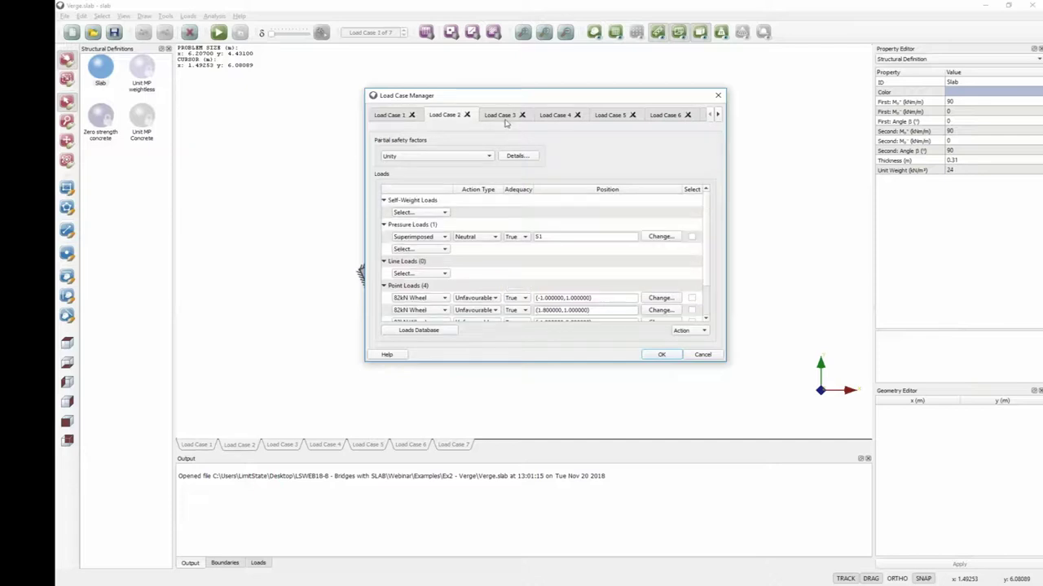
left_click(508, 120)
left_click(552, 118)
left_click(615, 116)
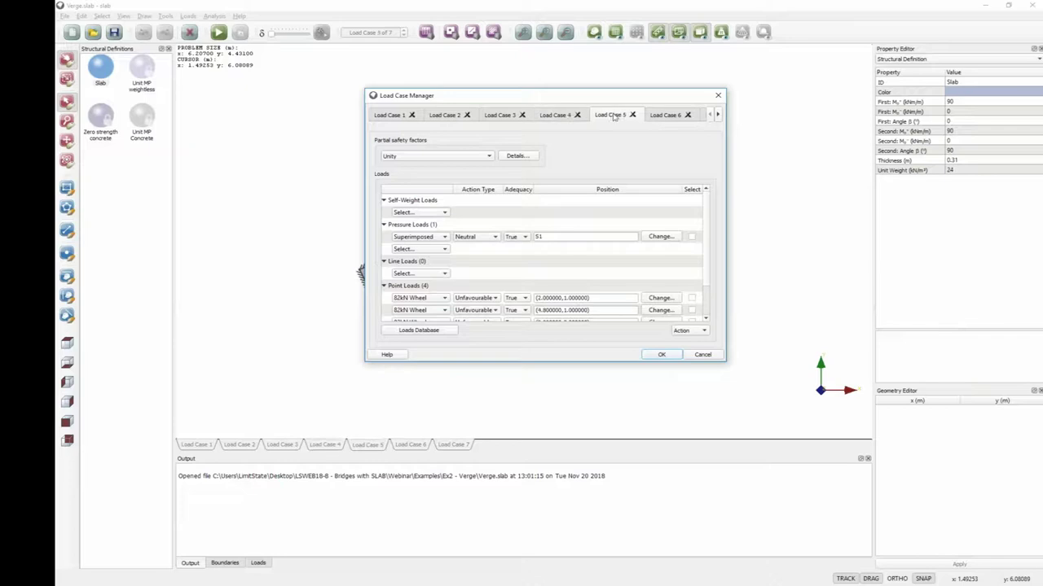
left_click(660, 118)
- Delete Load Cases 2 to 7, keeping only Load Case 1
left_click(687, 115)
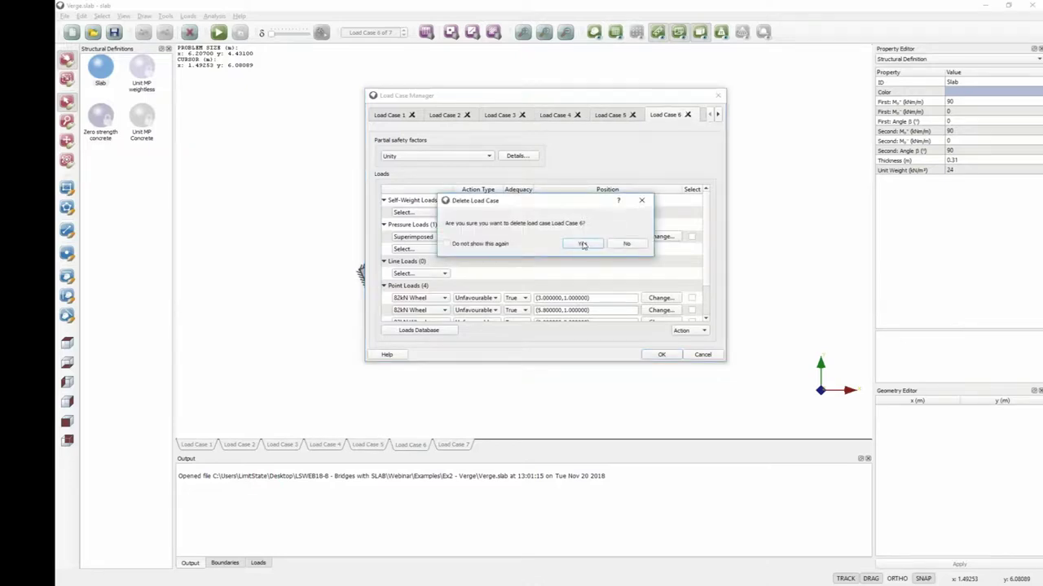
left_click(583, 244)
left_click(633, 115)
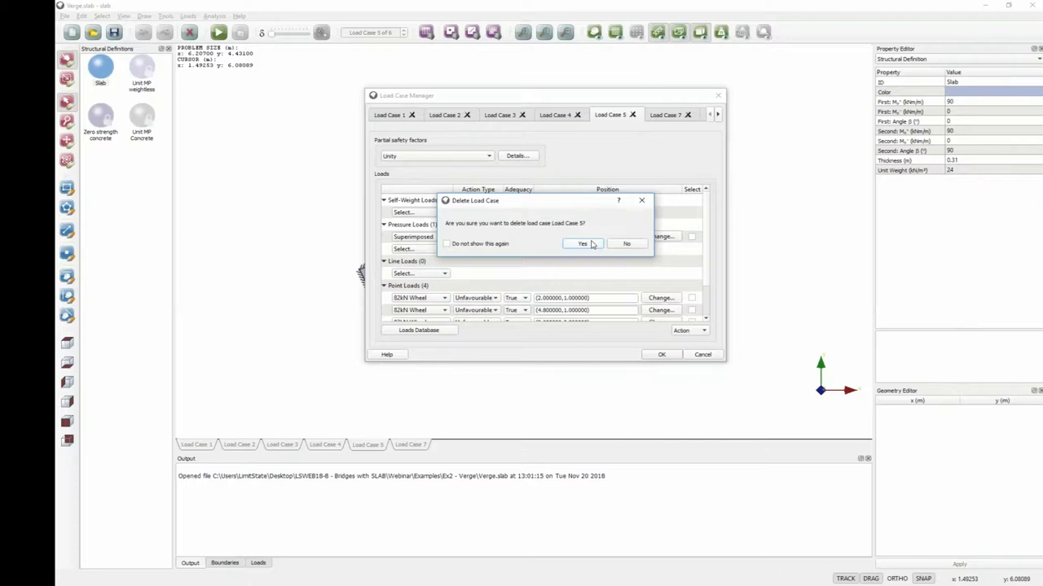
left_click(593, 244)
left_click(633, 115)
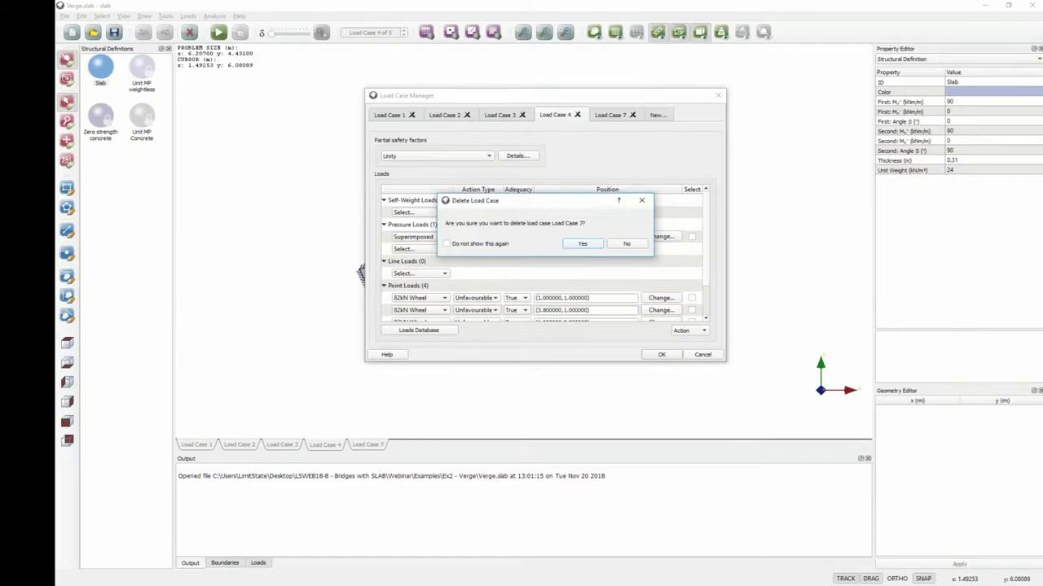
left_click(583, 244)
left_click(576, 115)
left_click(581, 244)
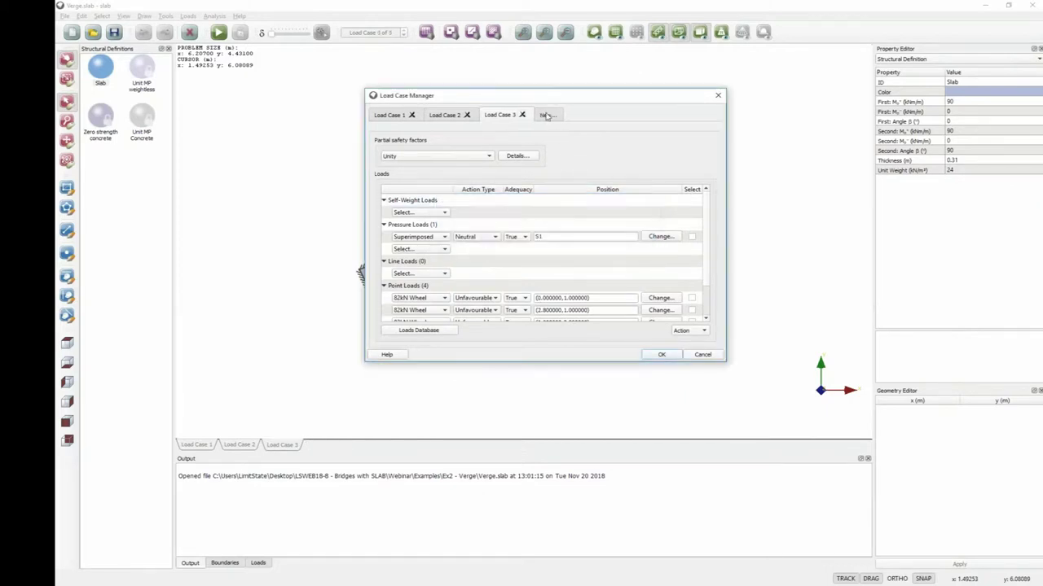
left_click(522, 115)
left_click(571, 245)
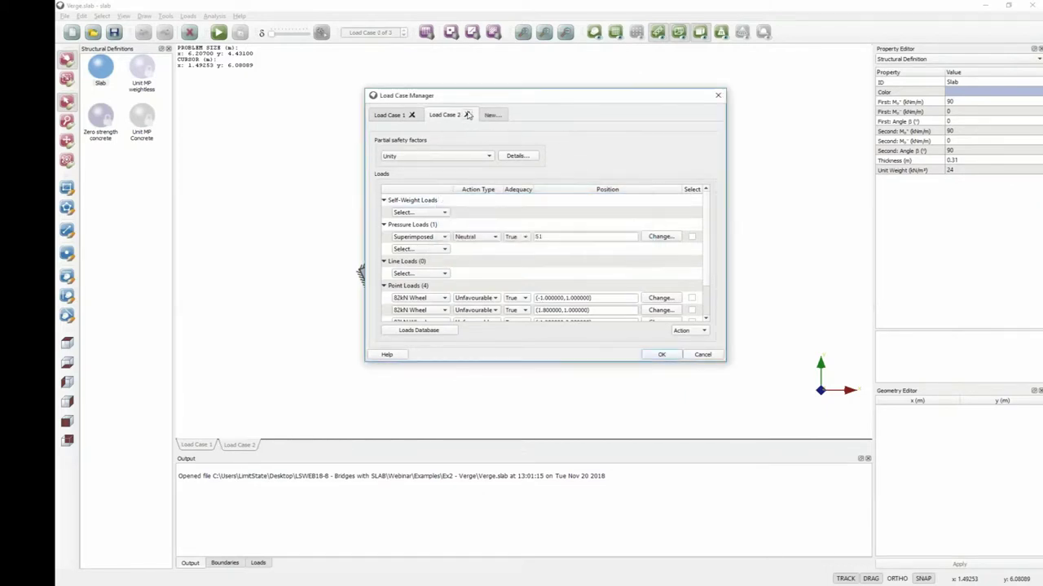
left_click(467, 114)
left_click(586, 246)
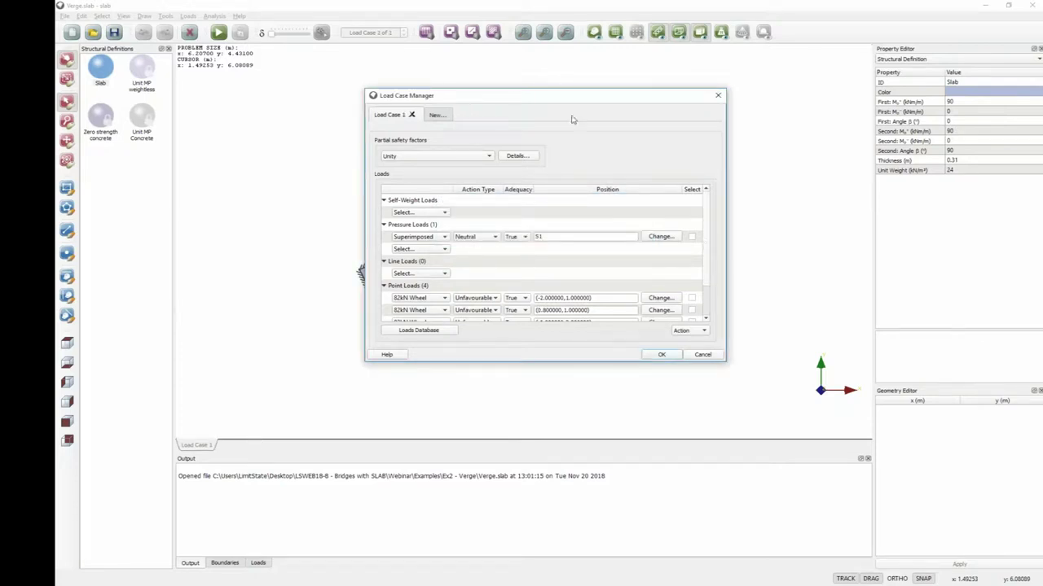
- Select the Superimposed pressure and all four 82kN Wheel point loads in Load Case 1 for copying
left_click(693, 237)
left_click_drag(710, 281, 711, 314)
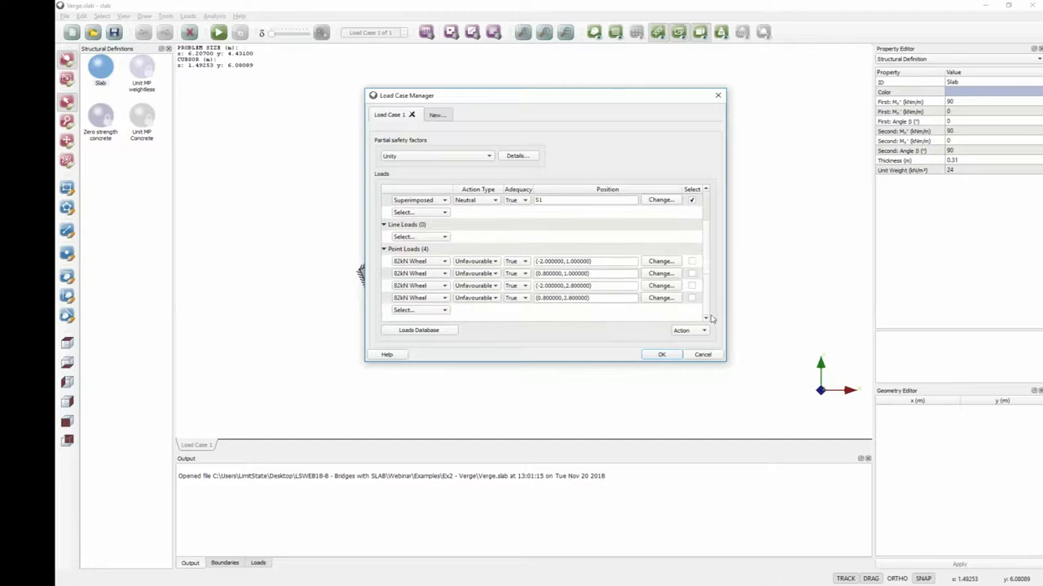
left_click(692, 262)
left_click(691, 273)
left_click(691, 286)
left_click(691, 298)
left_click(688, 331)
left_click(690, 343)
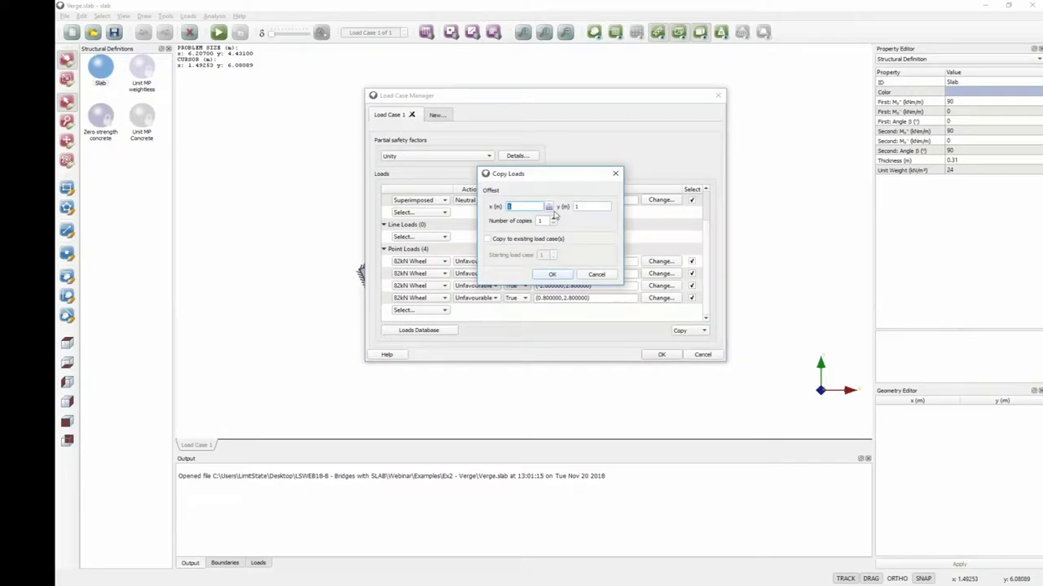
- Copy the selected loads into six new load cases at offsets of 1 m in x and 0 m in y
left_click(592, 206)
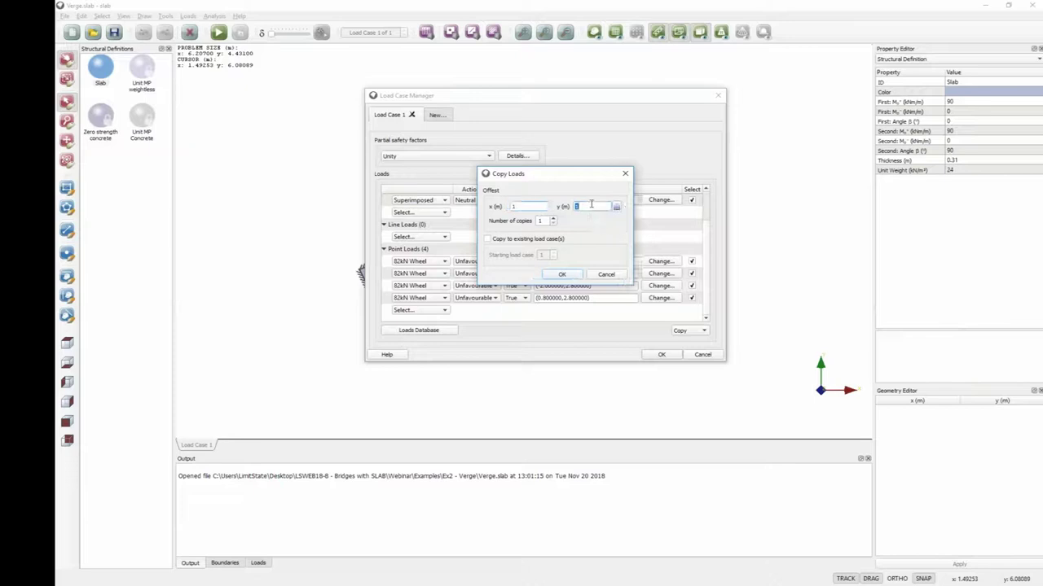
type("0")
left_click(554, 222)
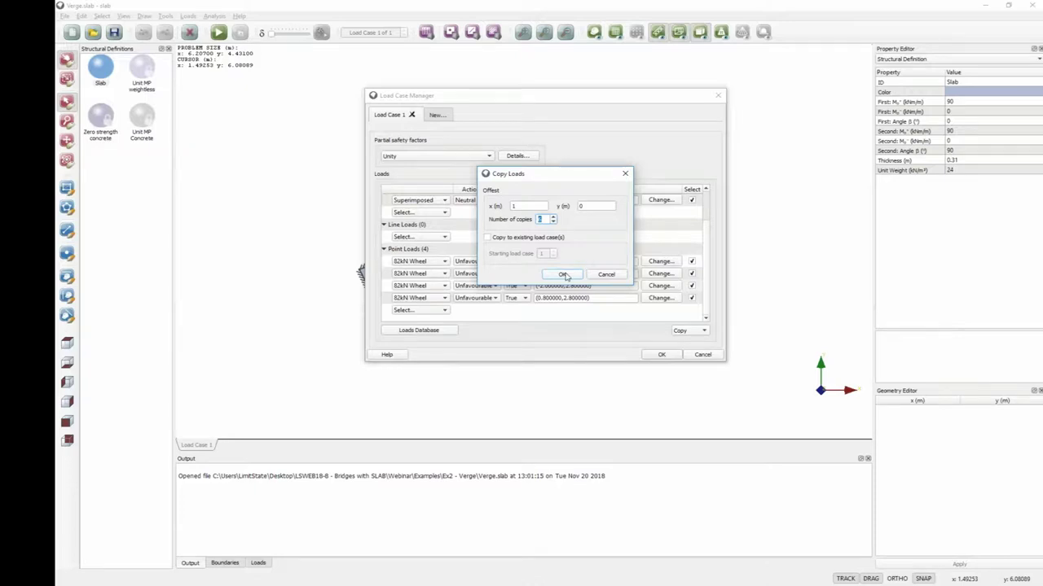
left_click(566, 275)
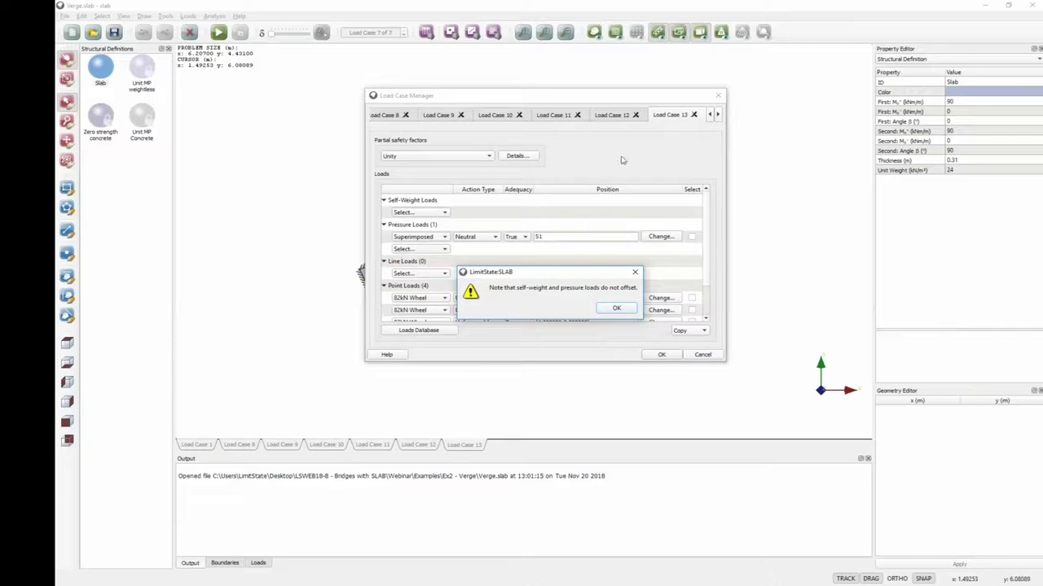
left_click(626, 310)
- Review the wheel positions in Load Cases 8 to 13 and accept the load case changes
left_click(390, 116)
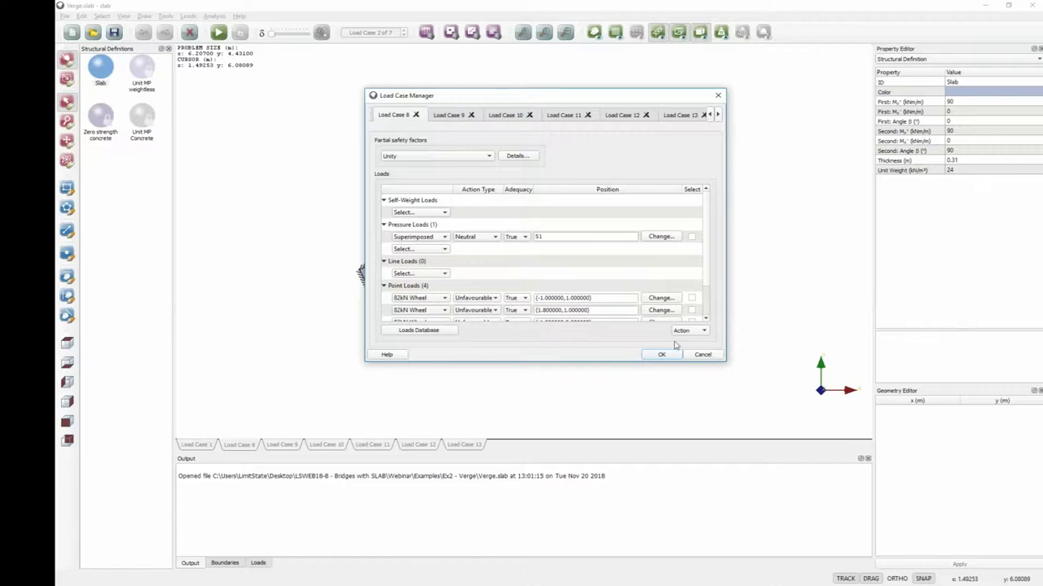
left_click(449, 116)
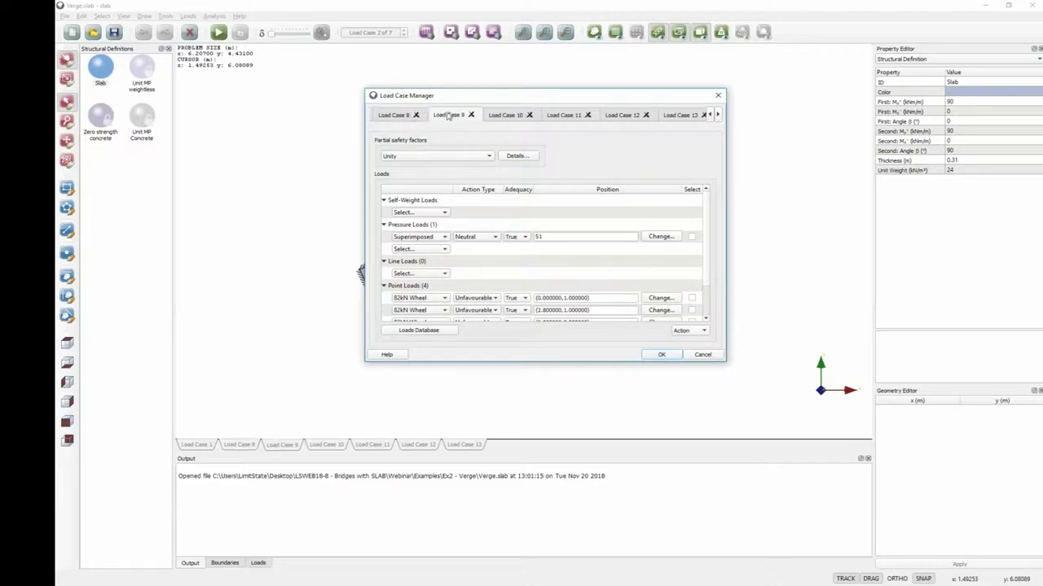
left_click(499, 115)
left_click(549, 116)
left_click(623, 115)
left_click(678, 115)
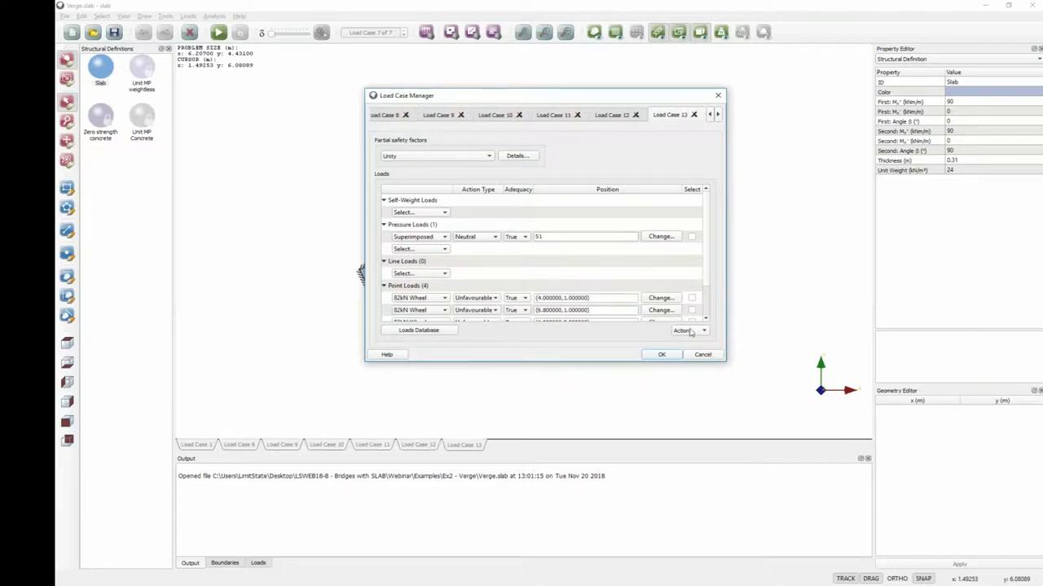
left_click(666, 356)
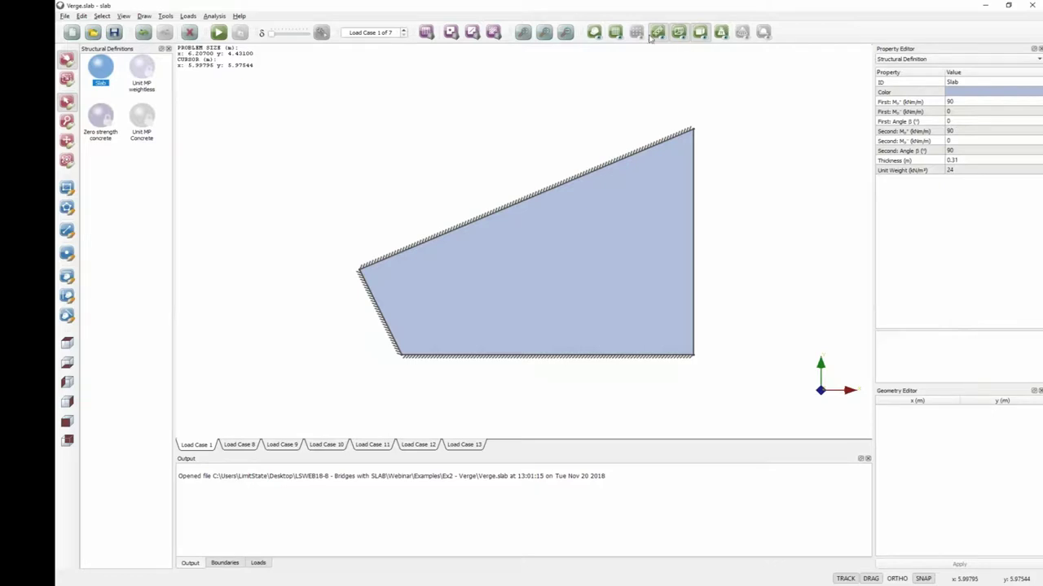
- Display the applied loads on the slab and follow the wheel positions from the first to the seventh load case
left_click(723, 34)
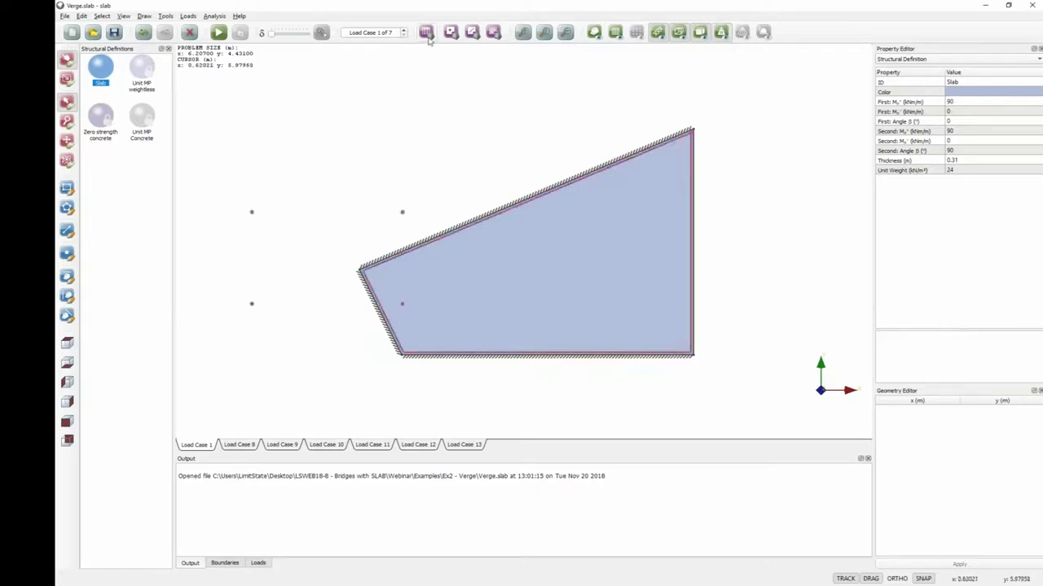
scroll(405, 33, "up", 4)
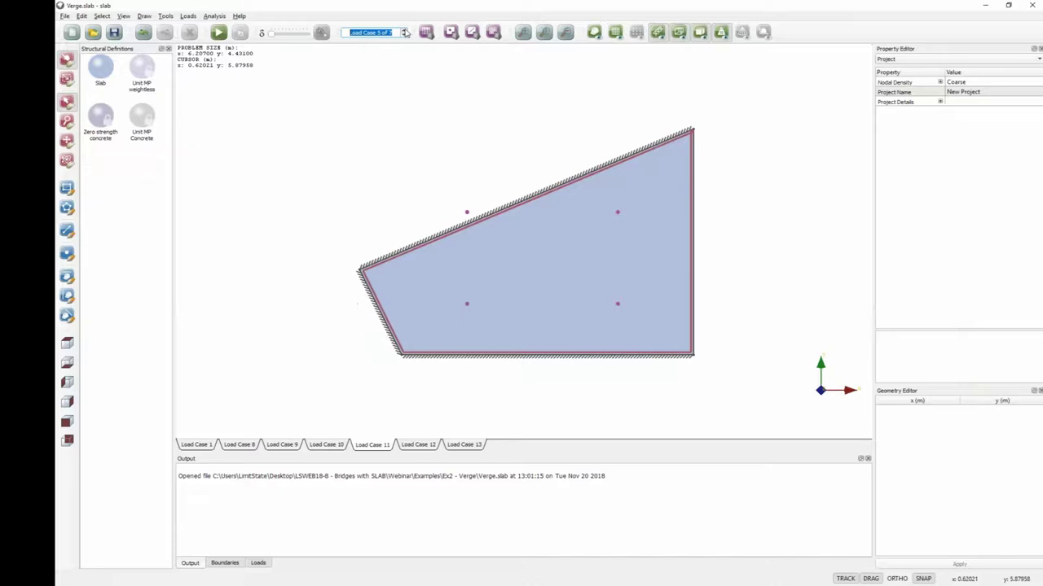
scroll(405, 33, "up", 2)
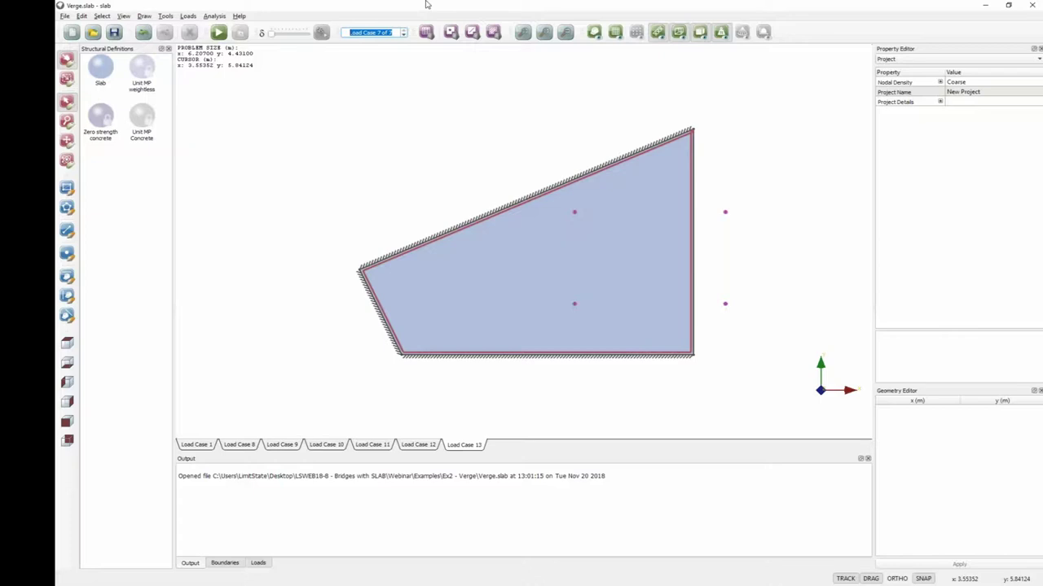
- Set the viewpoint preference to Bridge, using the same viewpoint for all load cases
left_click(214, 16)
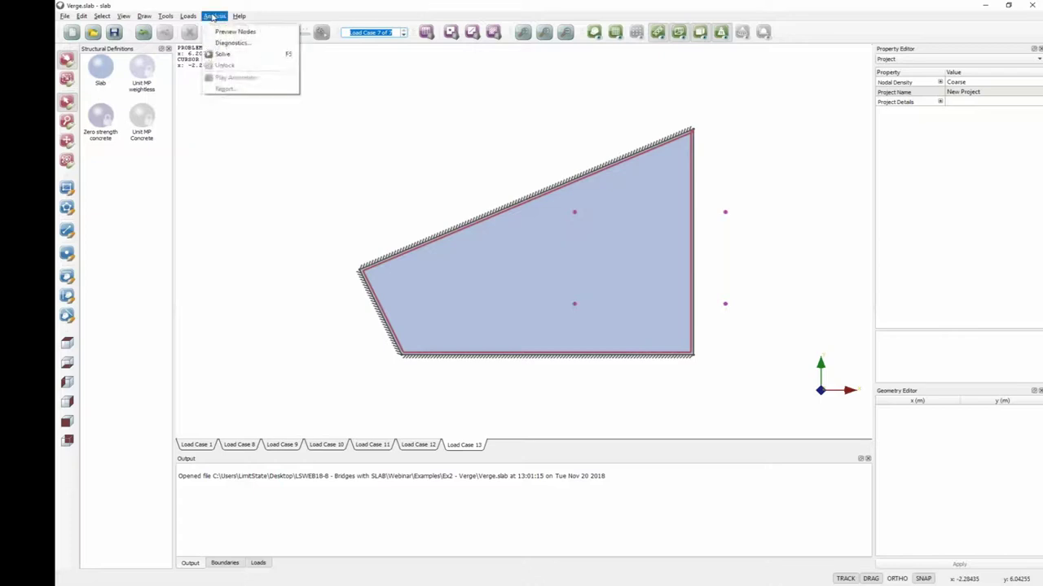
mouse_move(166, 16)
left_click(183, 55)
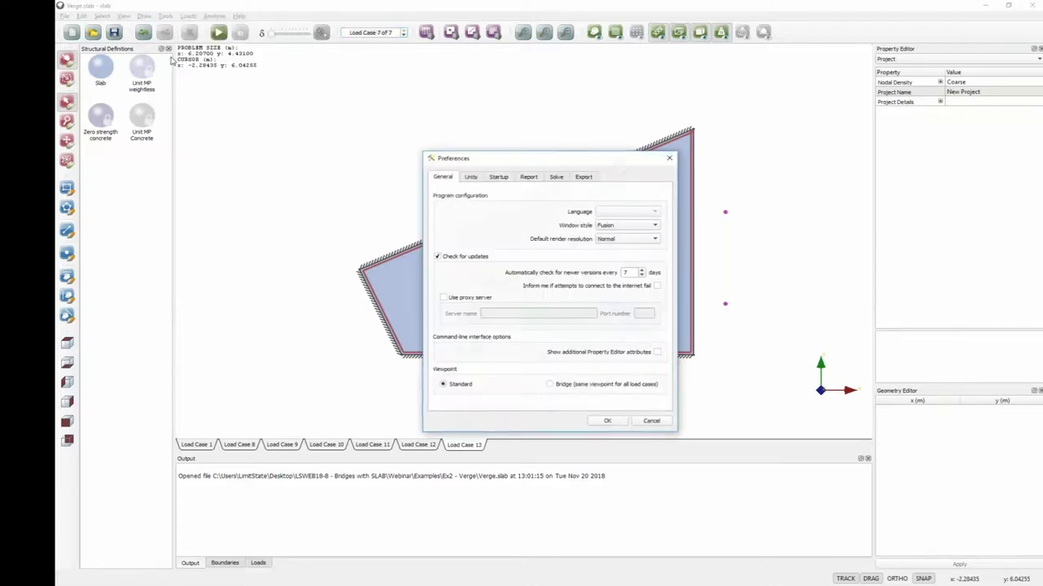
left_click(550, 385)
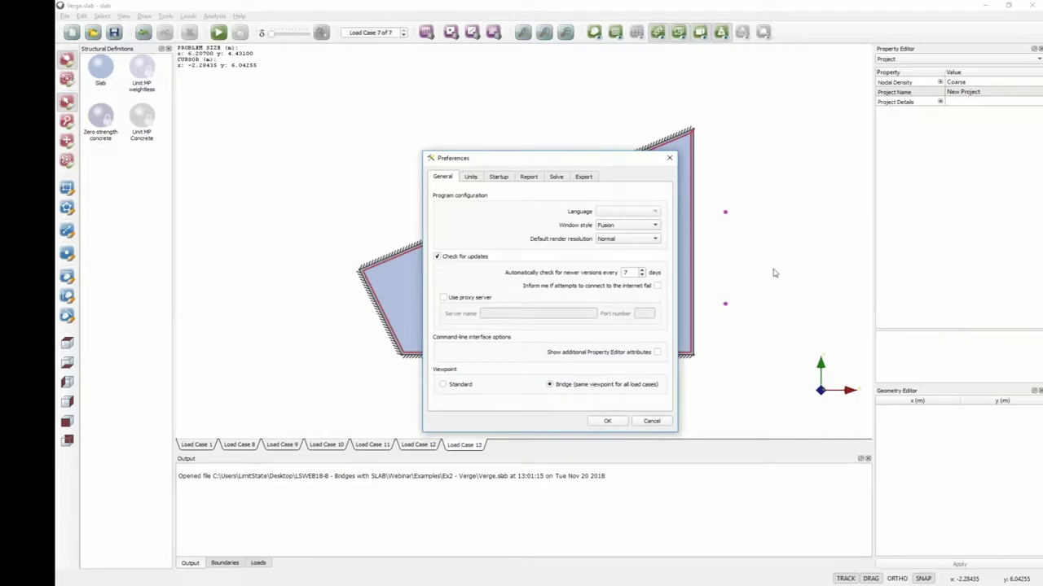
left_click(612, 422)
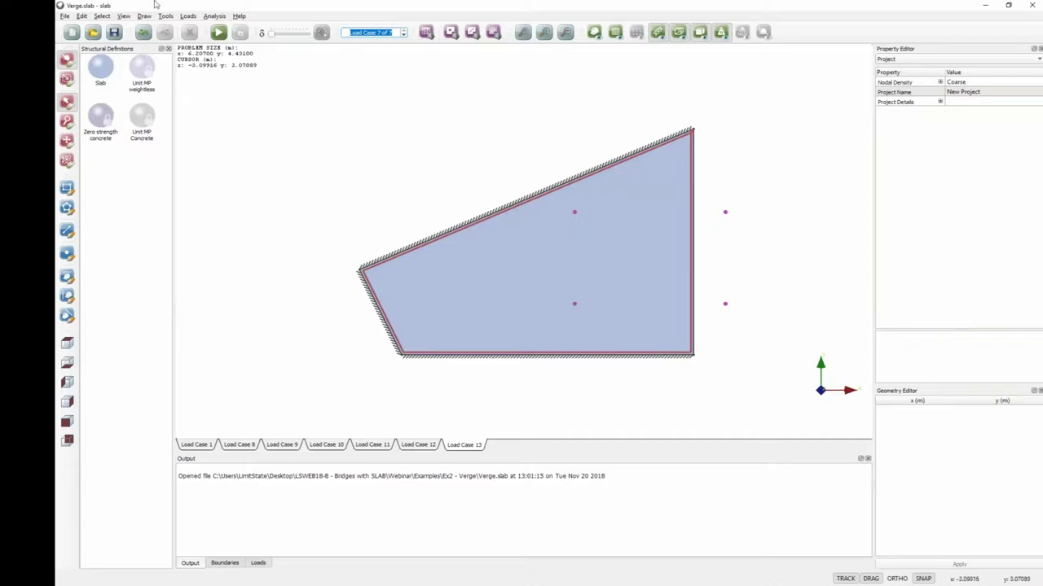
- Solve all load cases despite the diagnostic warnings and return the failure mechanism to its undeformed state
left_click(219, 33)
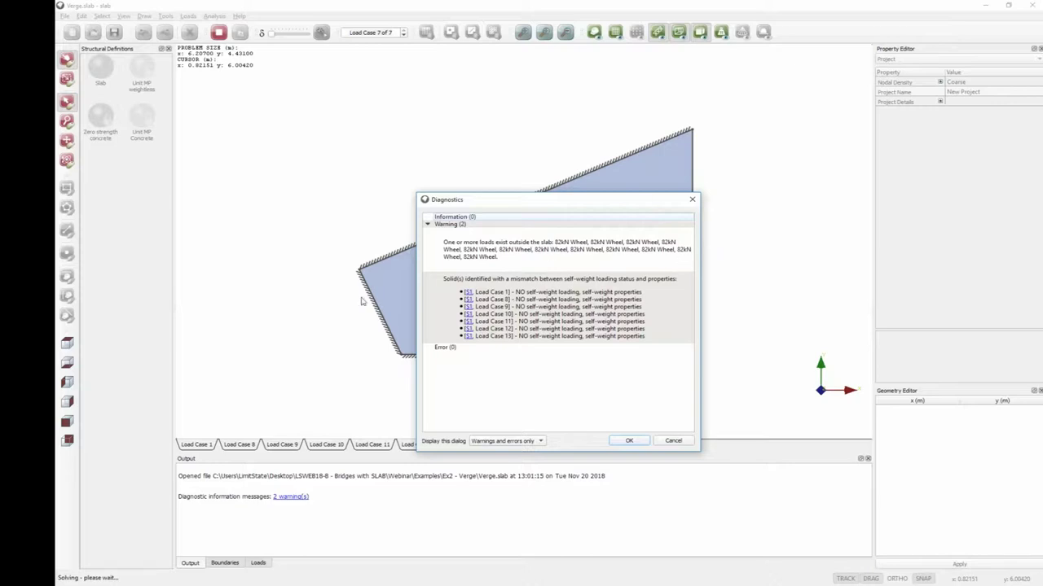
left_click(629, 442)
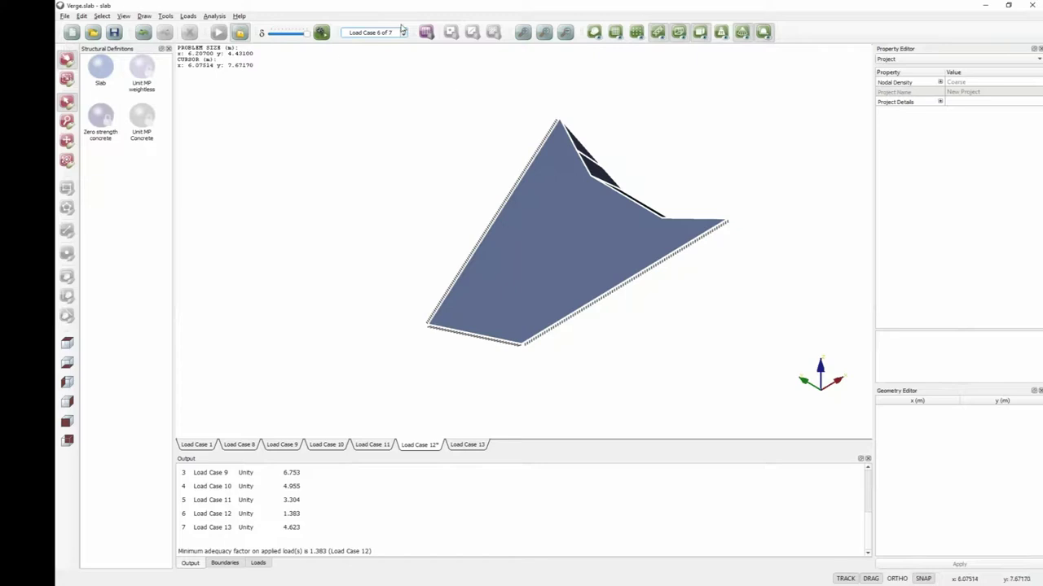
left_click_drag(310, 36, 270, 34)
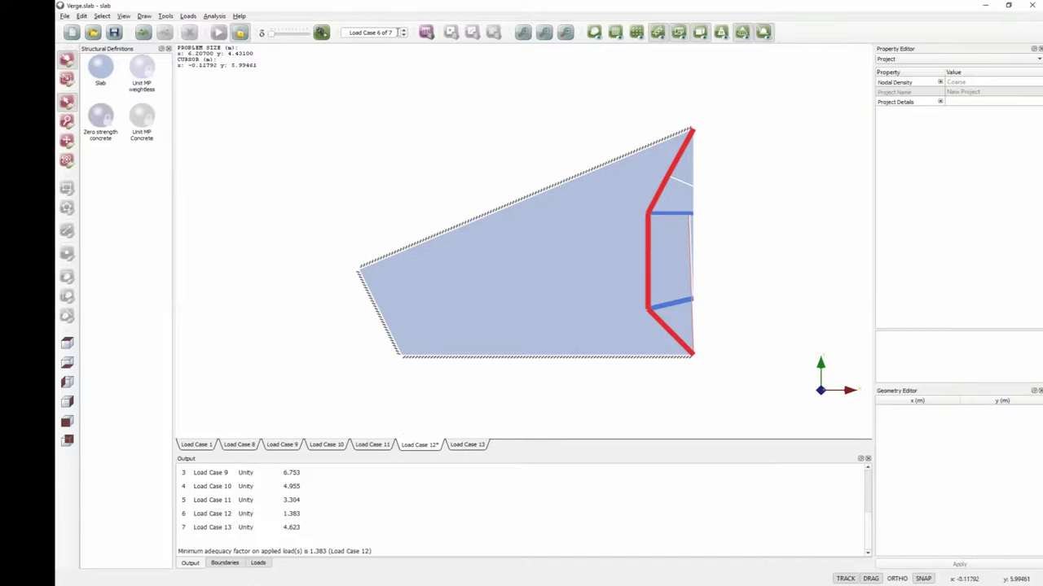
- Compare the yield-line patterns of the solved load cases from Load Case 12 back to Load Case 1
left_click(403, 36)
left_click(403, 36)
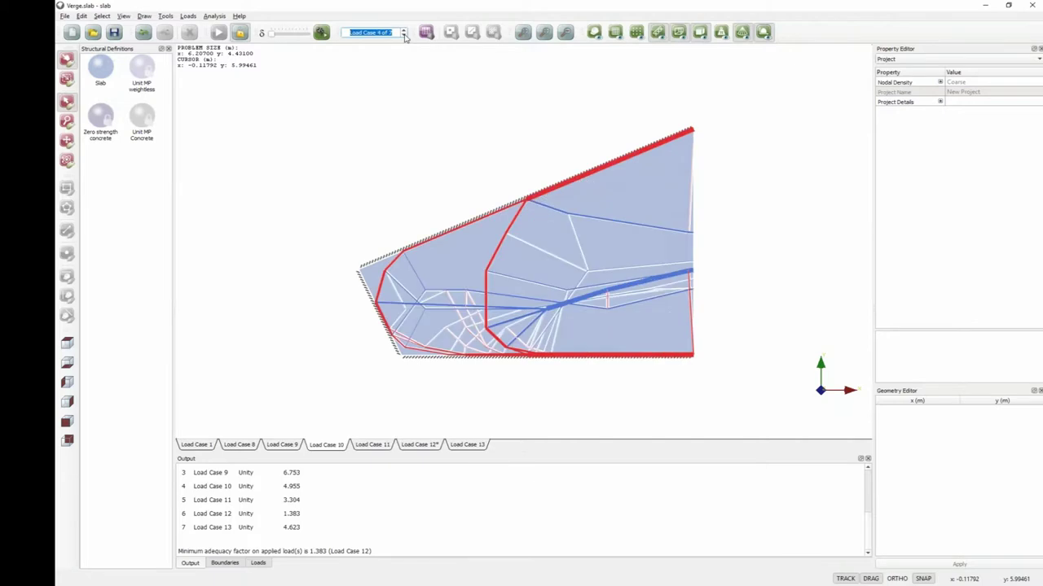
left_click(403, 36)
left_click(403, 36)
left_click(404, 36)
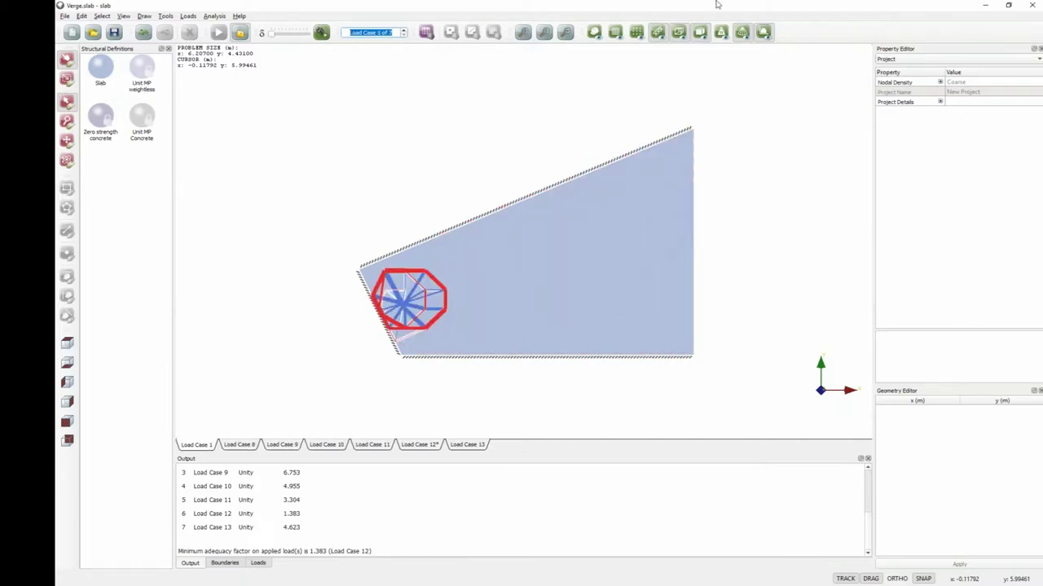
- Overlay the applied loads on the yield-line patterns and compare the cases from Load Case 1 onwards
left_click(721, 34)
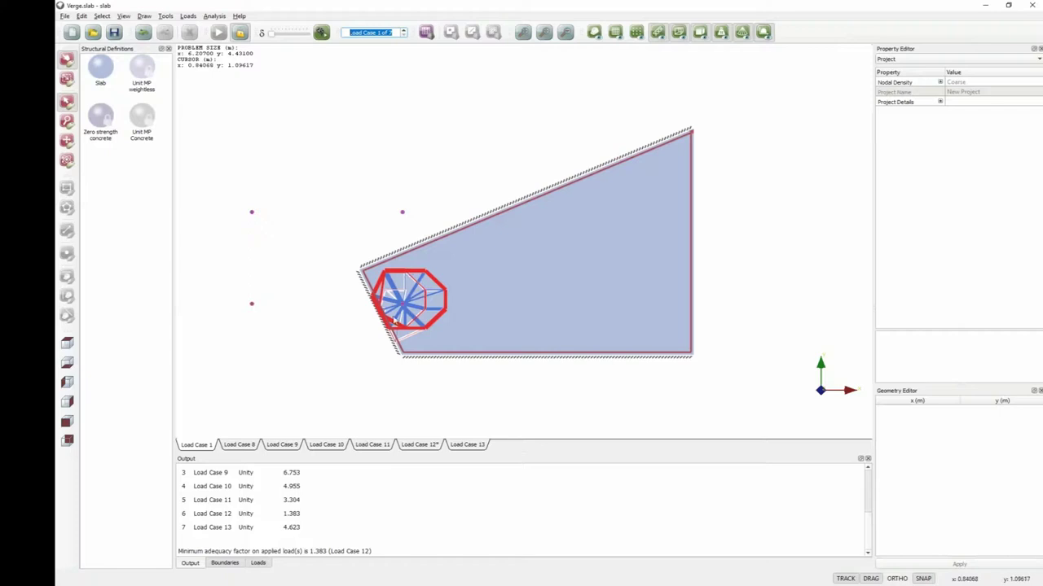
left_click(405, 33)
left_click(404, 32)
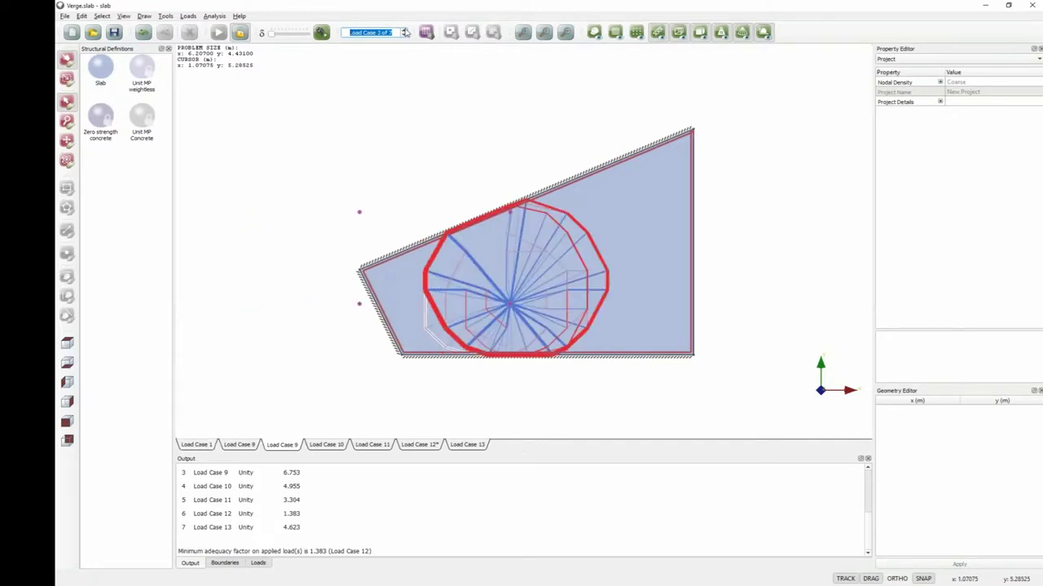
left_click(404, 32)
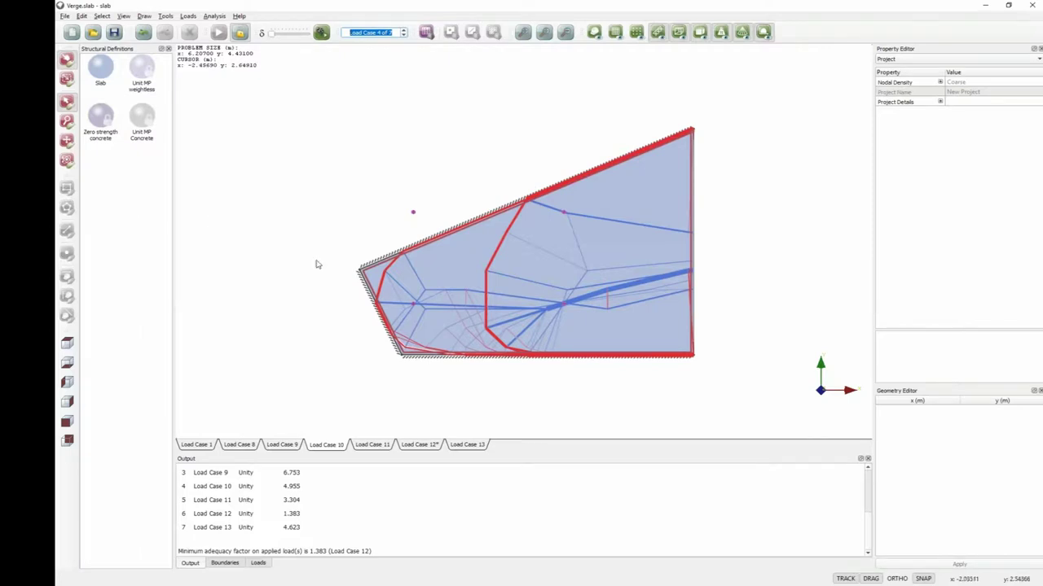
left_click(405, 31)
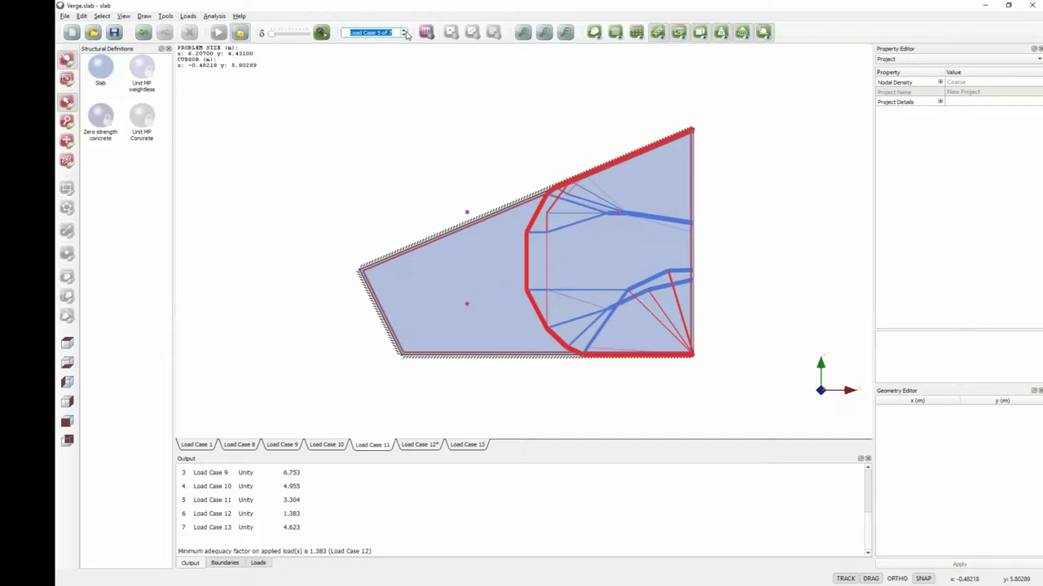
left_click(405, 31)
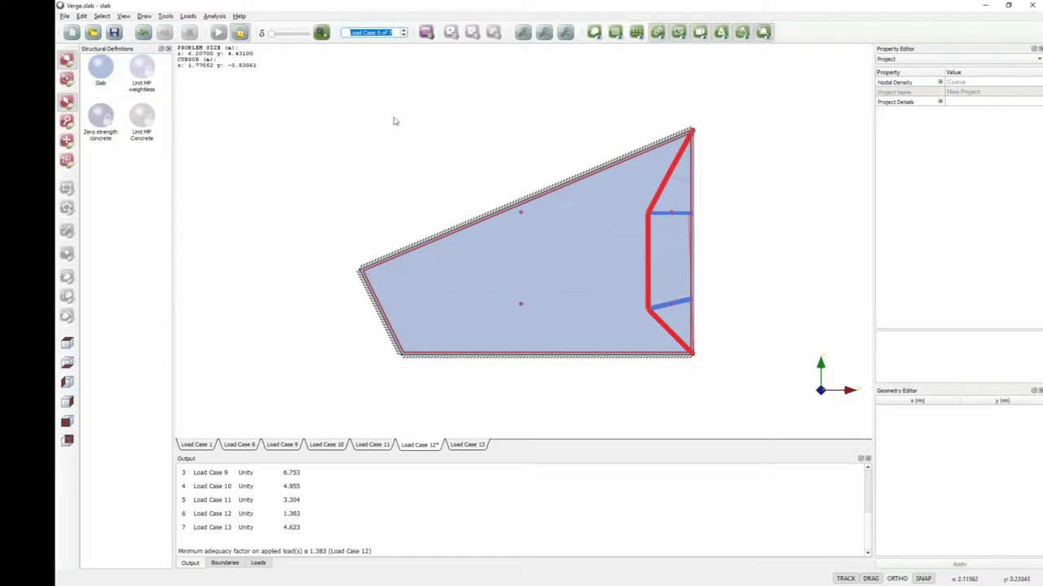
left_click(403, 31)
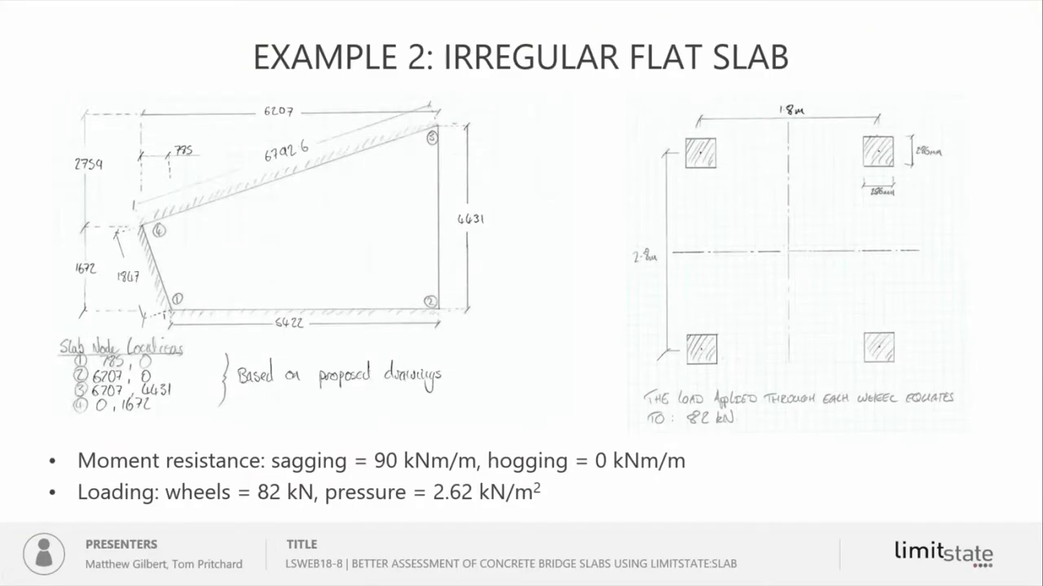
left_click(838, 308)
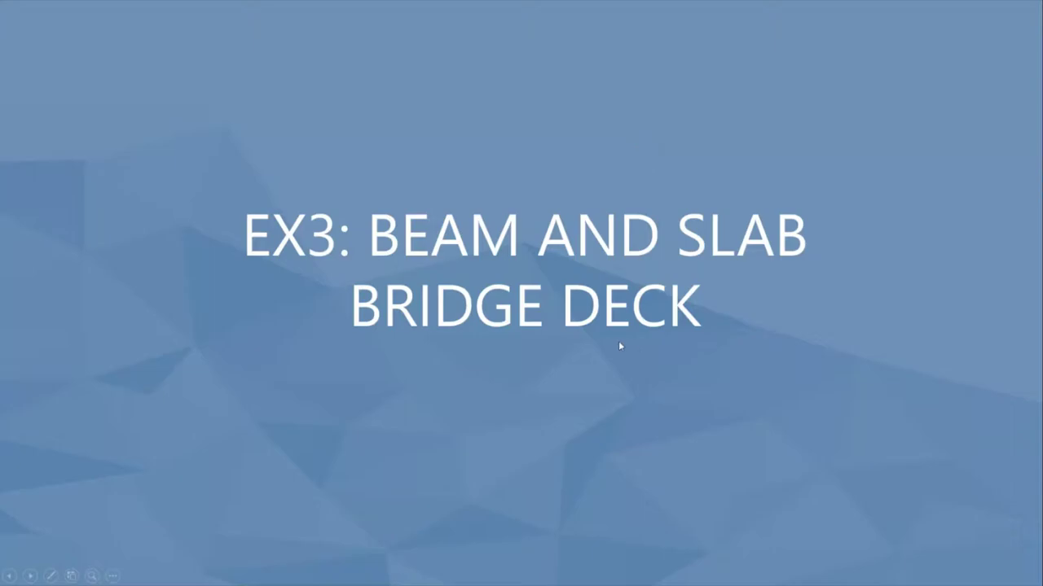
left_click(710, 336)
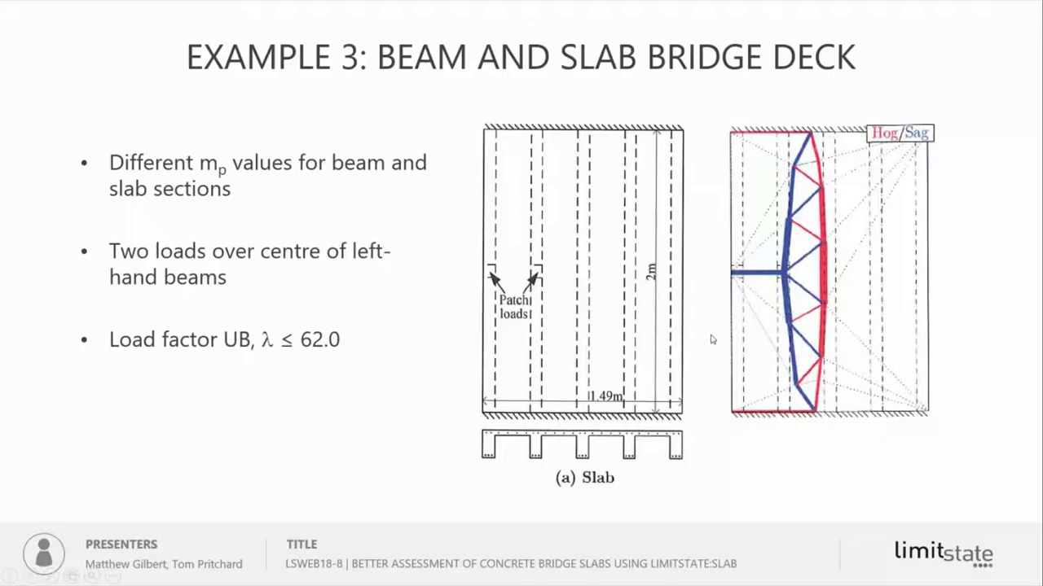
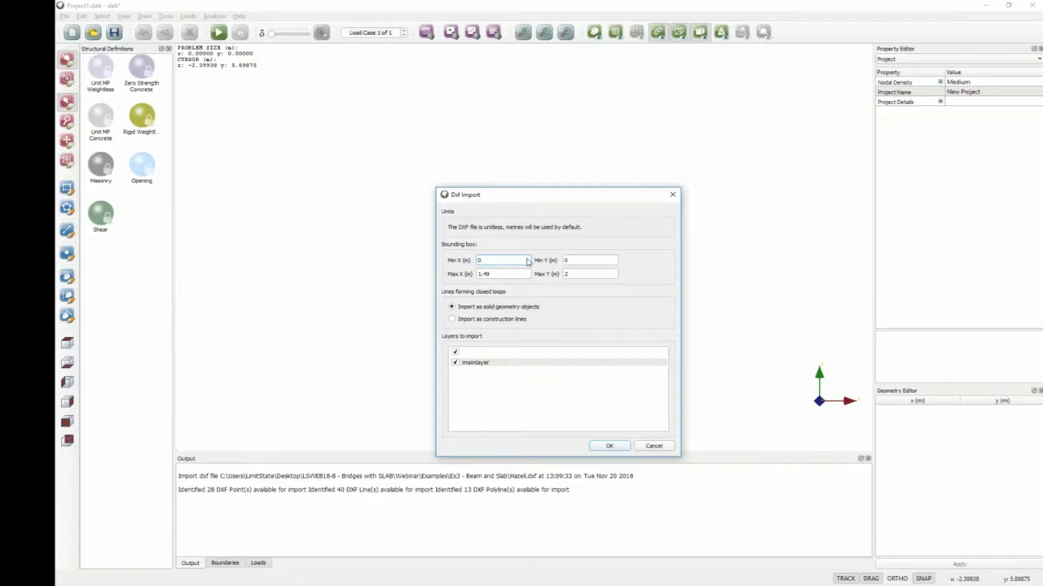
- Import the beam and slab DXF drawing with all its layers, converting closed loops into solid geometry objects
left_click(611, 446)
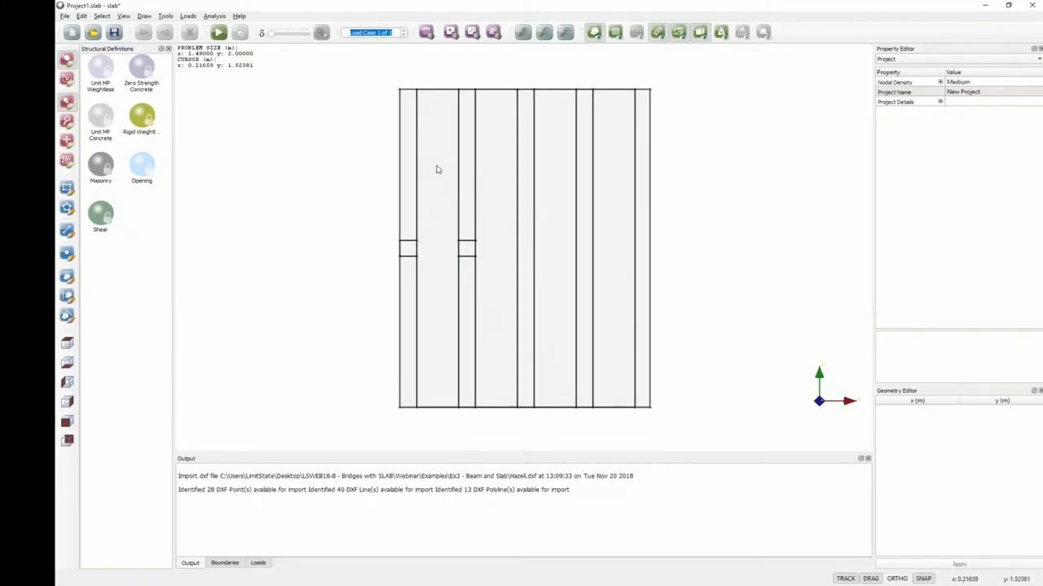
left_click(440, 355)
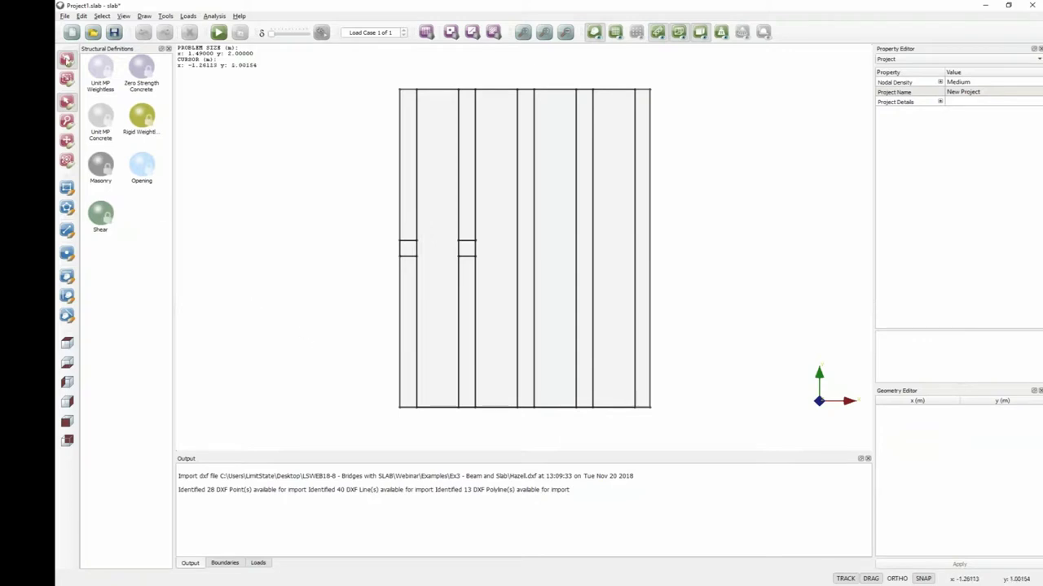
- Select the external boundaries along the deck's upper and lower edges and change their support type from Free to a supported condition
left_click_drag(388, 79, 709, 102)
left_click_drag(373, 391, 723, 428)
left_click(925, 59)
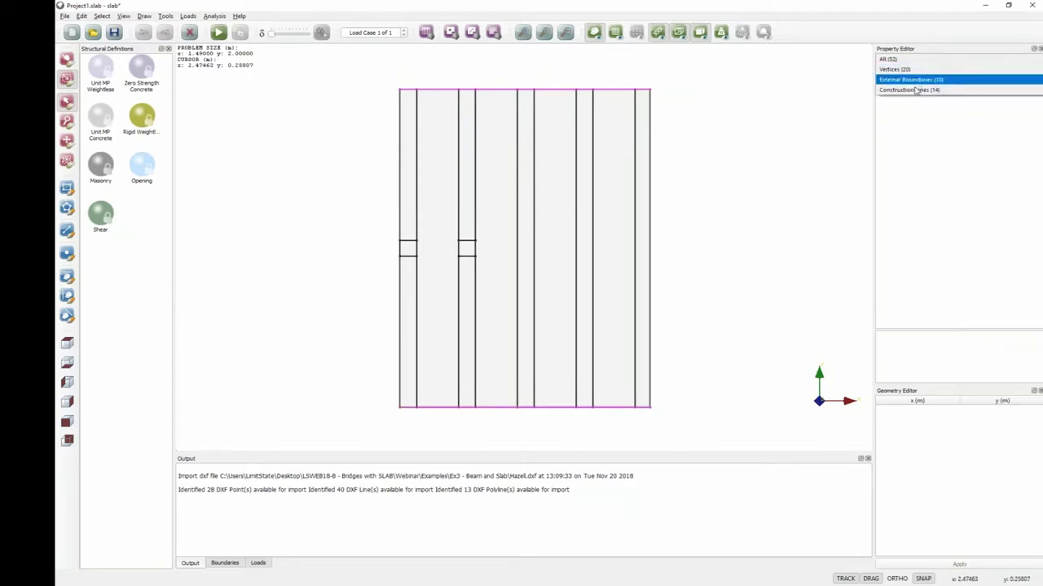
left_click(916, 80)
left_click(964, 112)
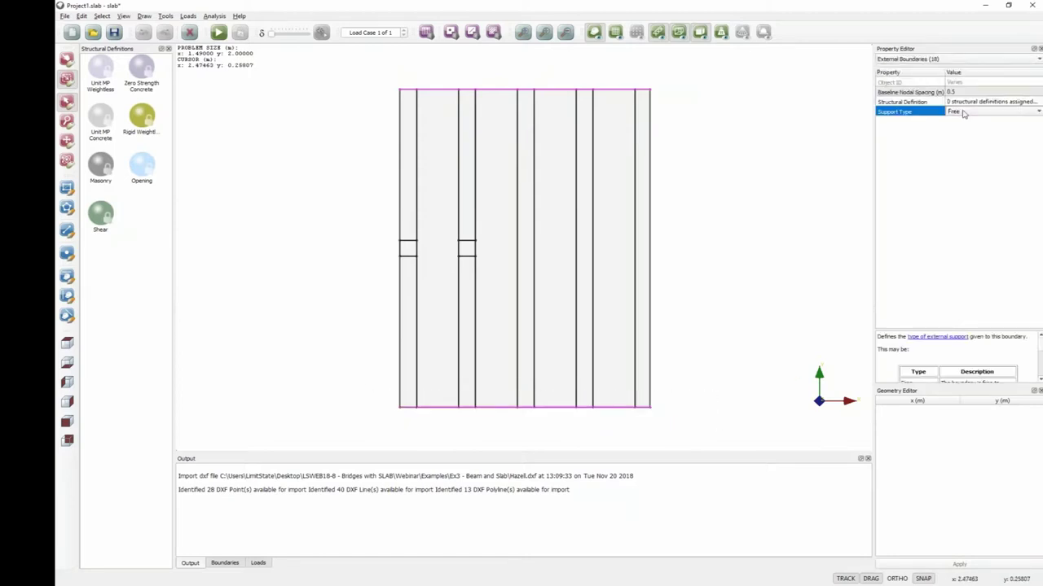
left_click(978, 114)
left_click(978, 146)
left_click(721, 205)
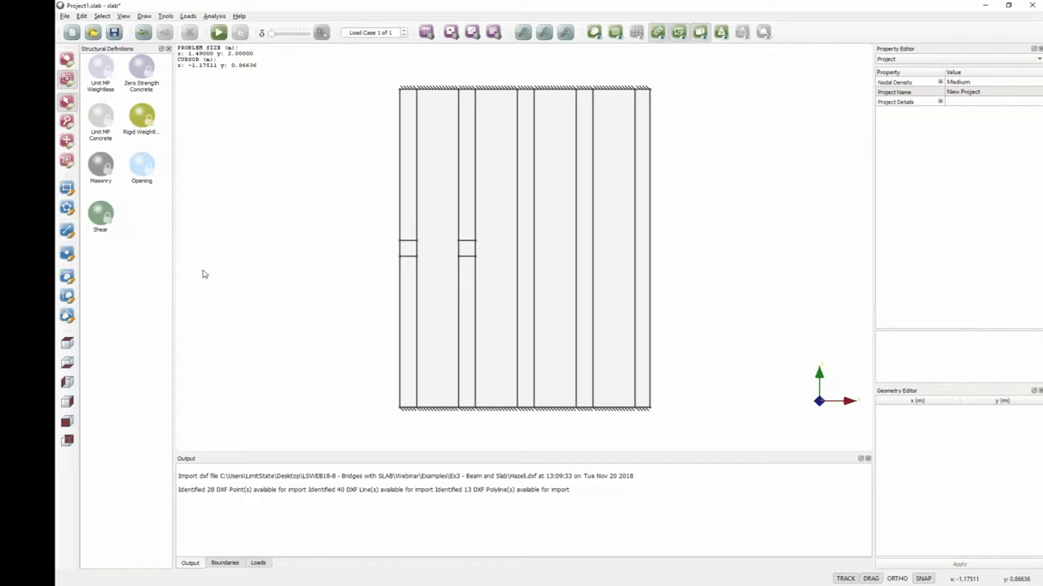
- Create a new flexural structural definition named Slab and give it the pale yellow-green colour #d5d5ab
right_click(132, 252)
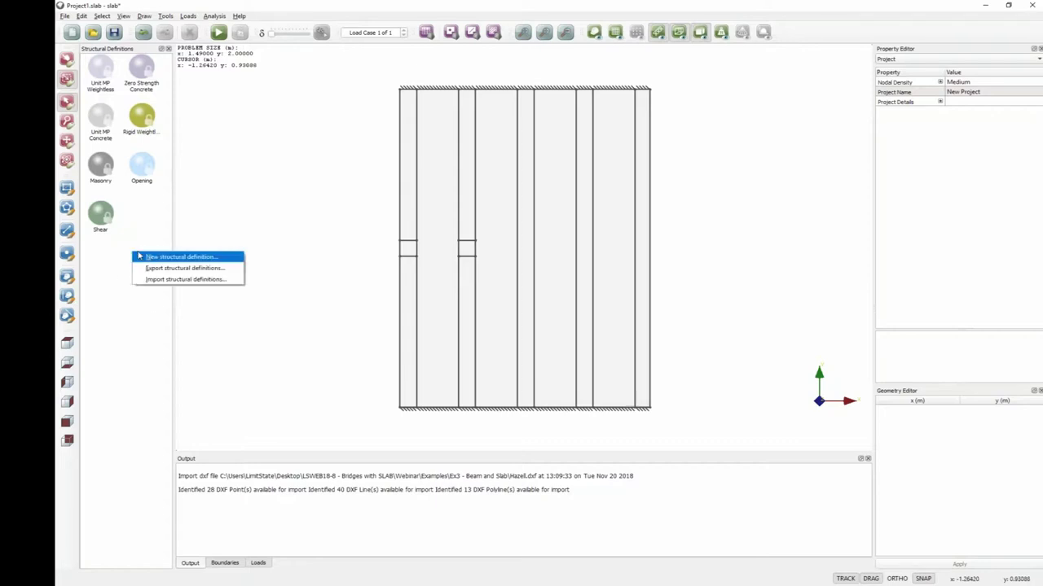
left_click(148, 259)
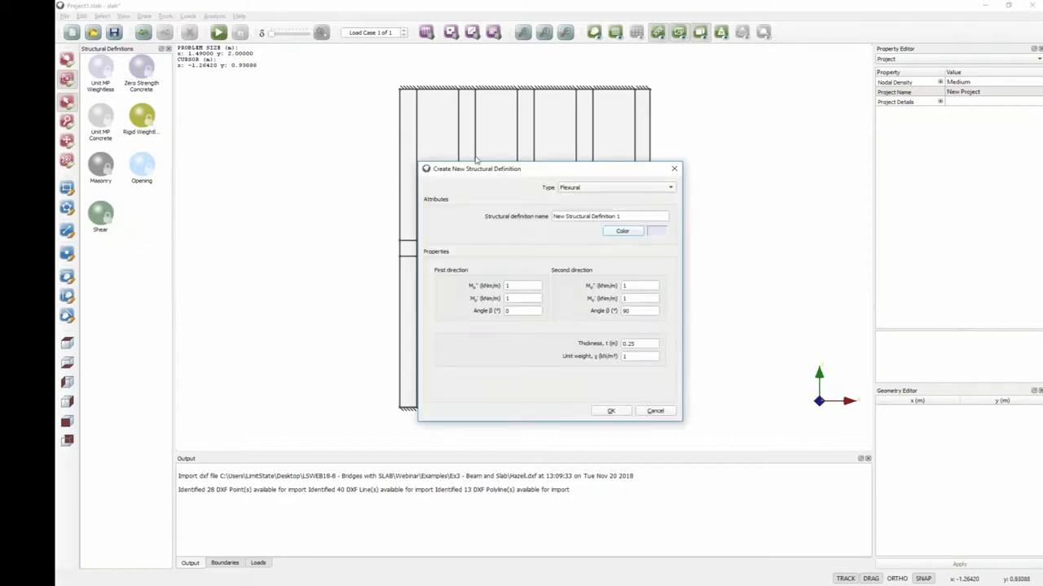
triple_click(589, 215)
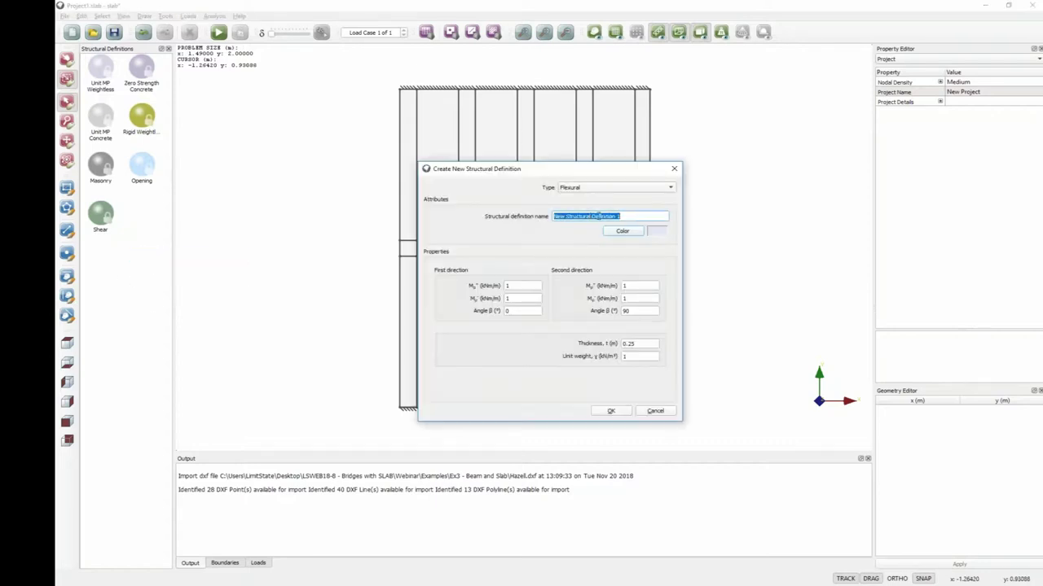
type("Slab")
left_click(623, 232)
left_click(461, 236)
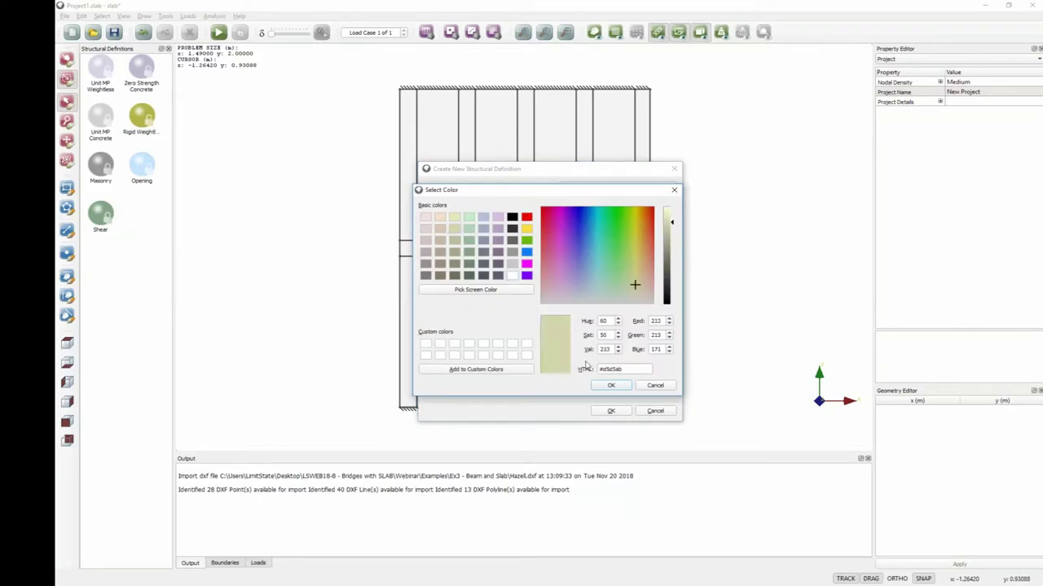
left_click(610, 385)
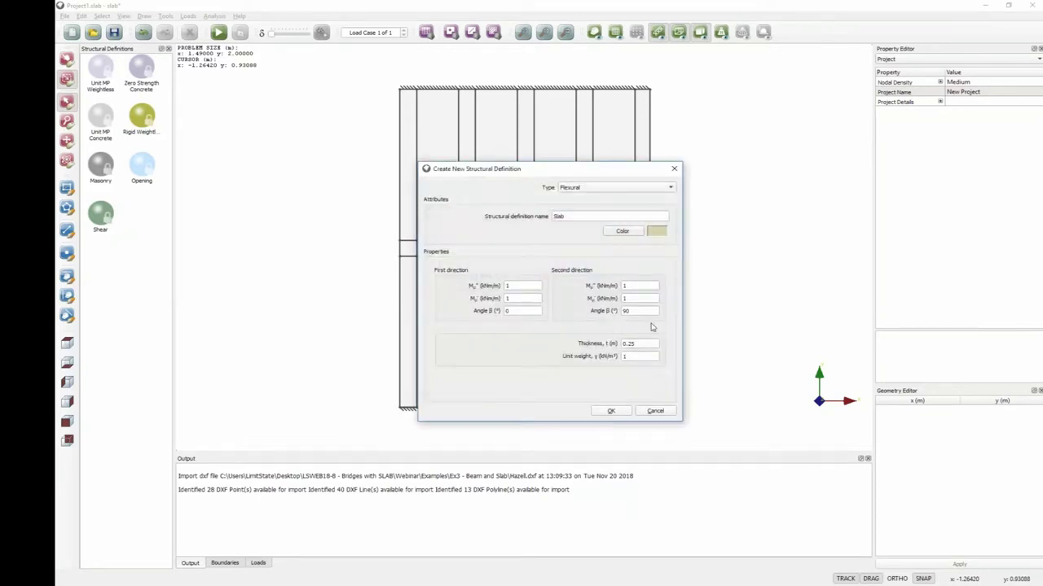
- Enter the Slab definition's moment capacities in both directions and its thickness, and set its unit weight to 24 kN/m³
double_click(527, 285)
double_click(534, 299)
type("3")
double_click(639, 285)
double_click(641, 299)
double_click(646, 344)
double_click(635, 346)
double_click(642, 357)
type("24")
left_click(611, 411)
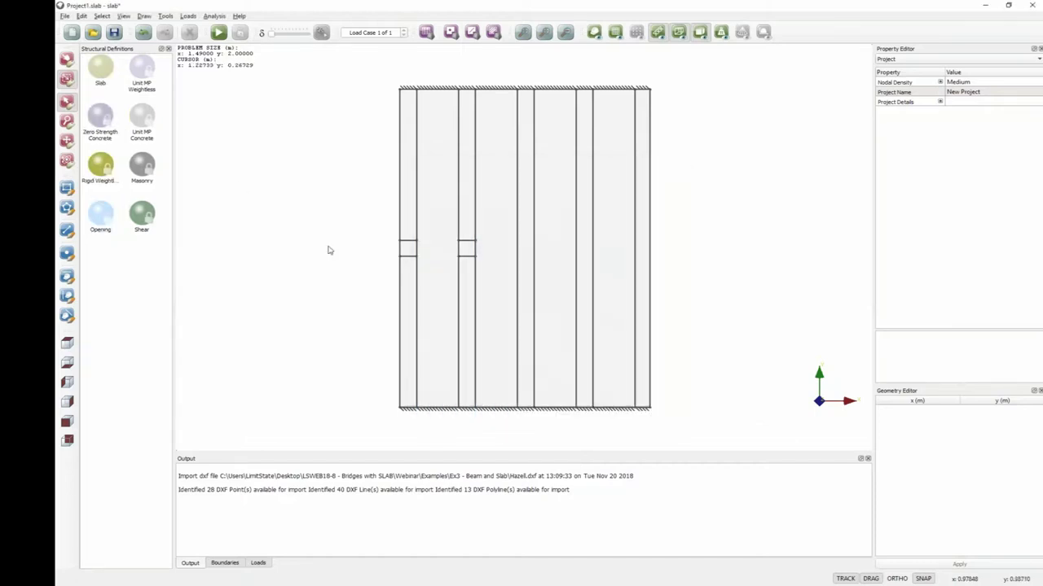
- Create another flexural structural definition named Beam and give it the grey-blue colour #9facc6
right_click(119, 287)
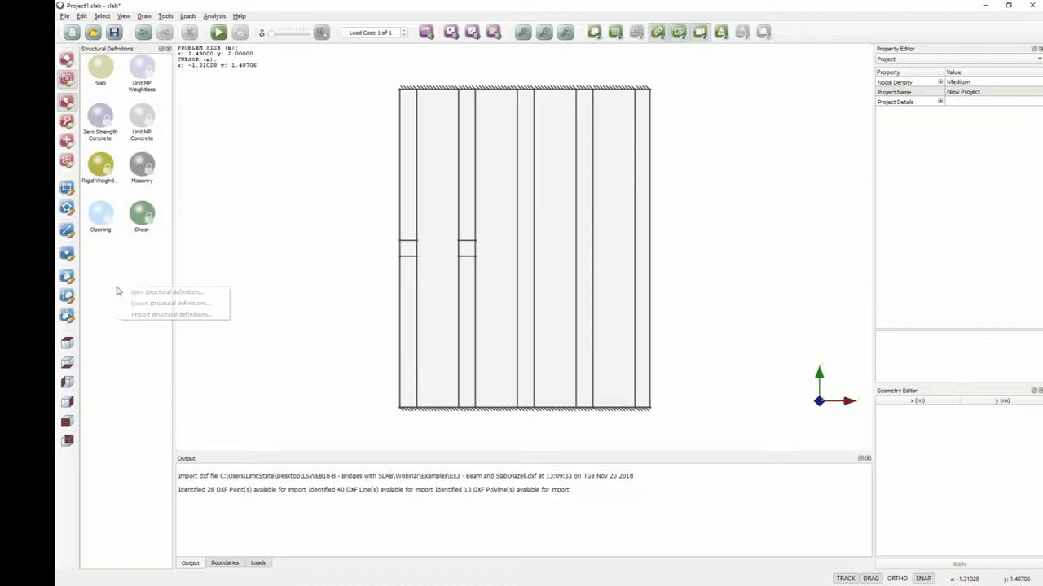
left_click(148, 293)
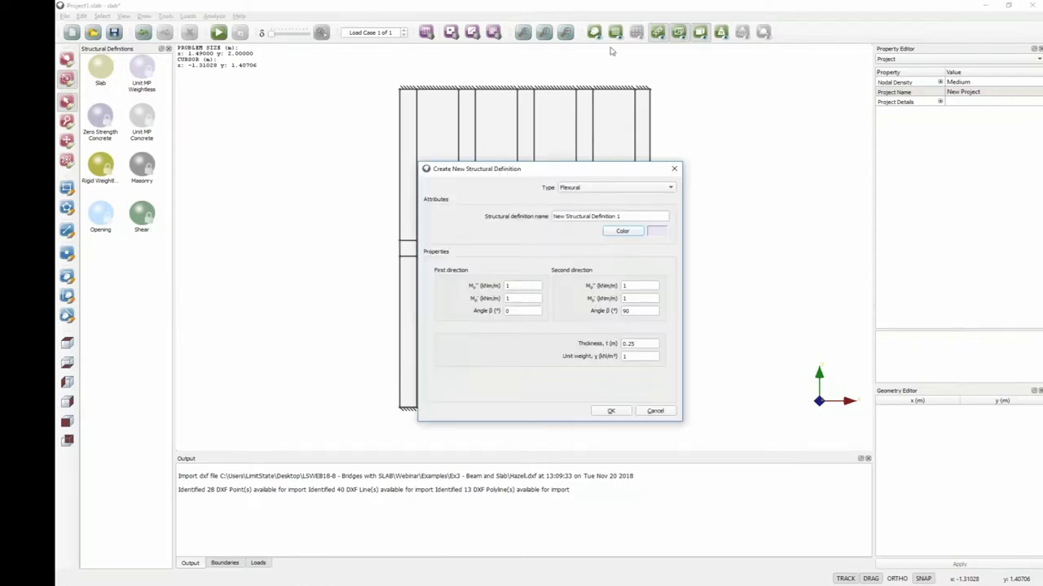
triple_click(575, 214)
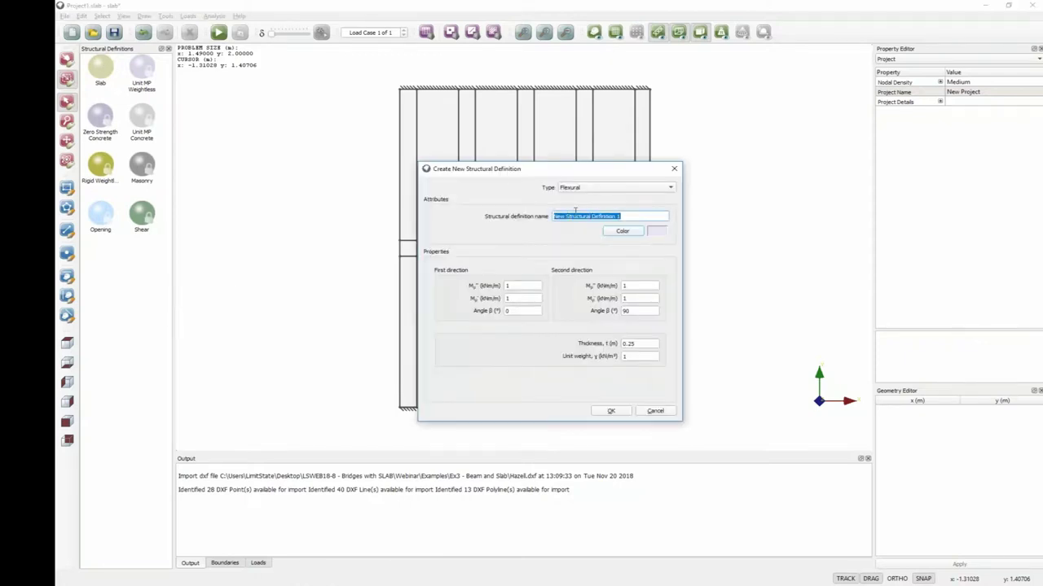
type("Beam")
left_click(623, 232)
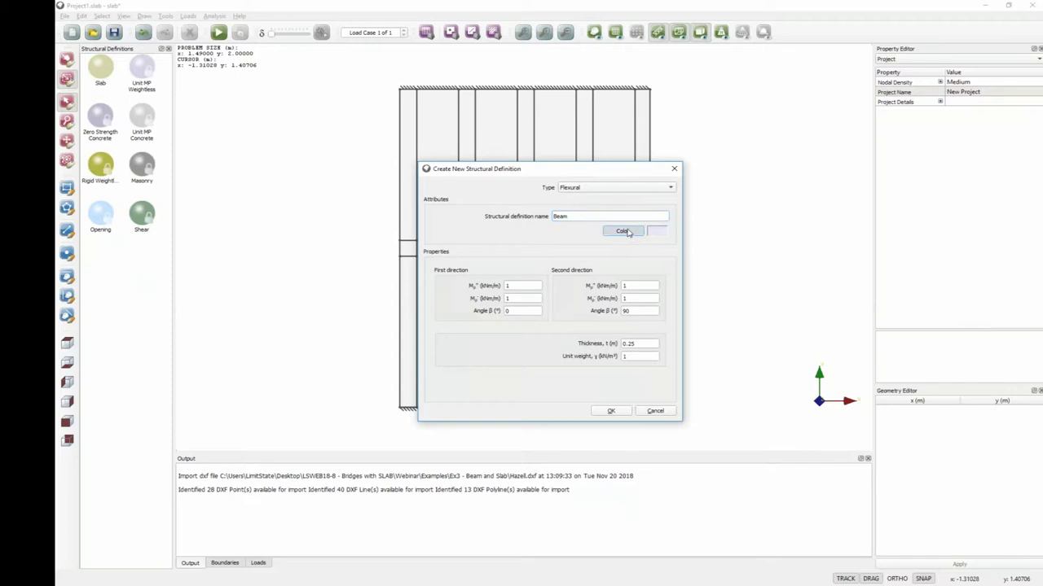
left_click(487, 231)
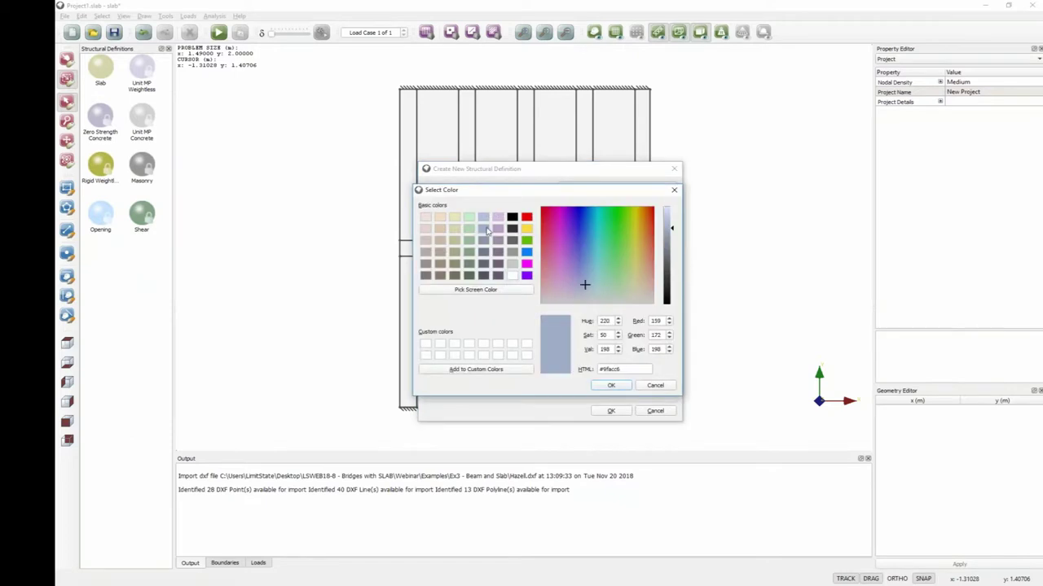
left_click(611, 385)
- Set the Beam definition's moment capacities to 150 and 120 kNm/m in the first direction, 500 and 300 in the second, and its thickness to 0.2 m
double_click(522, 285)
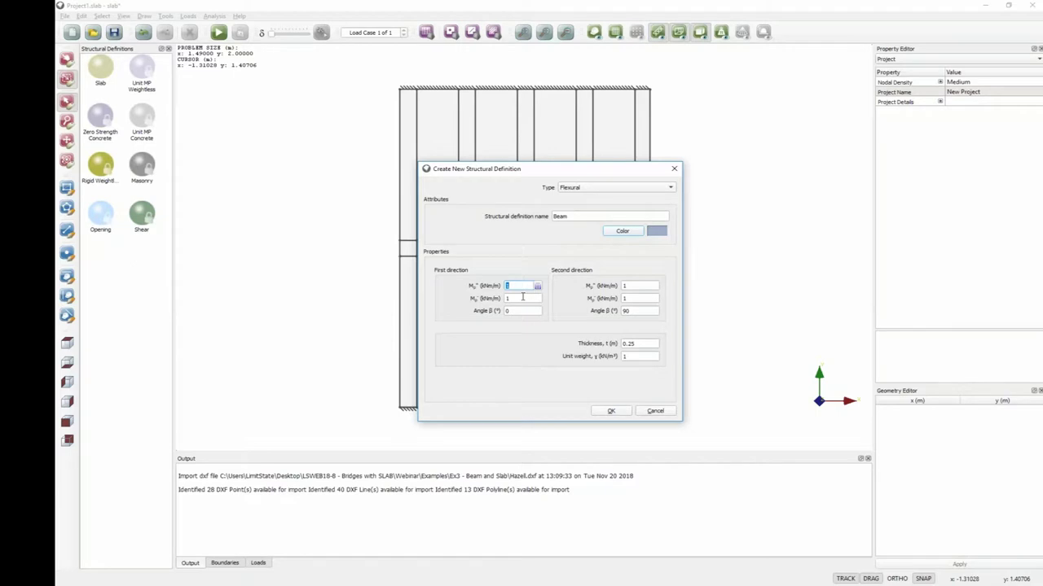
double_click(522, 298)
double_click(648, 284)
double_click(635, 299)
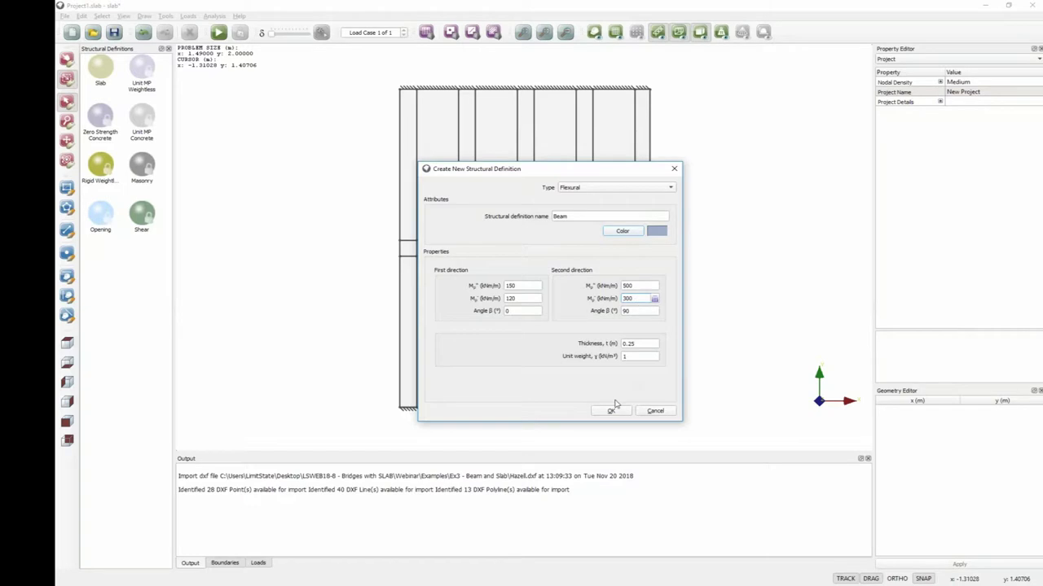
double_click(638, 345)
type("0.2")
key("Tab")
left_click(611, 411)
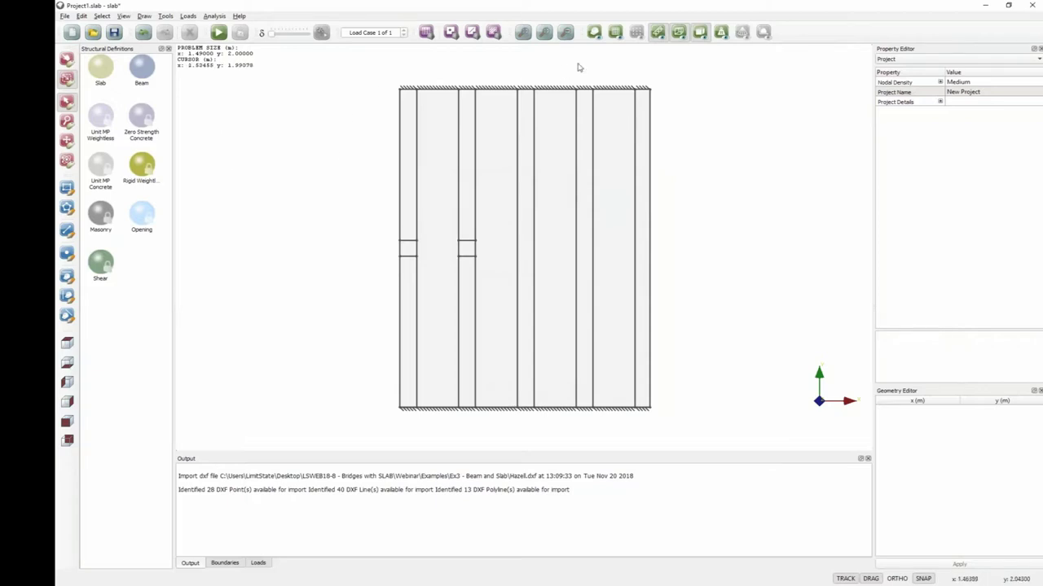
- Assign the Slab definition to the four wide deck strips and the Beam definition to the upper part of the first narrow strip
left_click_drag(96, 73, 495, 147)
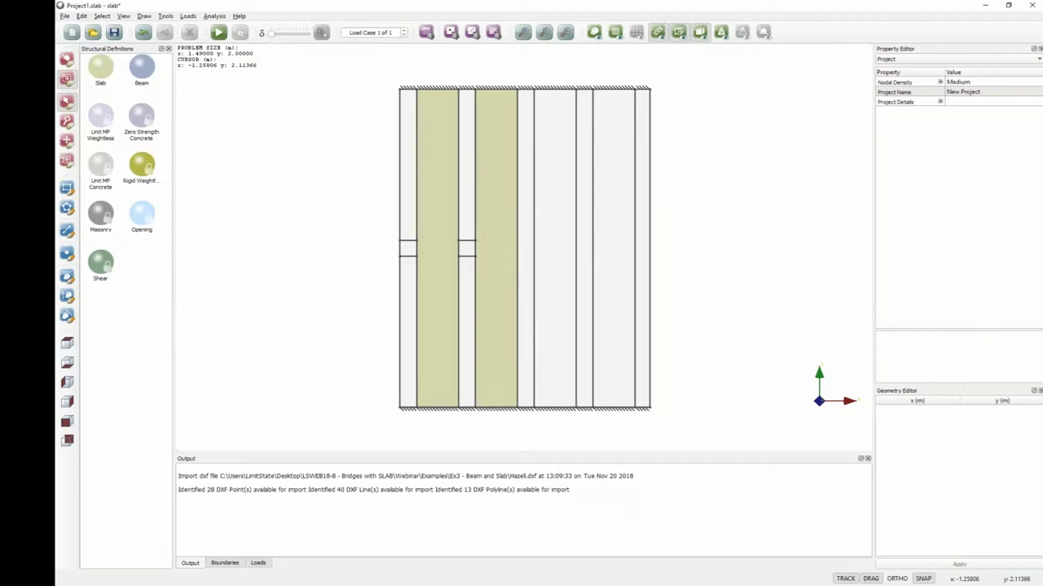
left_click_drag(104, 65, 612, 149)
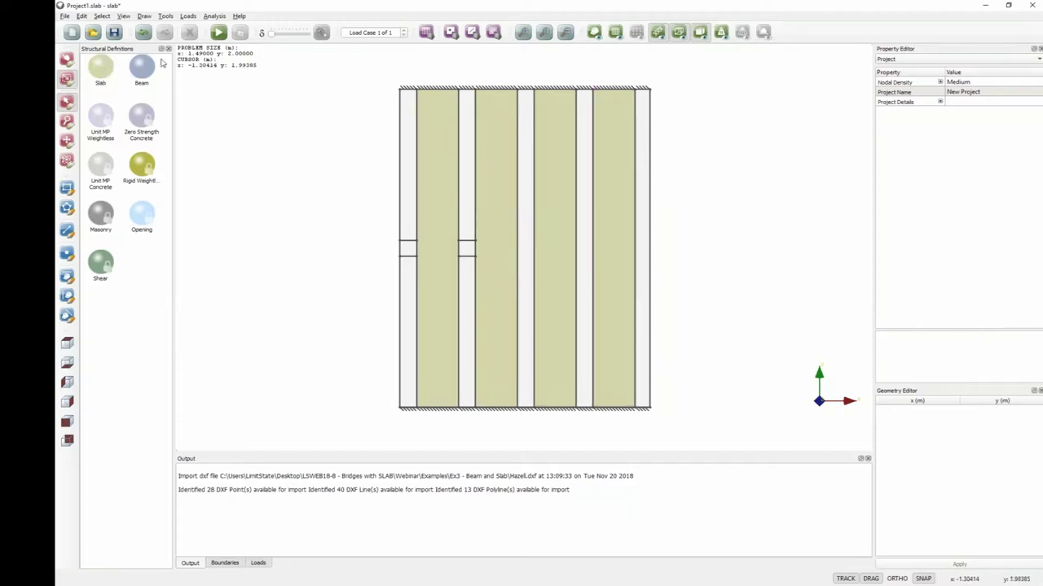
left_click_drag(141, 69, 409, 221)
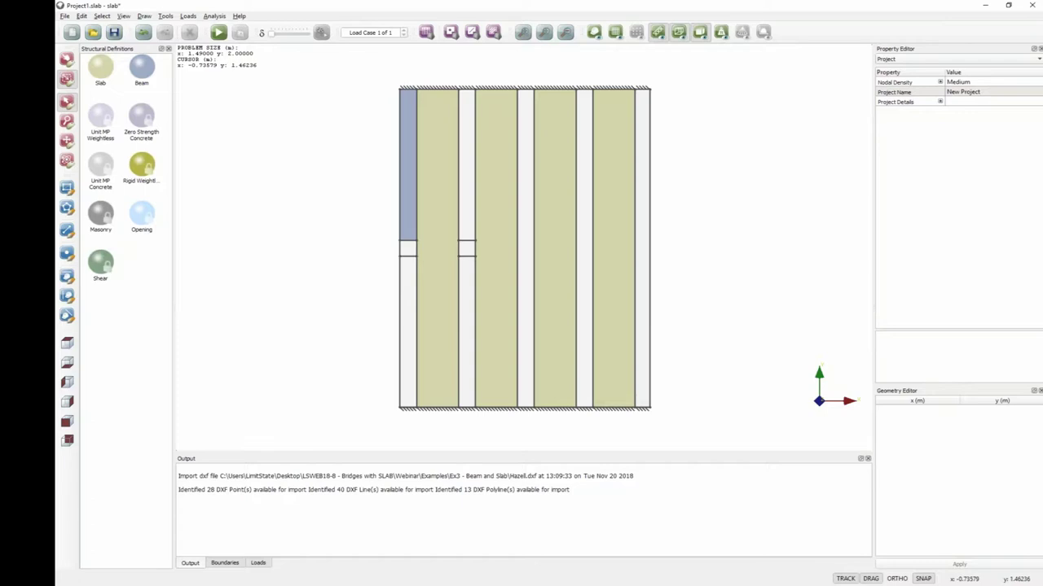
- Assign the Beam definition to all remaining solids in the five narrow strips, including the small mid-length patches
left_click(411, 249)
left_click(411, 286, "shift")
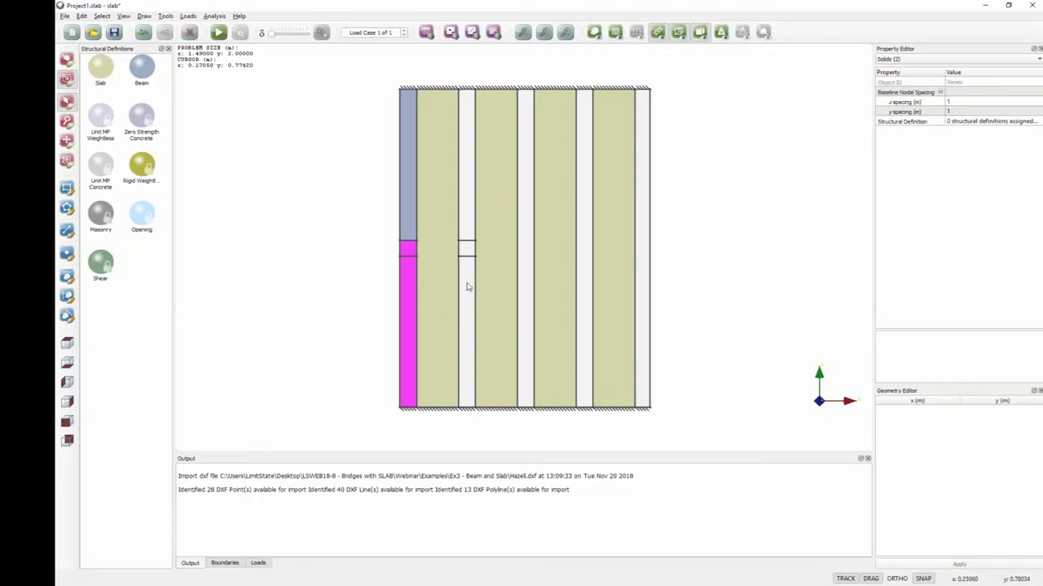
left_click(469, 285, "shift")
left_click(468, 249, "shift")
left_click(467, 231, "shift")
left_click(526, 228, "shift")
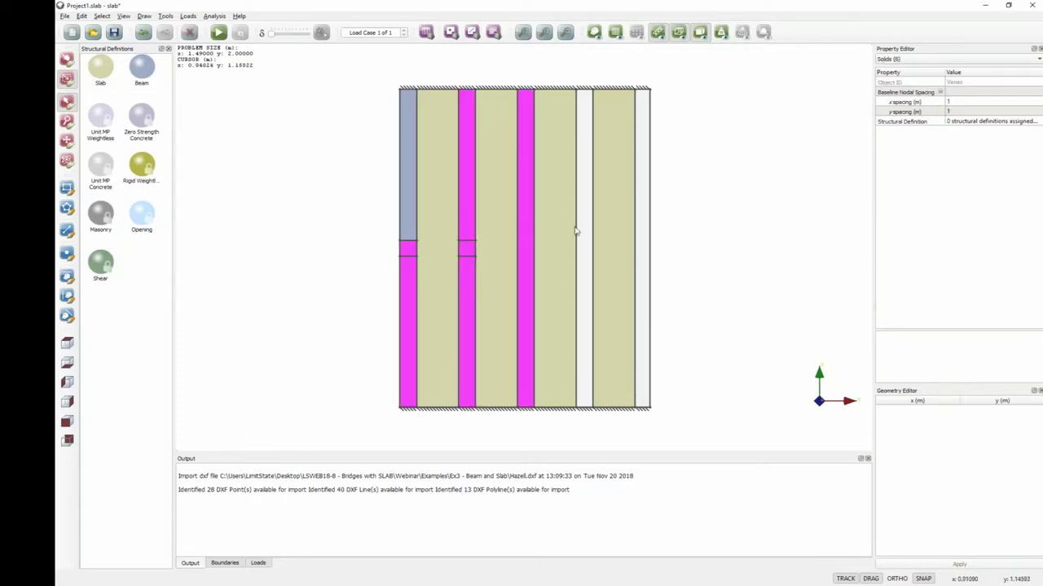
left_click(584, 233, "shift")
left_click(642, 237, "shift")
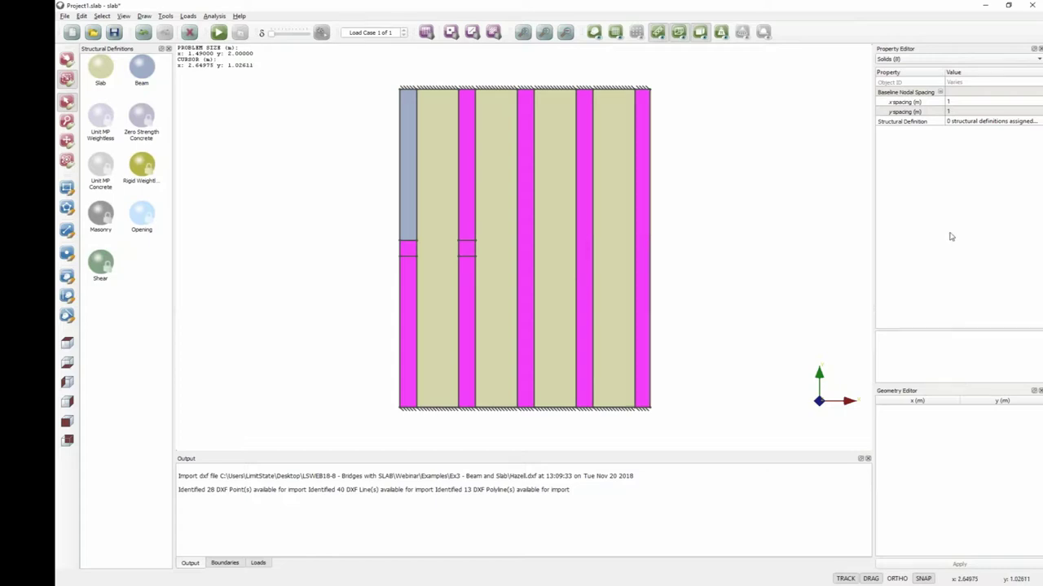
left_click(1001, 122)
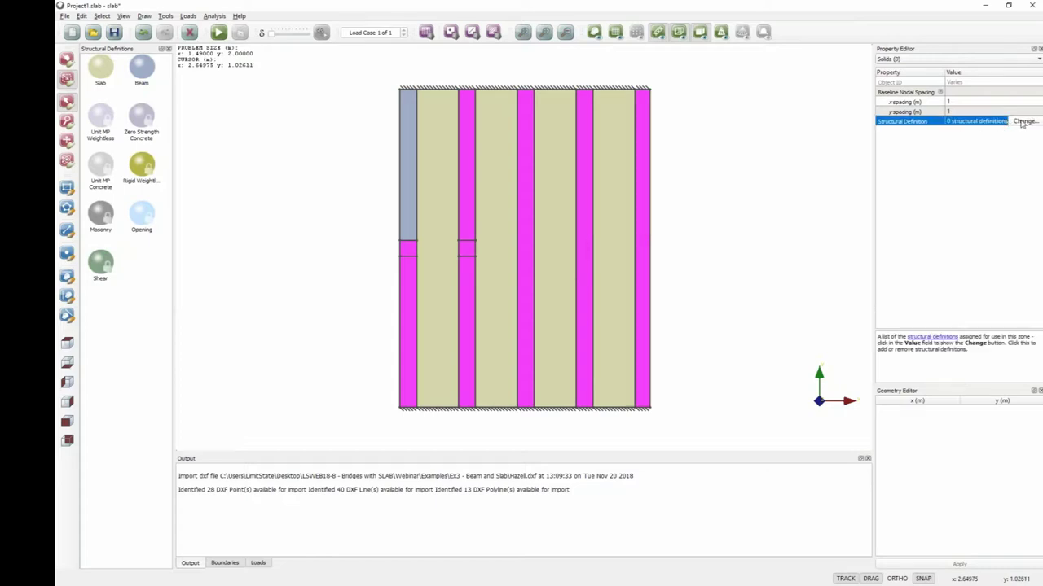
left_click(1024, 122)
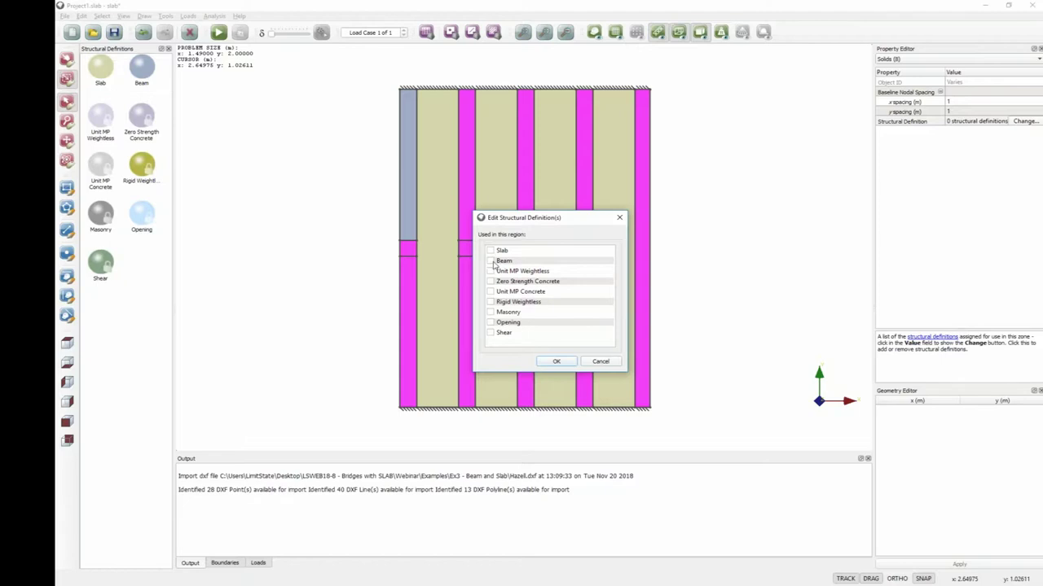
left_click(491, 260)
left_click(561, 361)
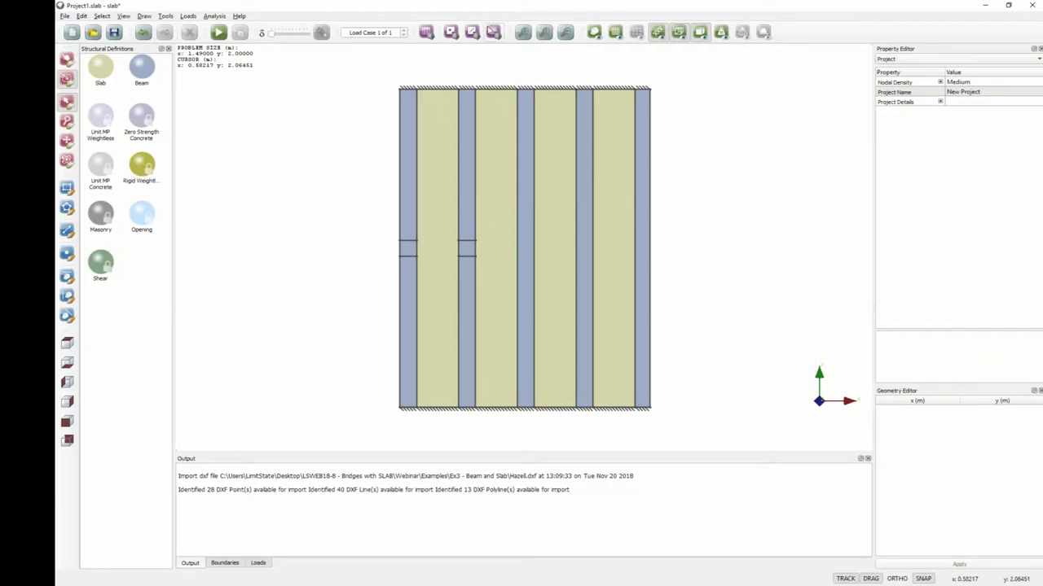
- Add the existing Unit point load at position 0.4, 1.0 in the small patch on the second beam
left_click(451, 32)
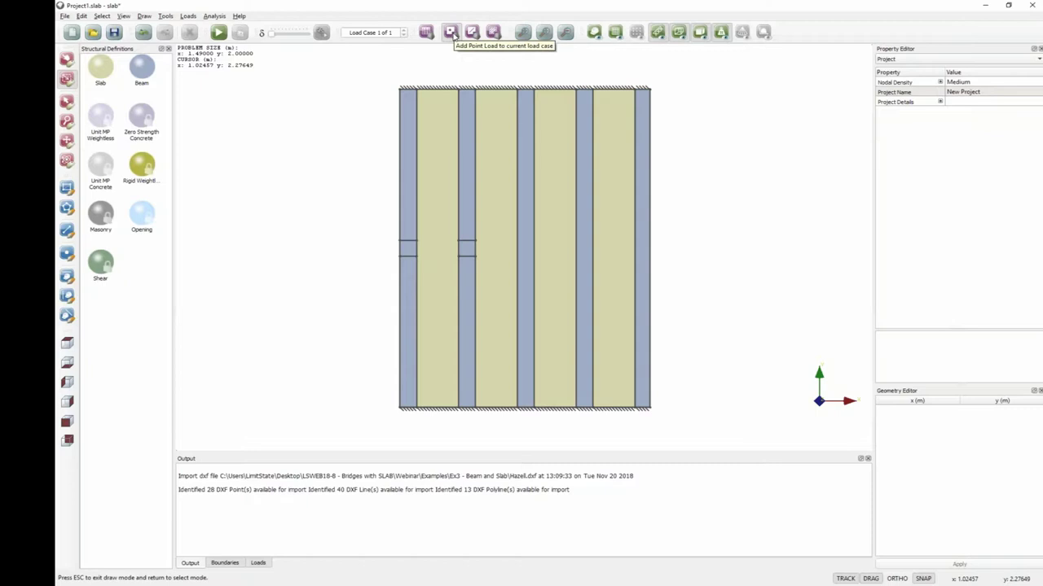
left_click(452, 32)
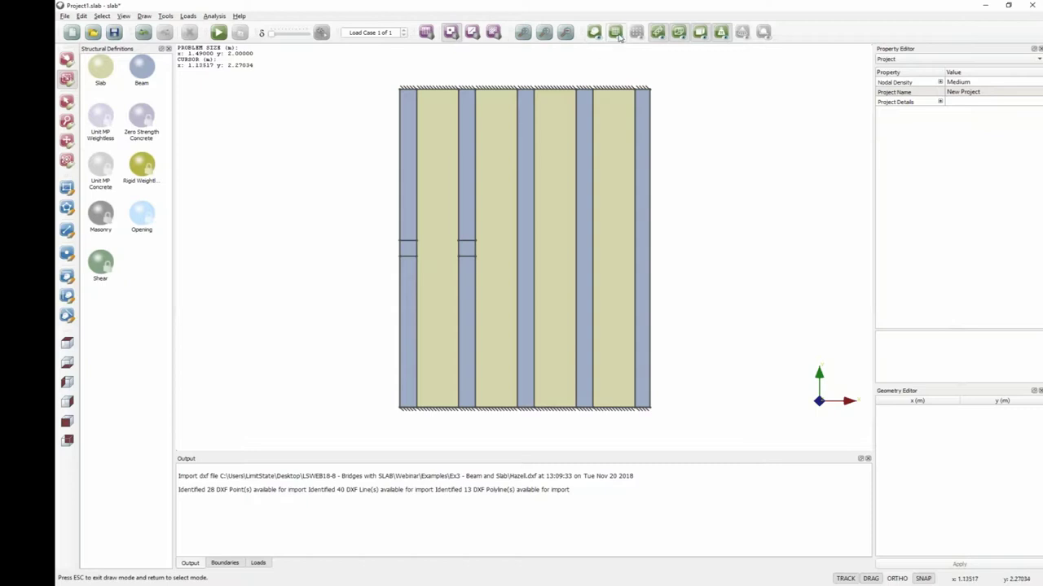
scroll(449, 261, "up", 5)
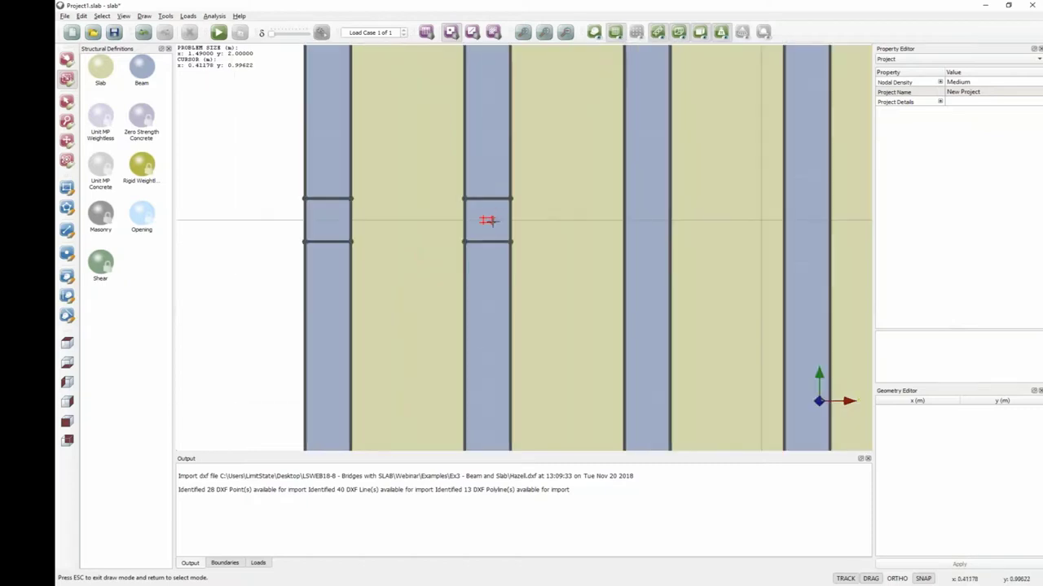
left_click(487, 221)
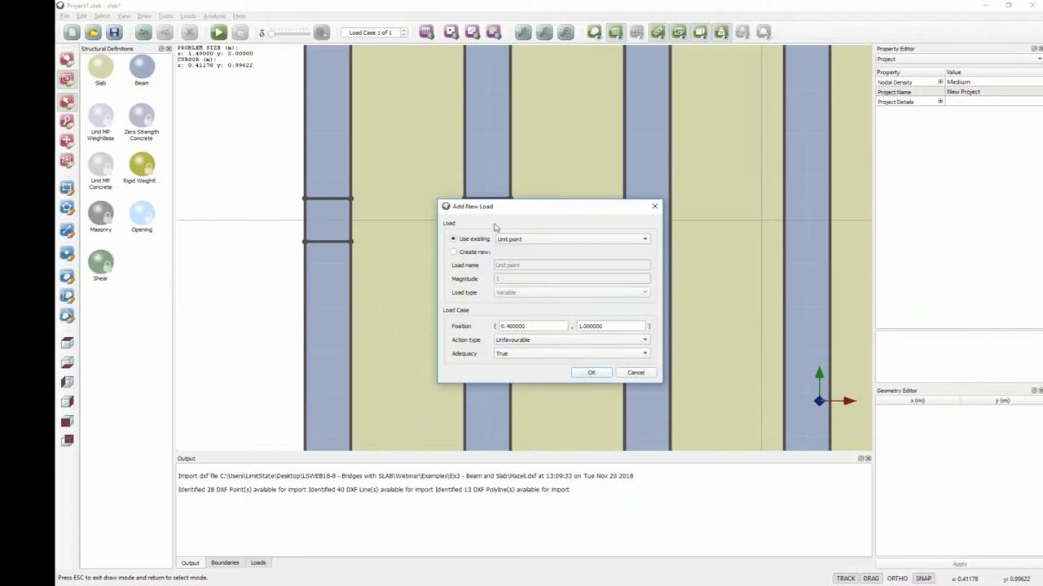
left_click(588, 373)
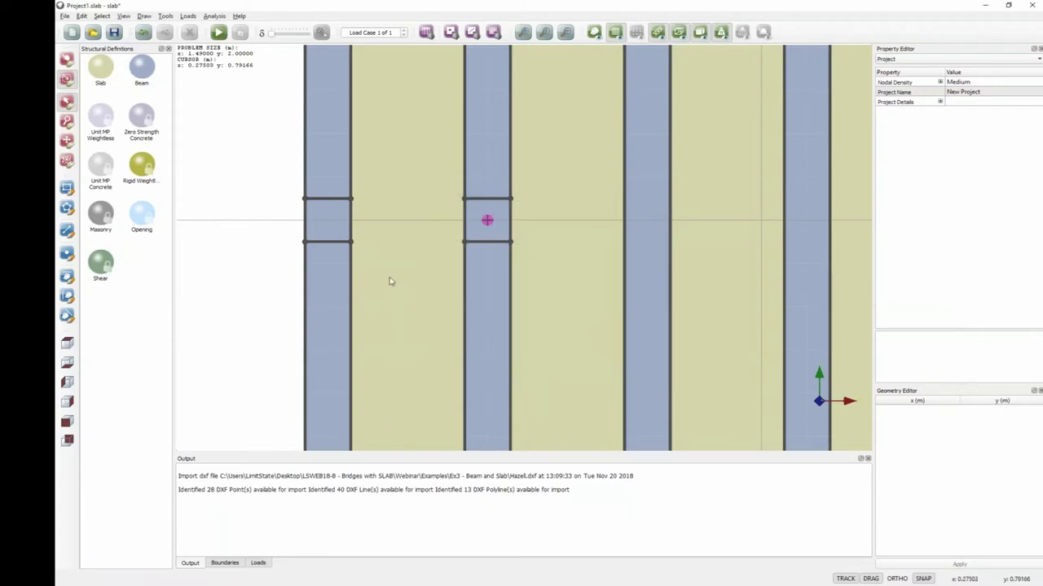
- Add another Unit point load in the first beam's small patch, with its position set to 0.05, 1.0
left_click(461, 37)
left_click(304, 221)
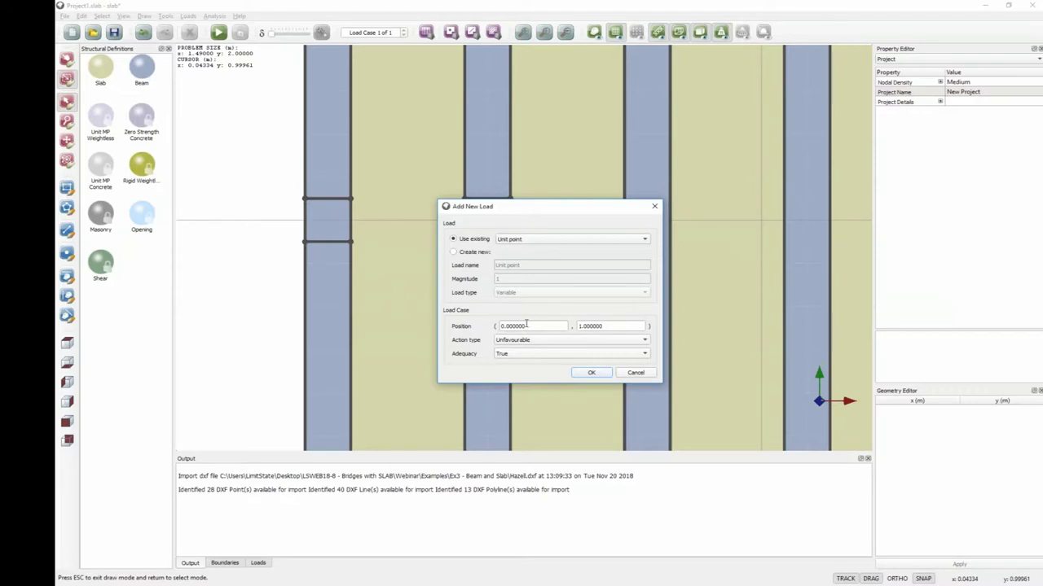
double_click(546, 326)
type("0.05")
left_click(591, 373)
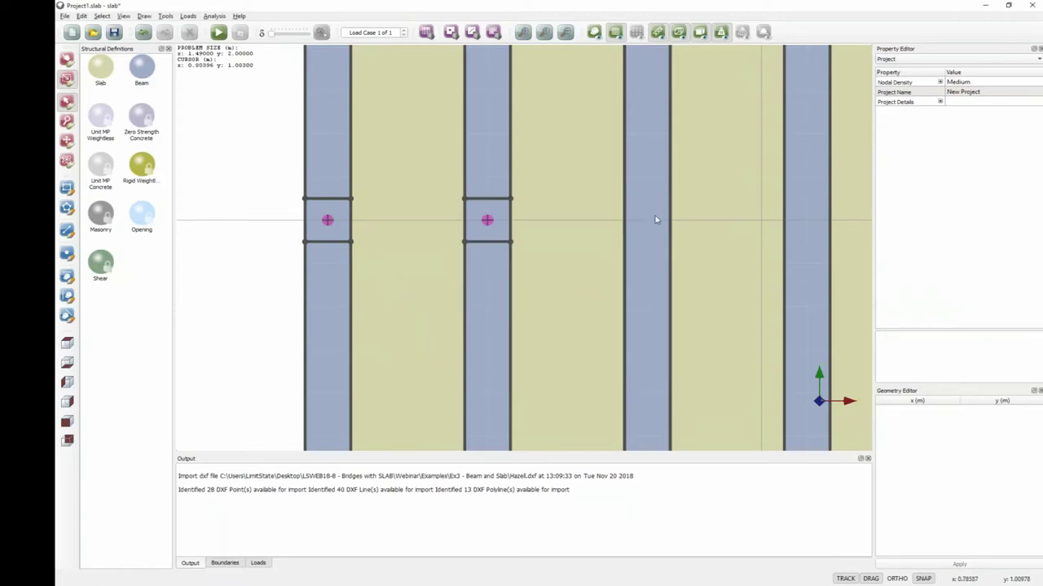
- Set the project's nodal density to Very Fine and solve the load case, accepting the self-weight diagnostics
scroll(534, 245, "down", 3)
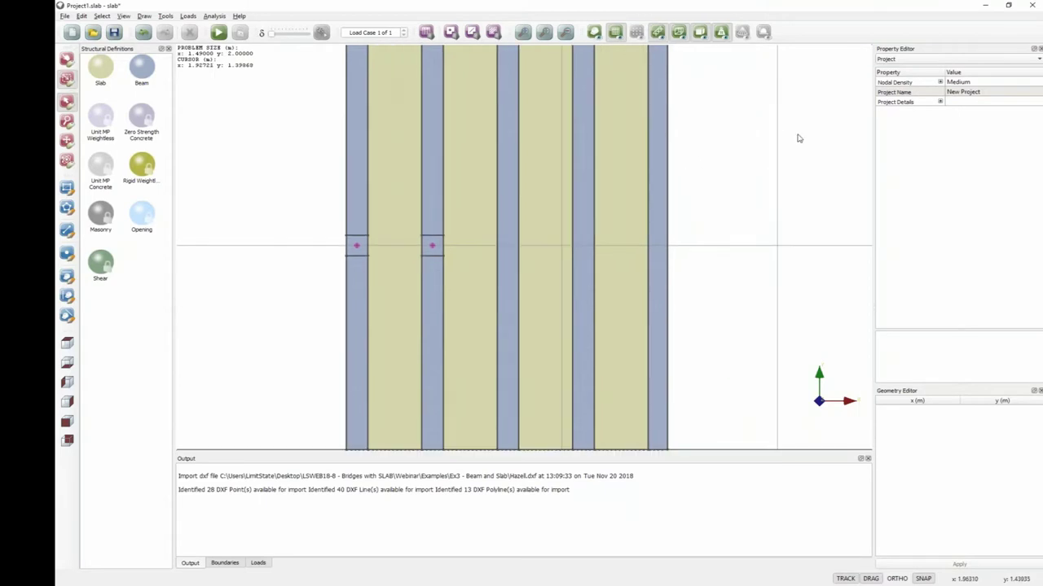
left_click(970, 85)
left_click(969, 85)
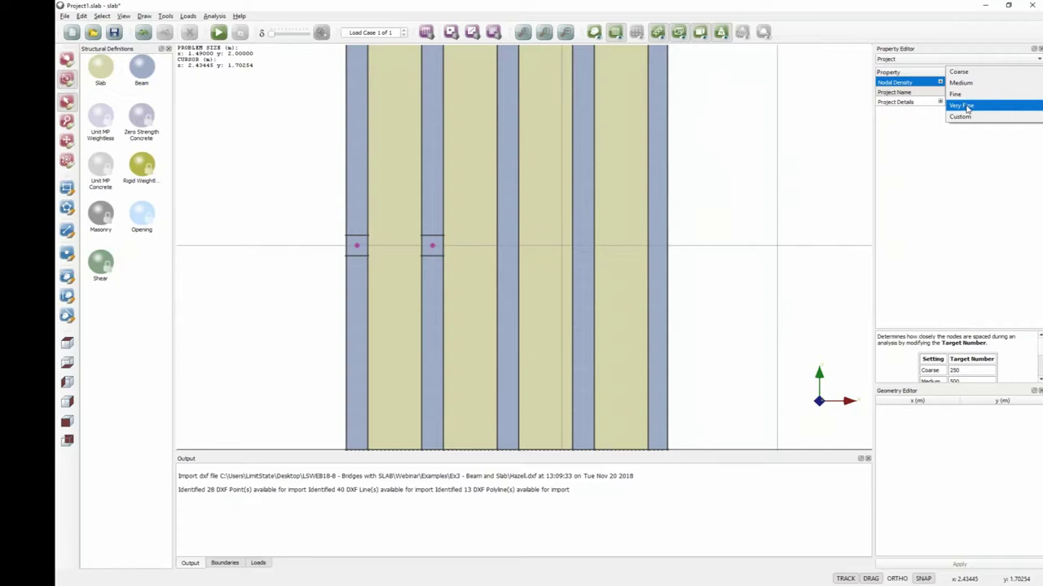
left_click(969, 106)
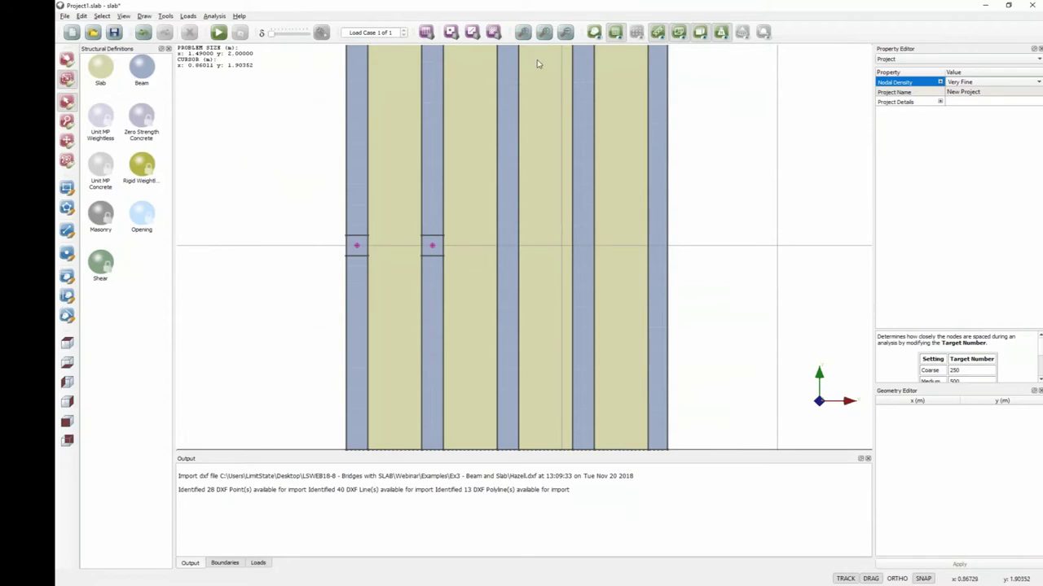
left_click(222, 31)
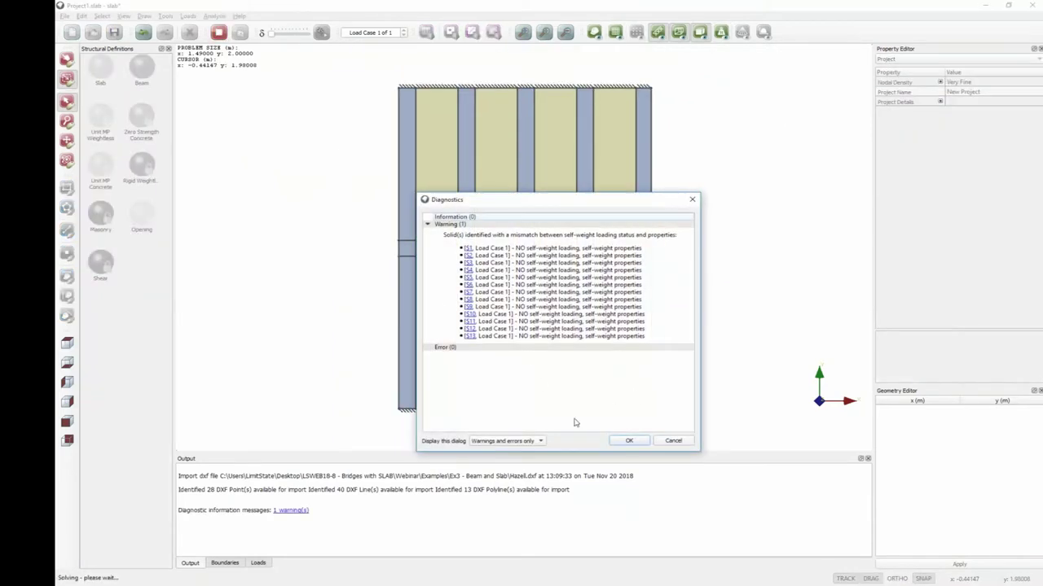
left_click(631, 442)
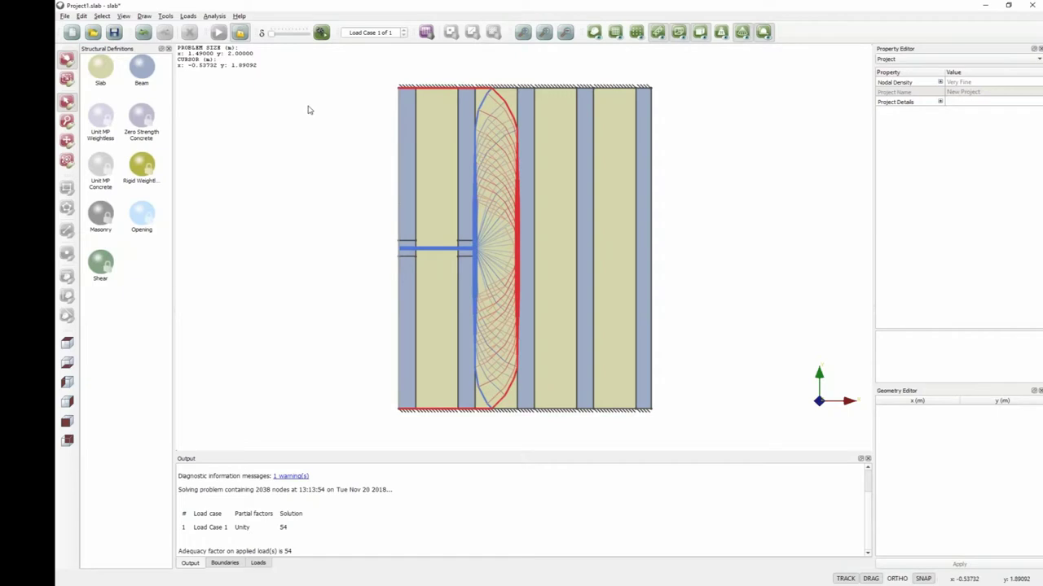
- Animate the solved failure mechanism, reset the displacement magnification to zero and close the BridgeAnimation.gif viewer
left_click(322, 33)
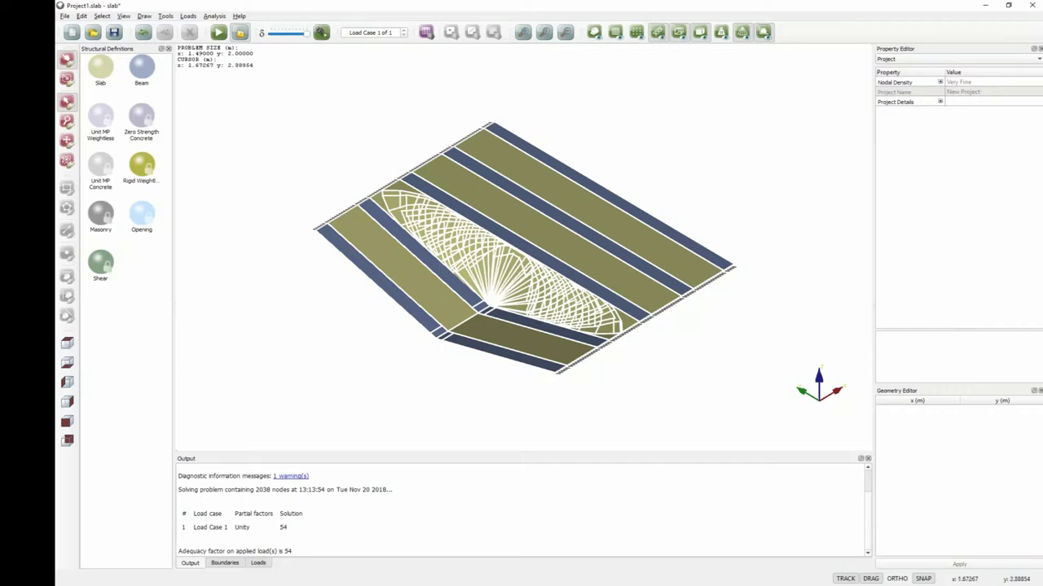
left_click_drag(273, 36, 263, 34)
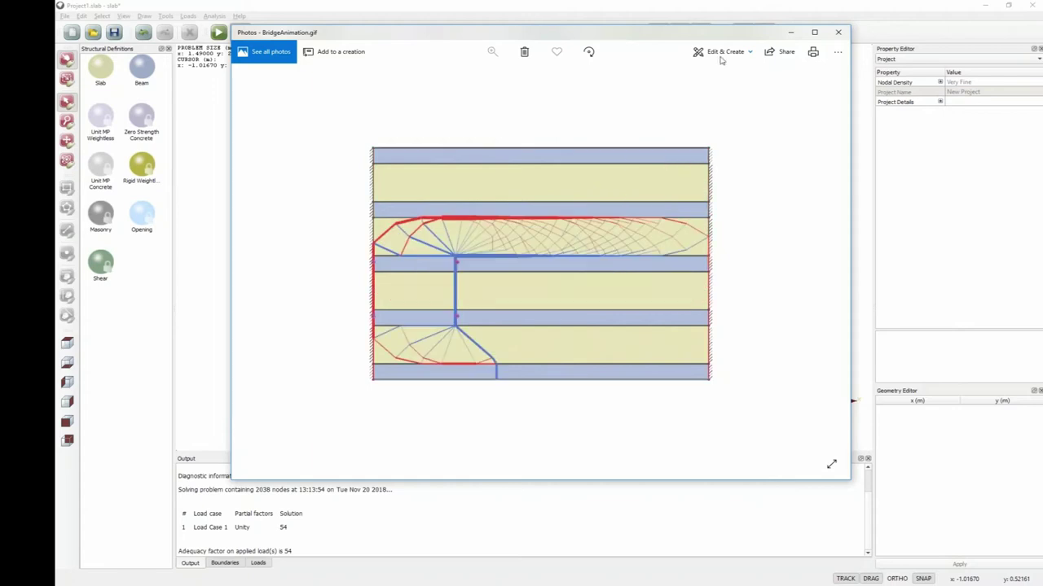
left_click(838, 33)
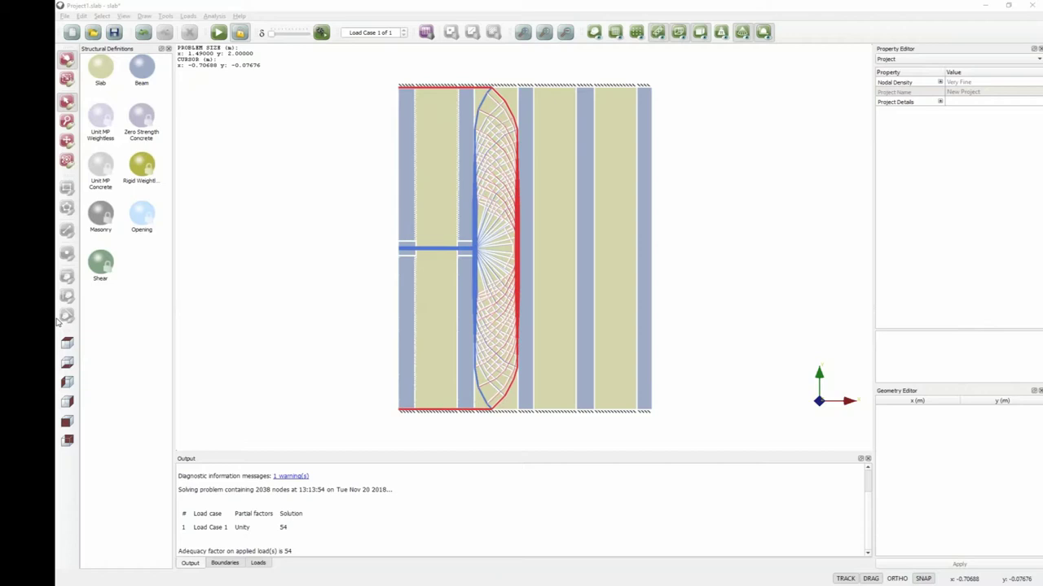
- Unlock the solved model and, with the grid shown, draw a rectangle from 0.5, 1.5 to 0.6, 1.4 in the slab between the second and third beams
left_click(241, 33)
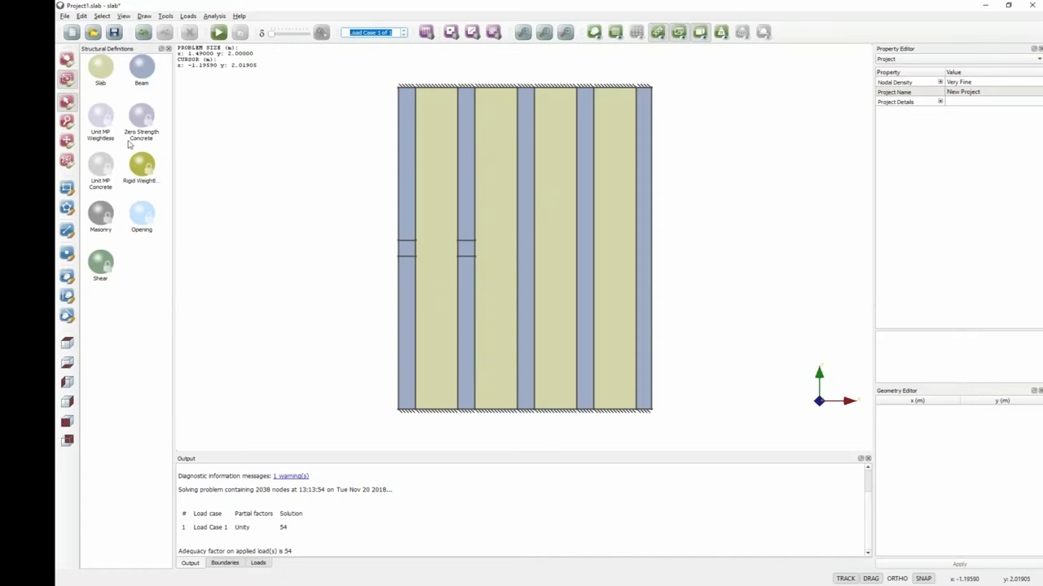
left_click(613, 32)
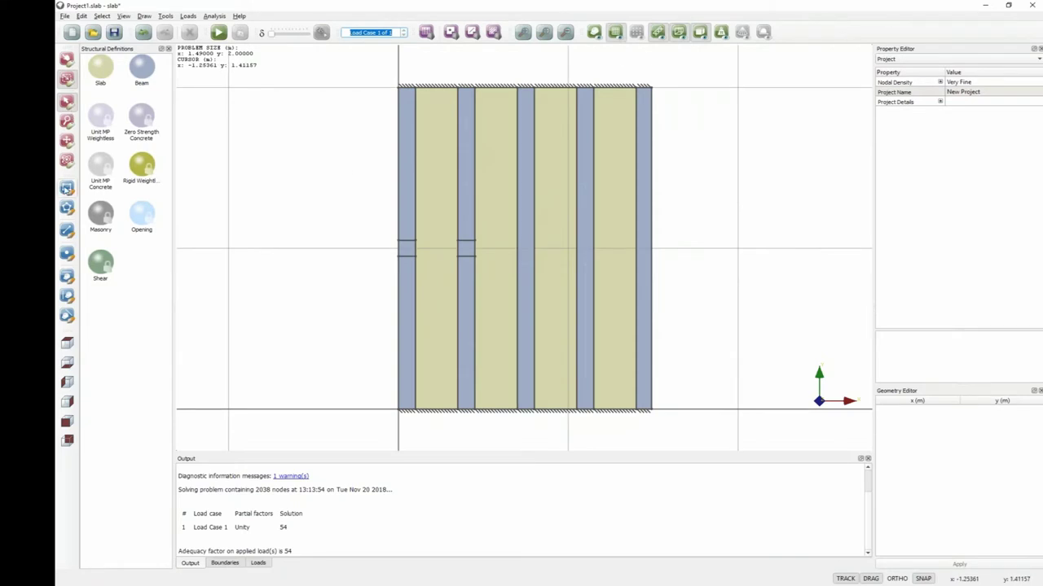
scroll(532, 219, "up", 4)
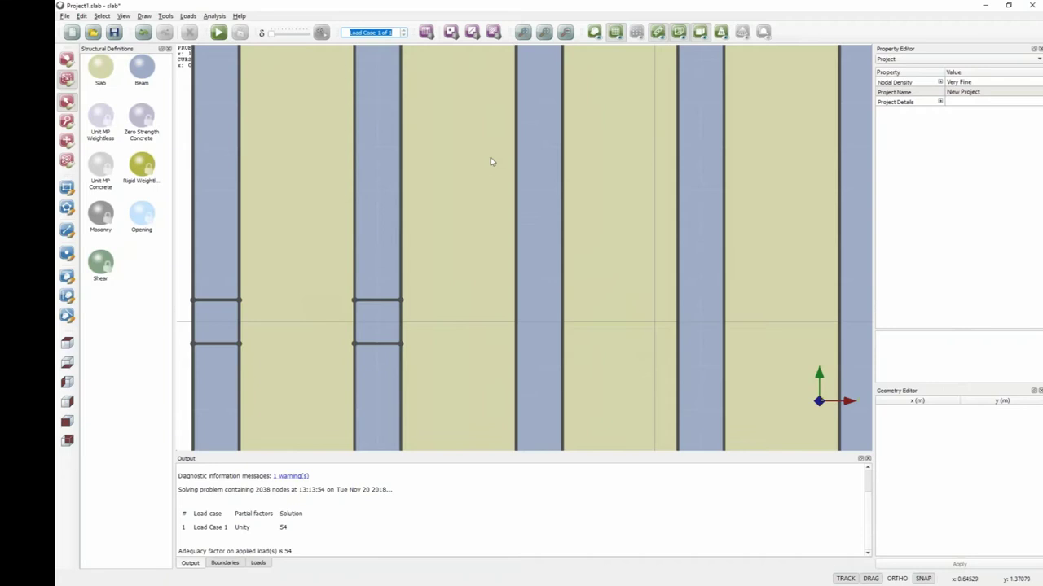
left_click(67, 188)
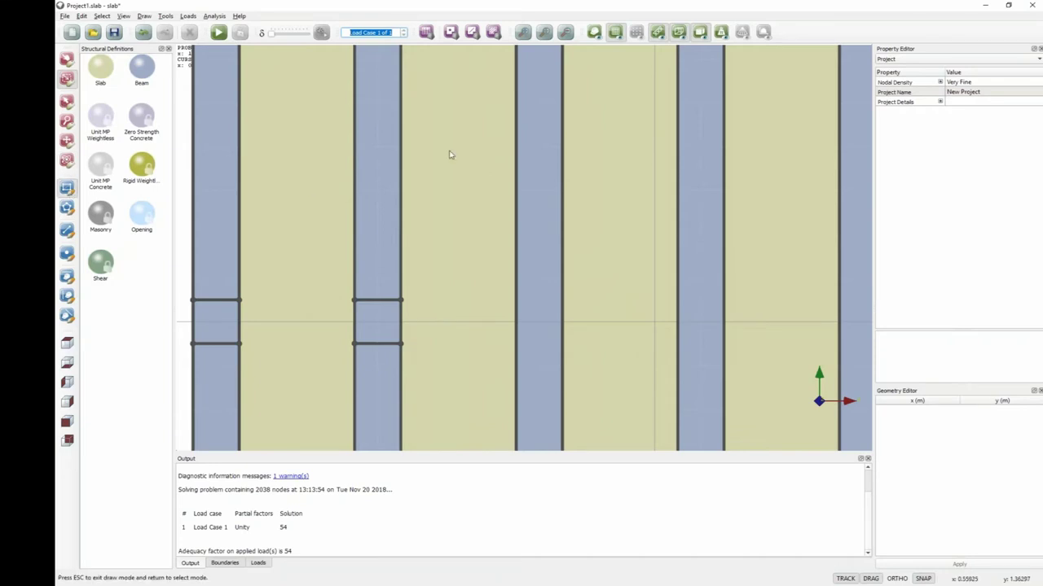
left_click(424, 103)
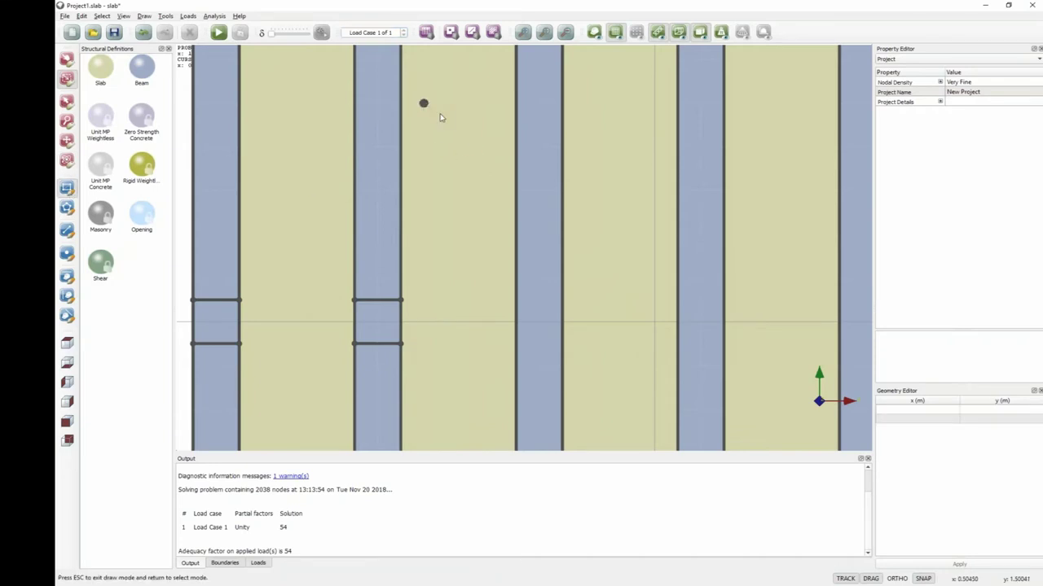
left_click(470, 147)
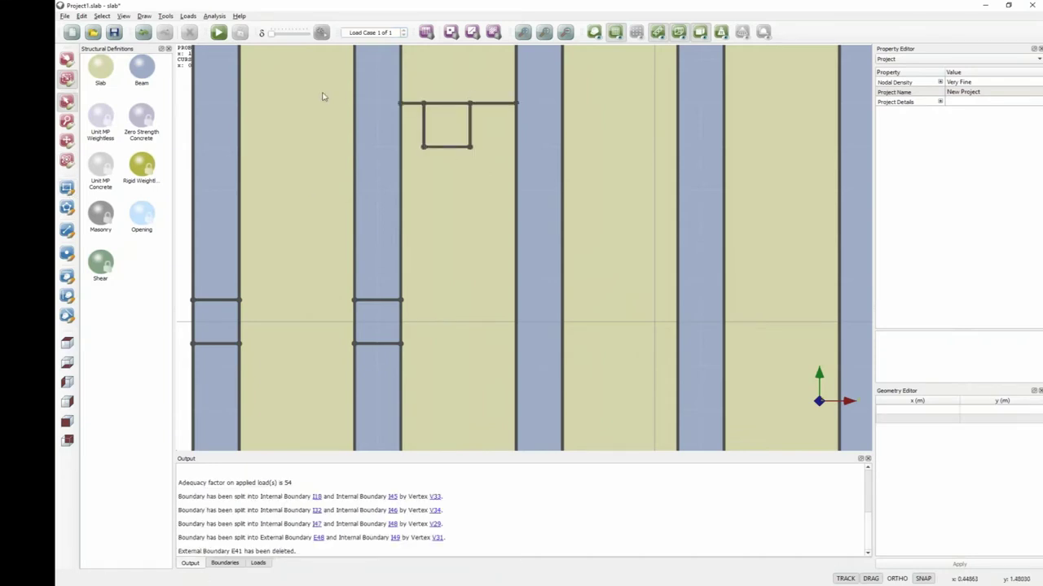
- Delete the small square solid inside the new rectangle to leave an opening in the slab
left_click(67, 60)
left_click(444, 130)
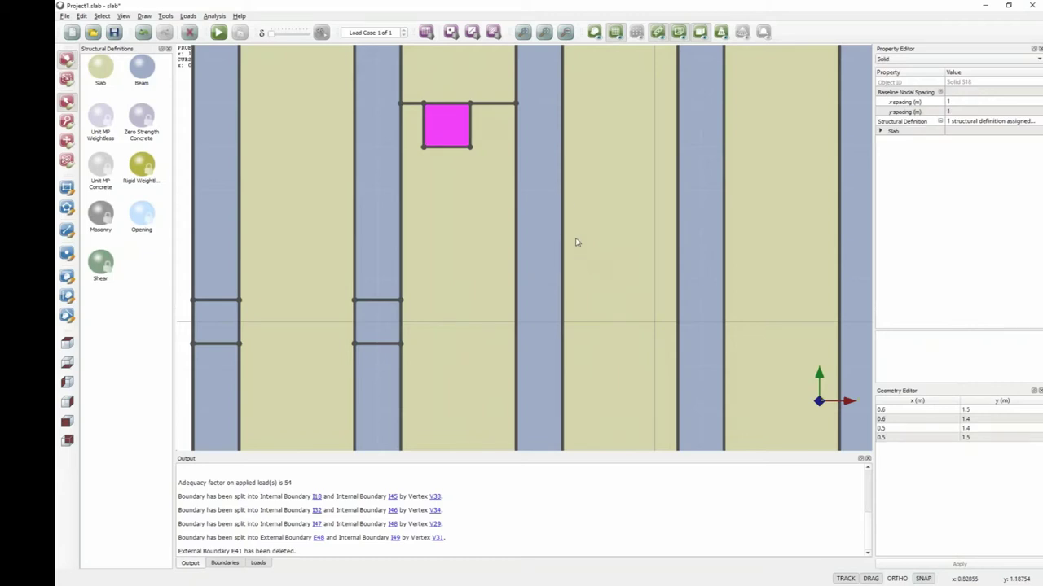
key("Escape")
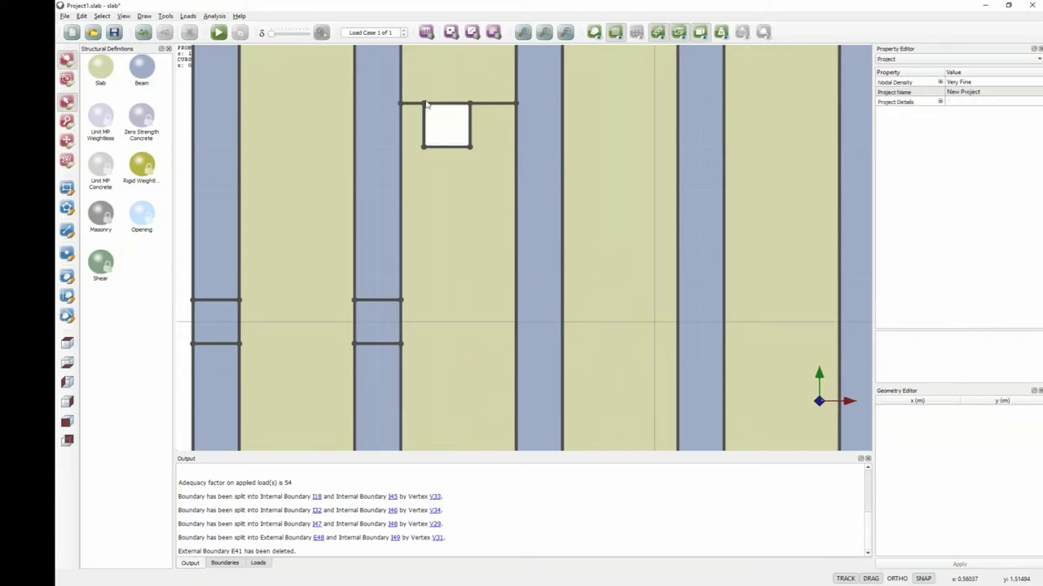
- Set the support type of the square opening's four external boundaries to Fixed and clear the selection
left_click(68, 79)
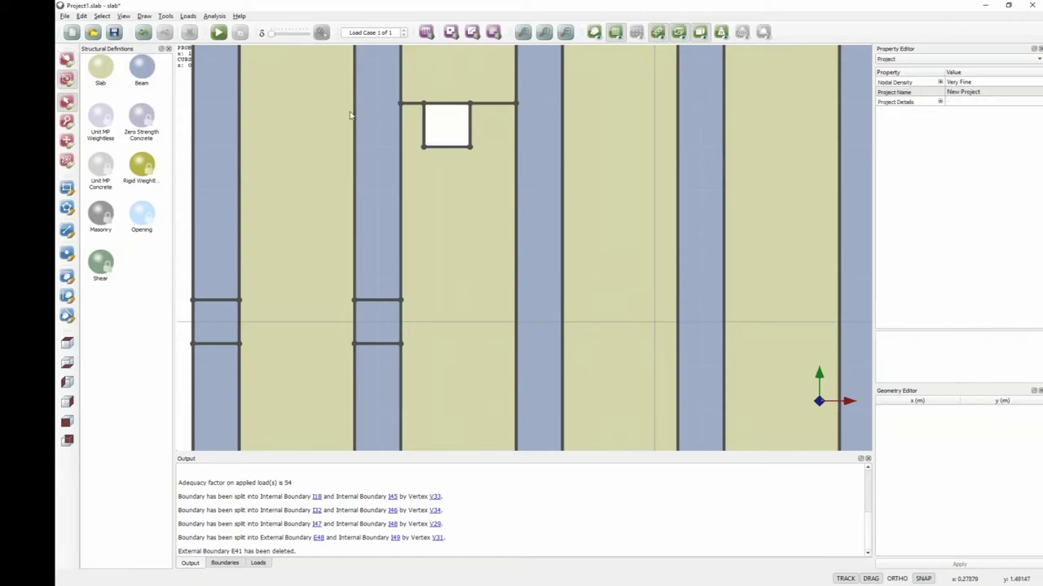
left_click_drag(413, 95, 492, 158)
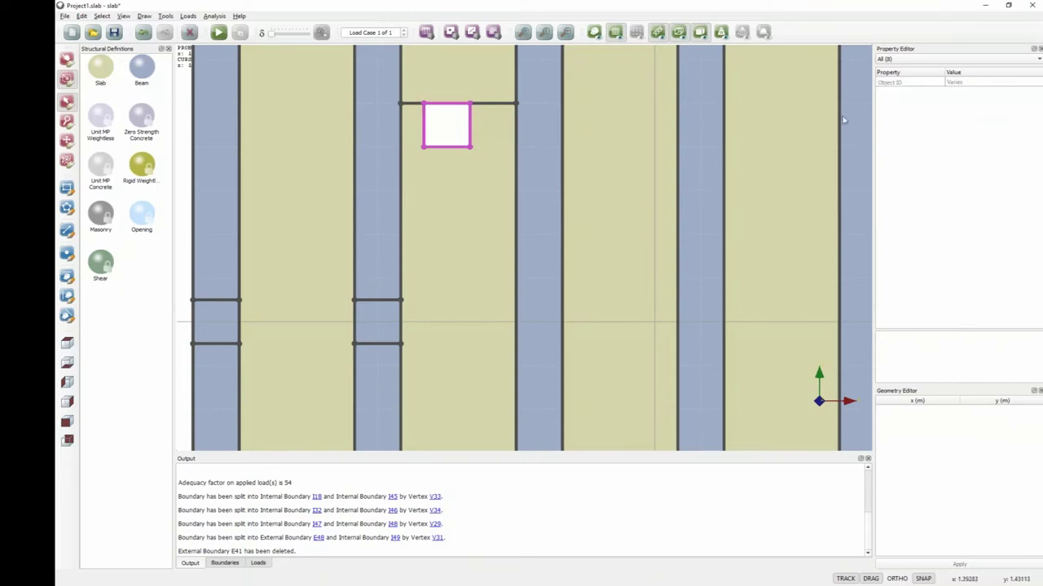
left_click(896, 59)
left_click(899, 80)
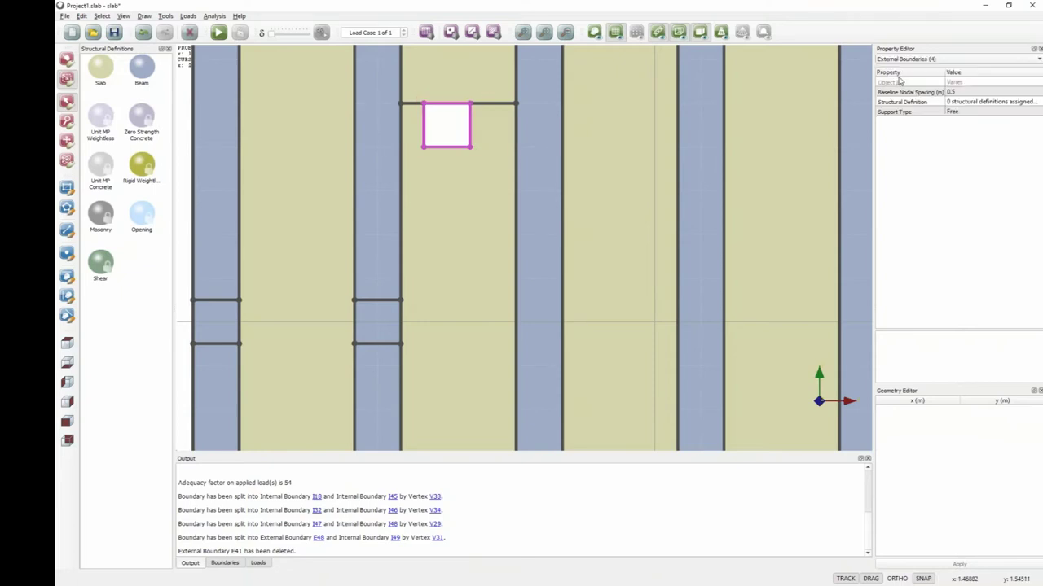
left_click(1001, 112)
left_click(996, 112)
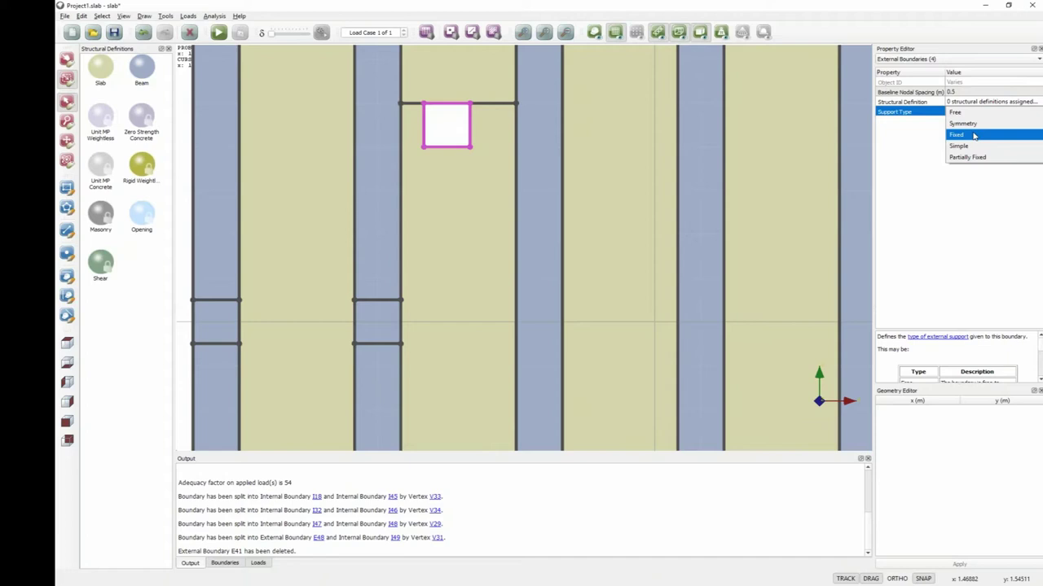
left_click(973, 135)
scroll(528, 154, "down", 2)
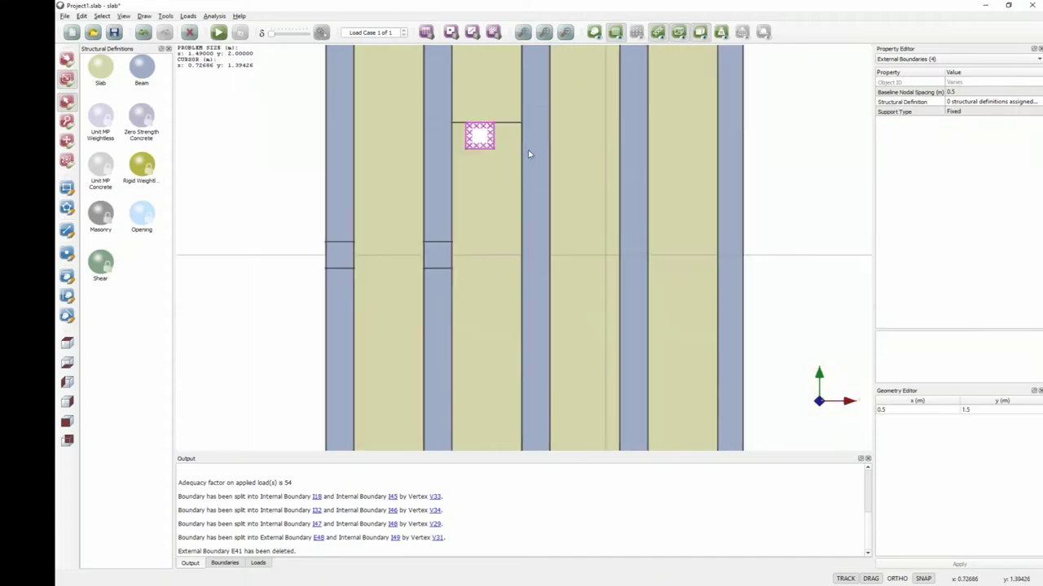
scroll(528, 154, "down", 1)
left_click(754, 198)
scroll(757, 201, "down", 1)
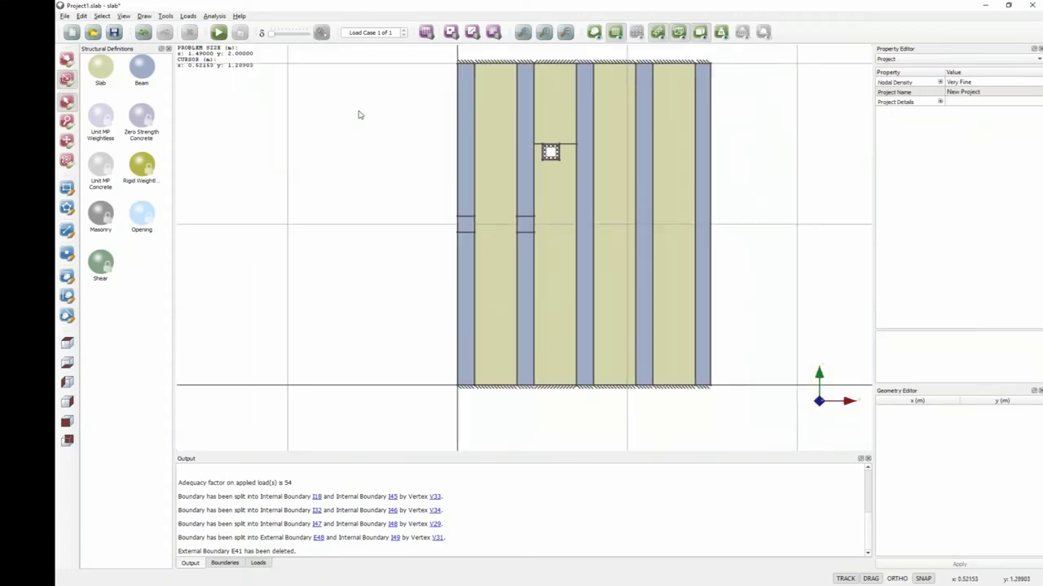
- Solve the load case again with the fixed-edge opening included, accepting the self-weight diagnostics, and inspect the yield-line pattern around the opening
left_click(219, 33)
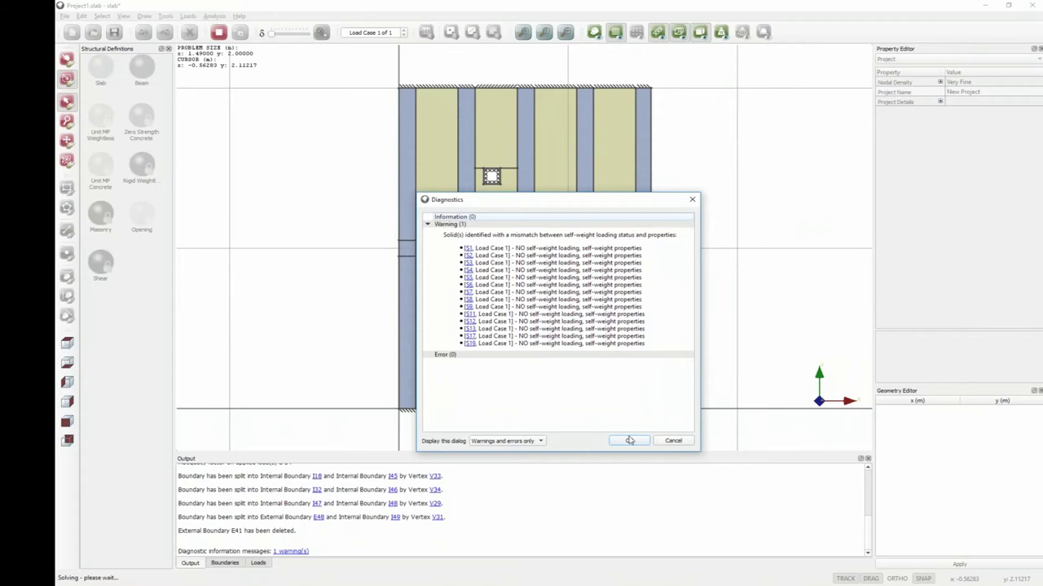
left_click(630, 441)
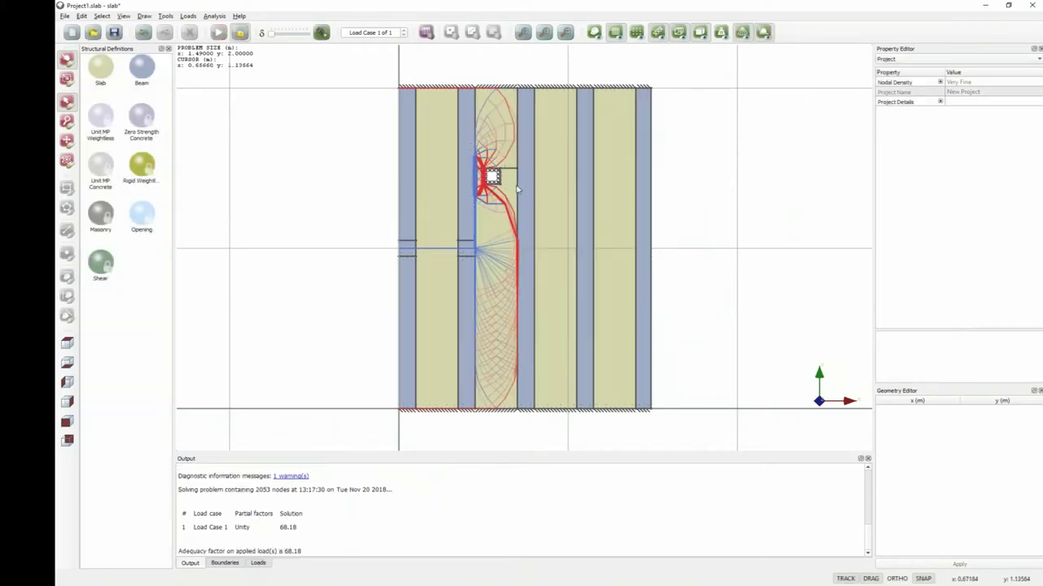
scroll(490, 172, "up", 3)
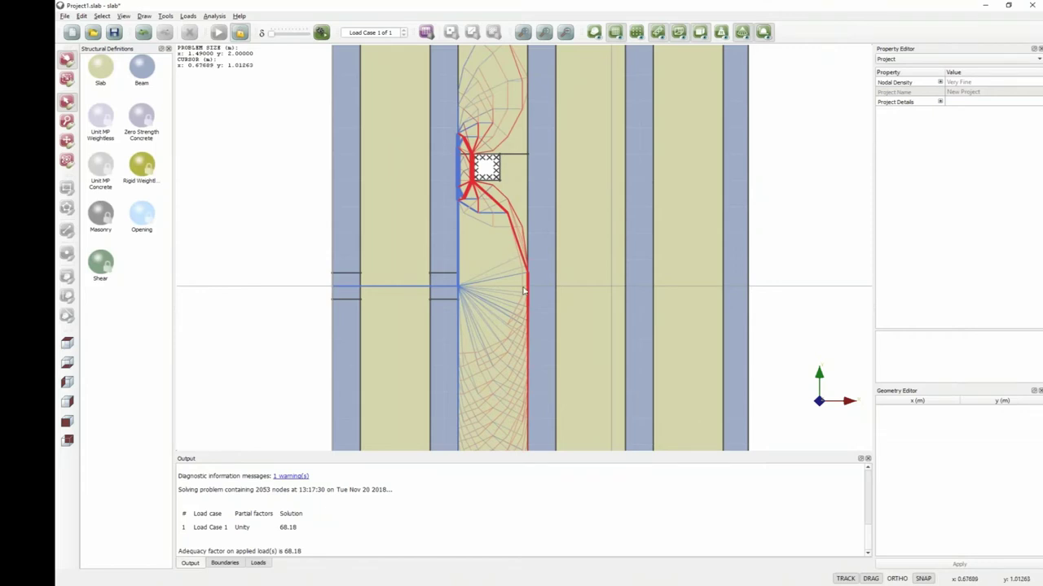
scroll(525, 240, "down", 2)
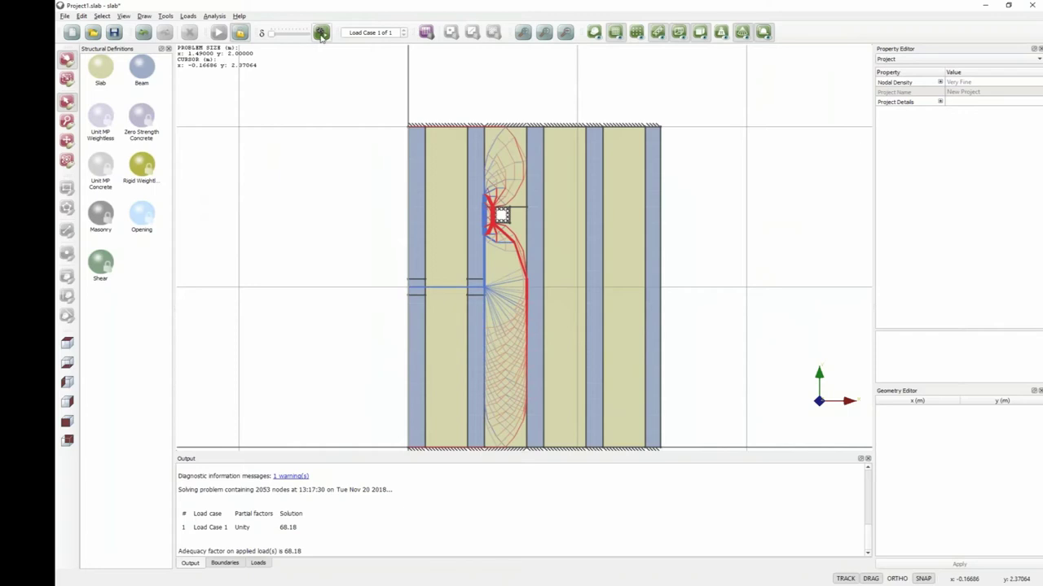
- Animate the new failure mechanism and compare its adequacy factor with the earlier solution in the output log
left_click(322, 31)
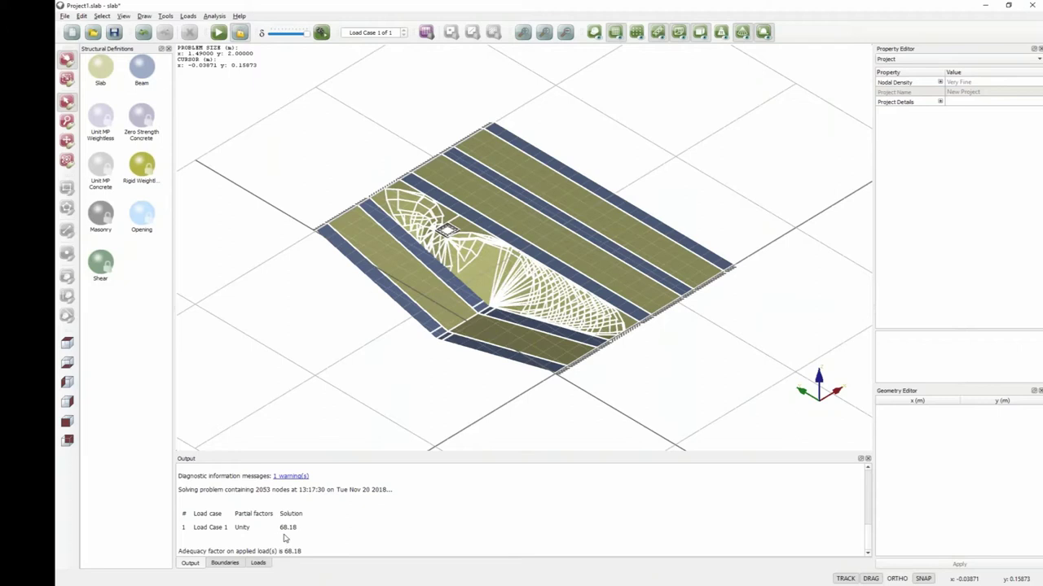
scroll(289, 539, "up", 1)
scroll(290, 539, "down", 2)
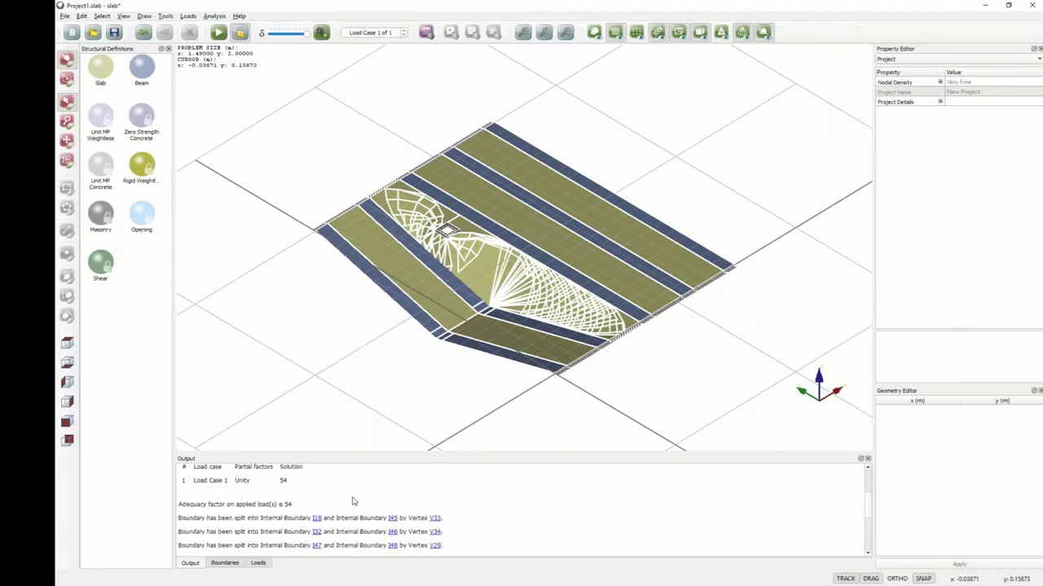
scroll(320, 495, "down", 3)
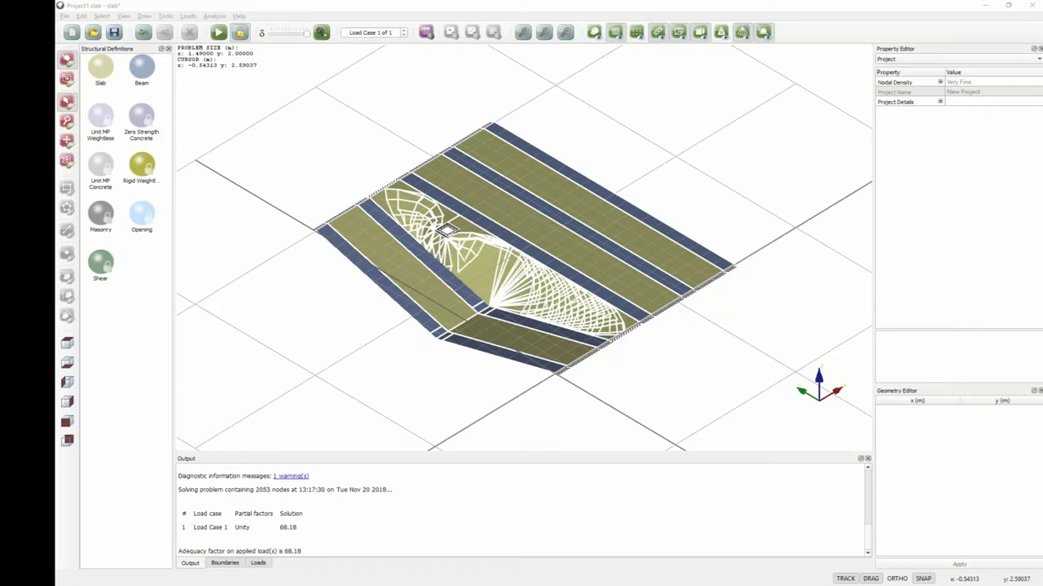
- Reset the displacement magnification, return to the plan view around the supported opening and start the failure animation again
left_click_drag(306, 34, 189, 35)
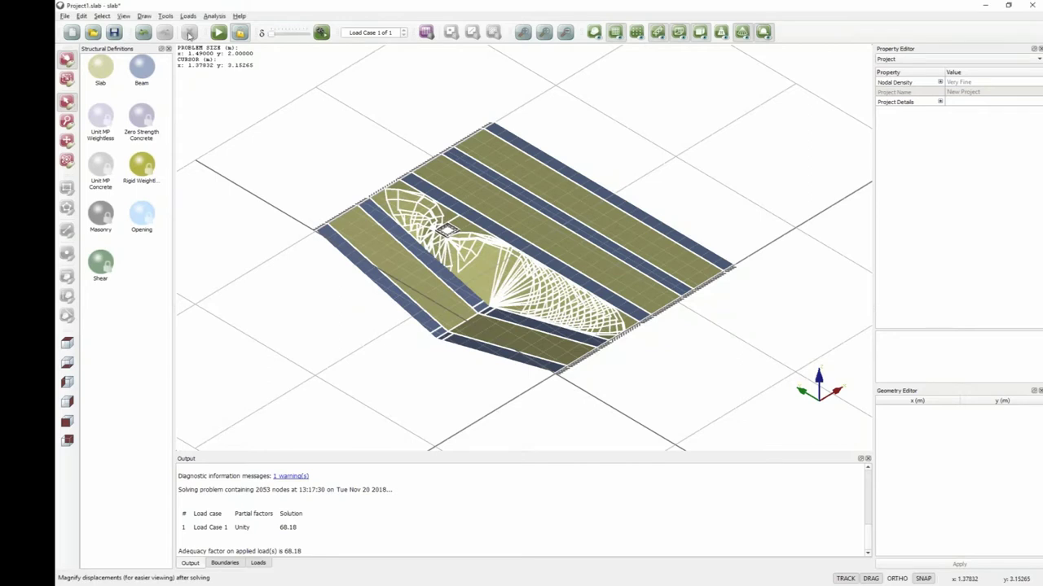
key("ctrl+1")
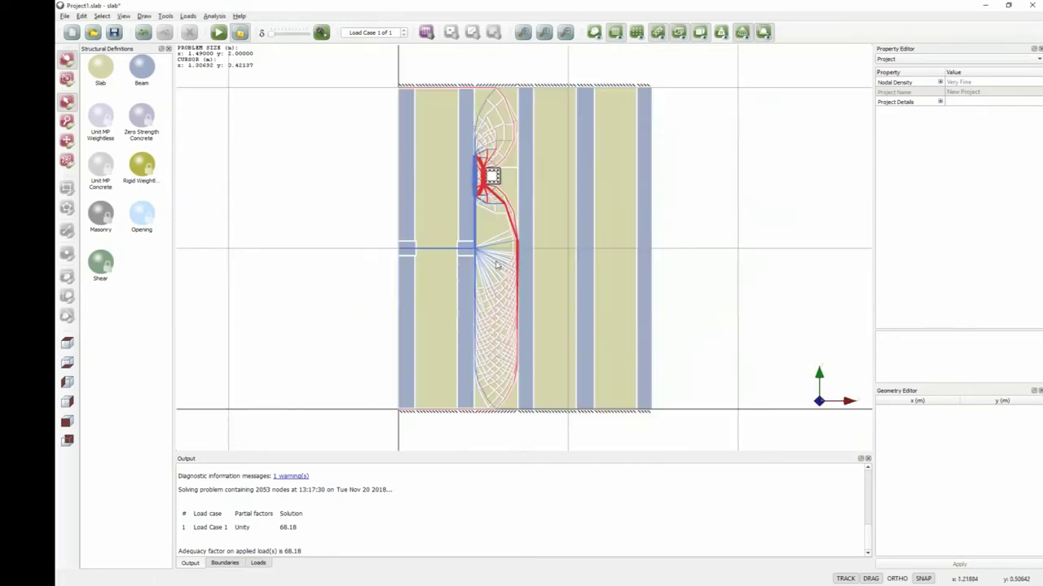
scroll(540, 290, "up", 1)
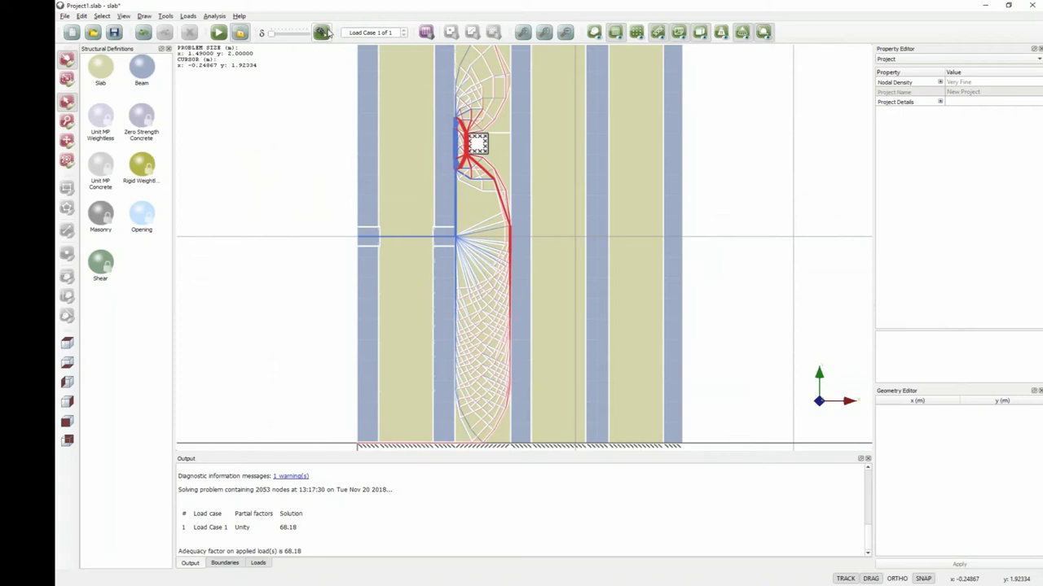
left_click(323, 31)
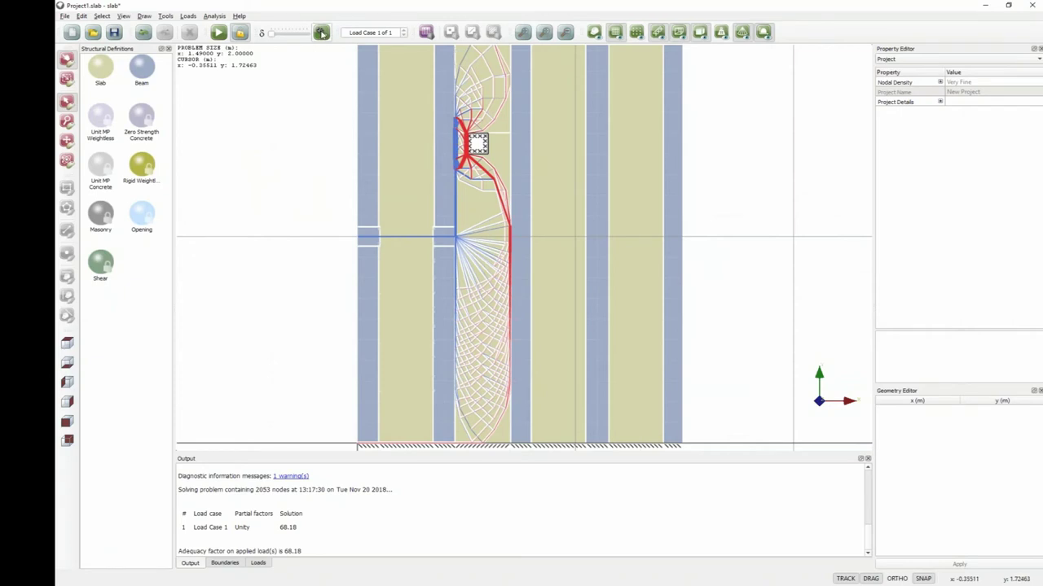